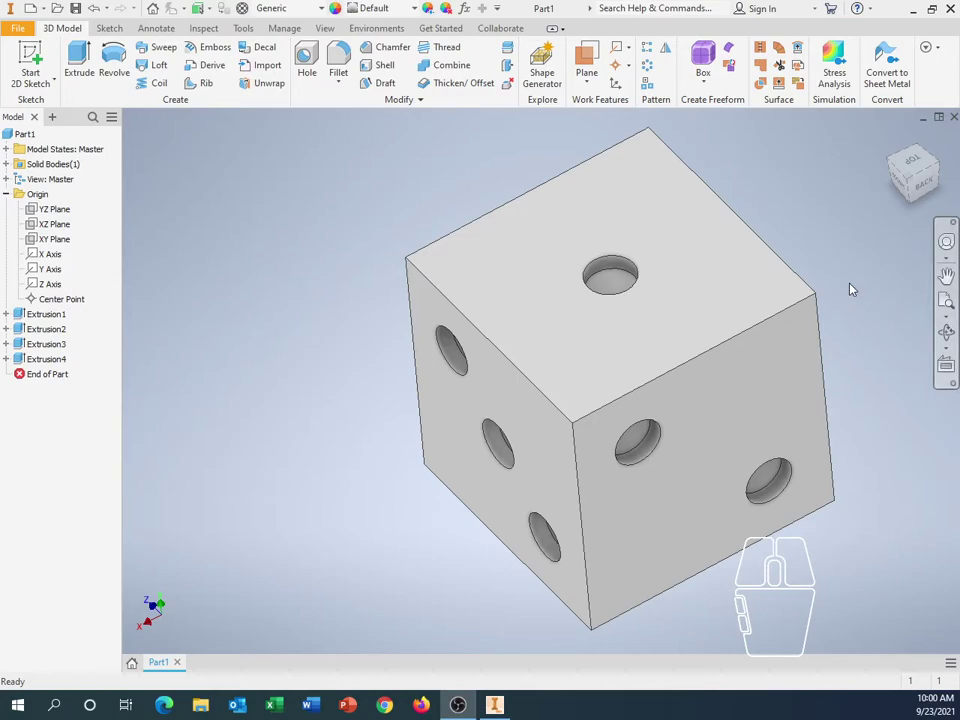
Orbit the die so its unmarked face comes into view
shift+middle_drag(848, 293, 754, 291)
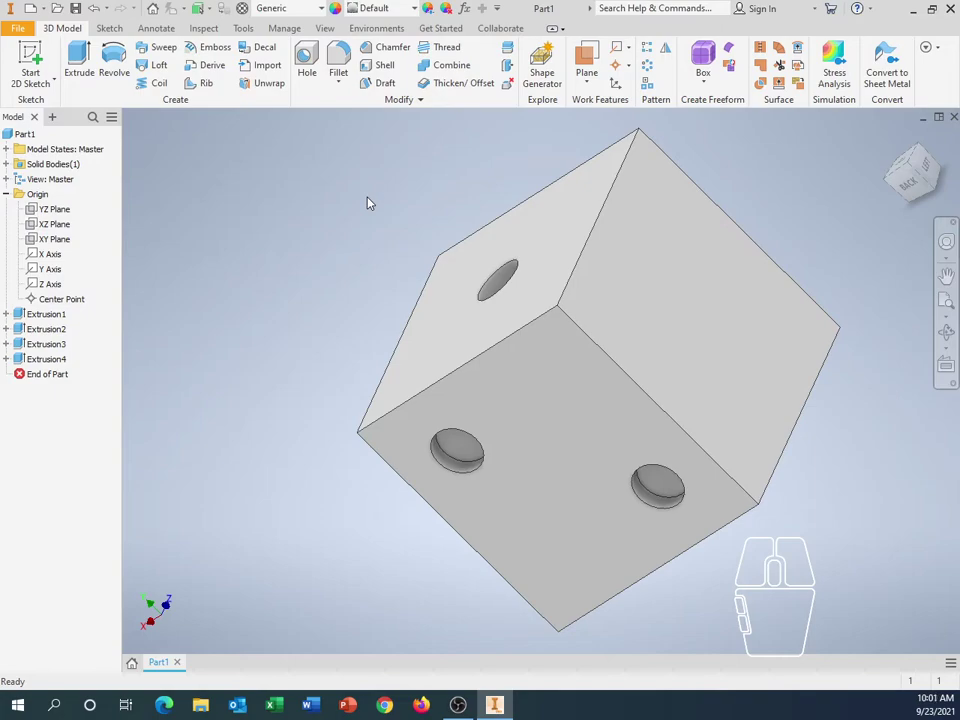
Start Sketch5 on the unmarked face, draw four trial circles, then undo them
click(33, 57)
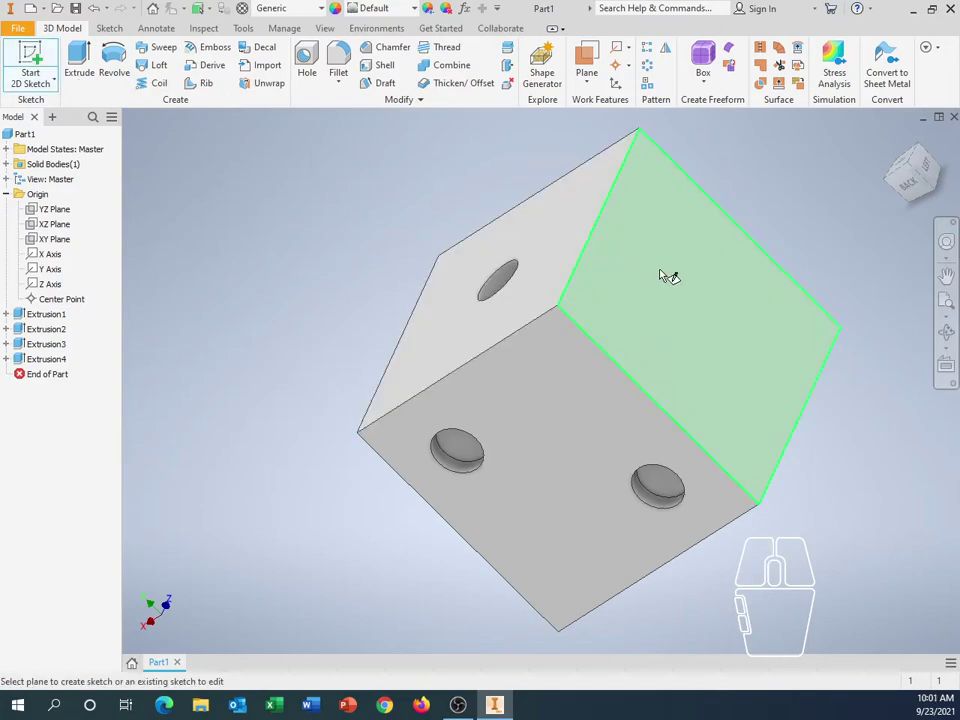
click(713, 310)
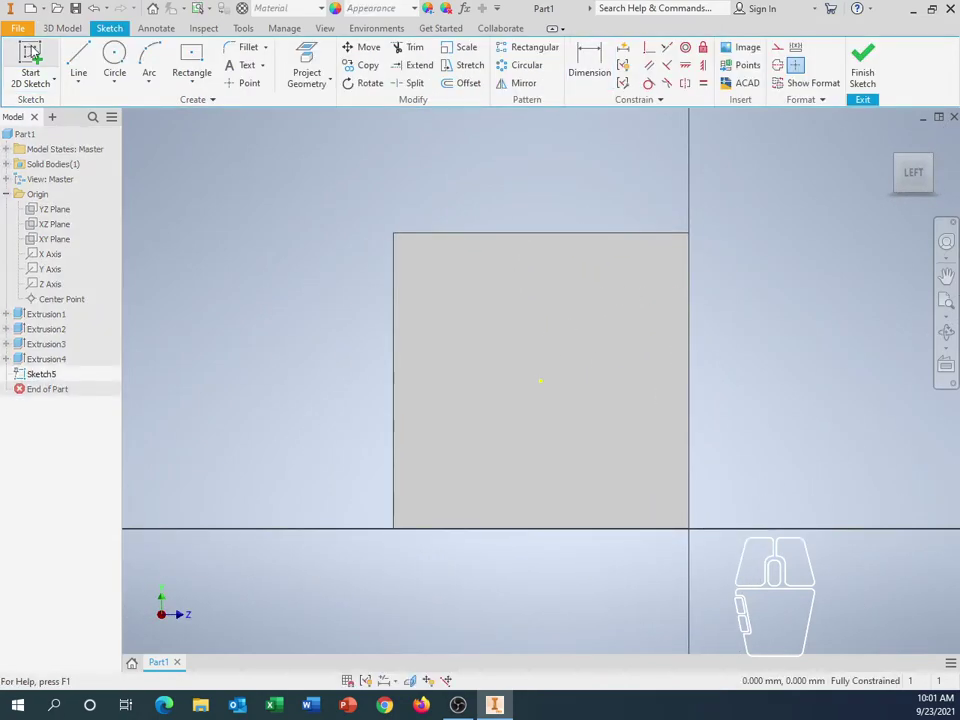
click(113, 53)
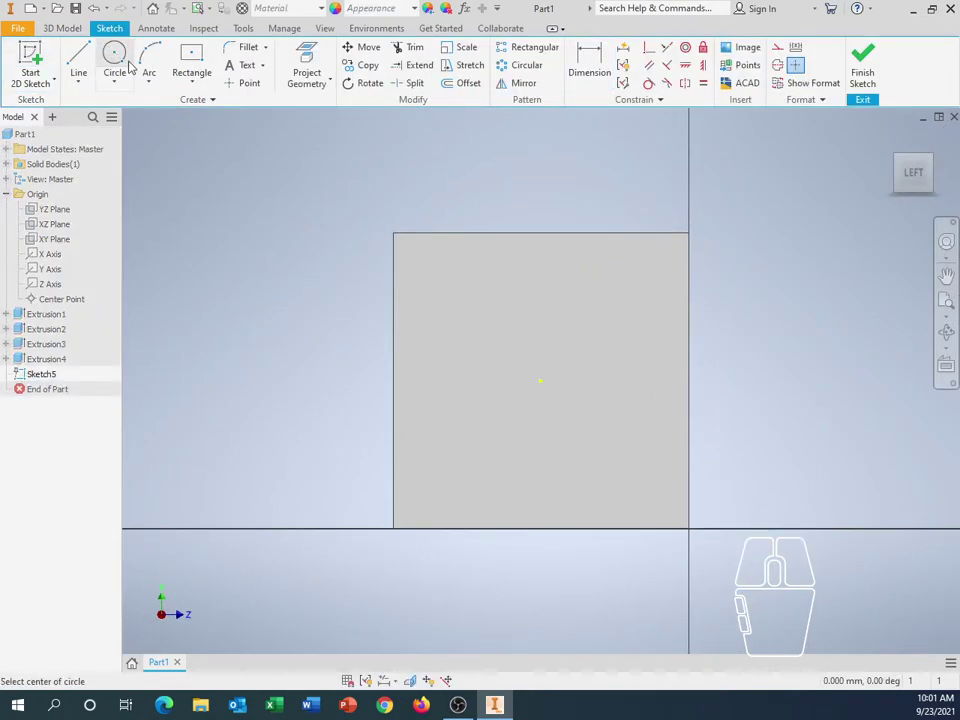
click(451, 297)
click(451, 336)
click(462, 445)
click(480, 472)
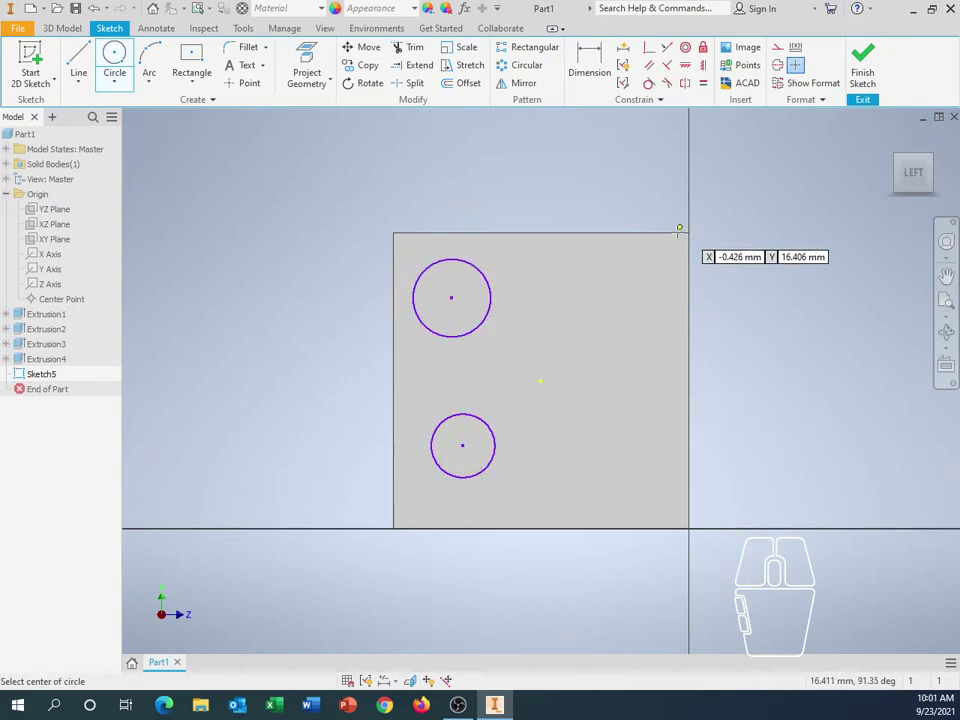
click(618, 269)
click(651, 326)
click(636, 462)
click(636, 499)
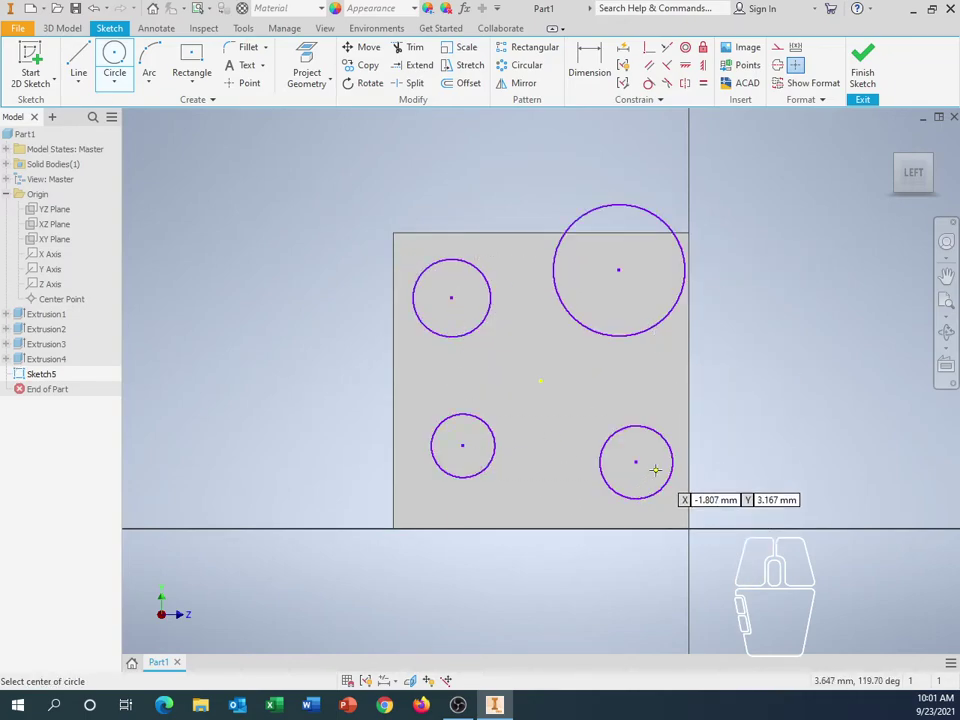
key(ctrl+z)
key(ctrl+z)
key(ctrl+z)
key(ctrl+z)
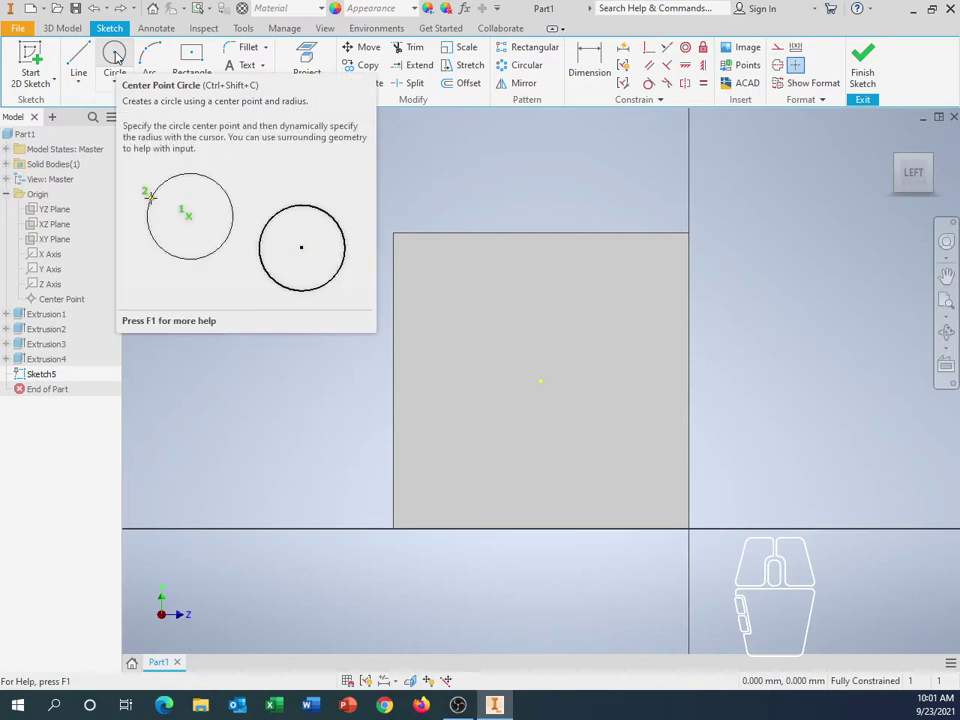
Draw a center-point circle near the face's top-left corner
click(116, 58)
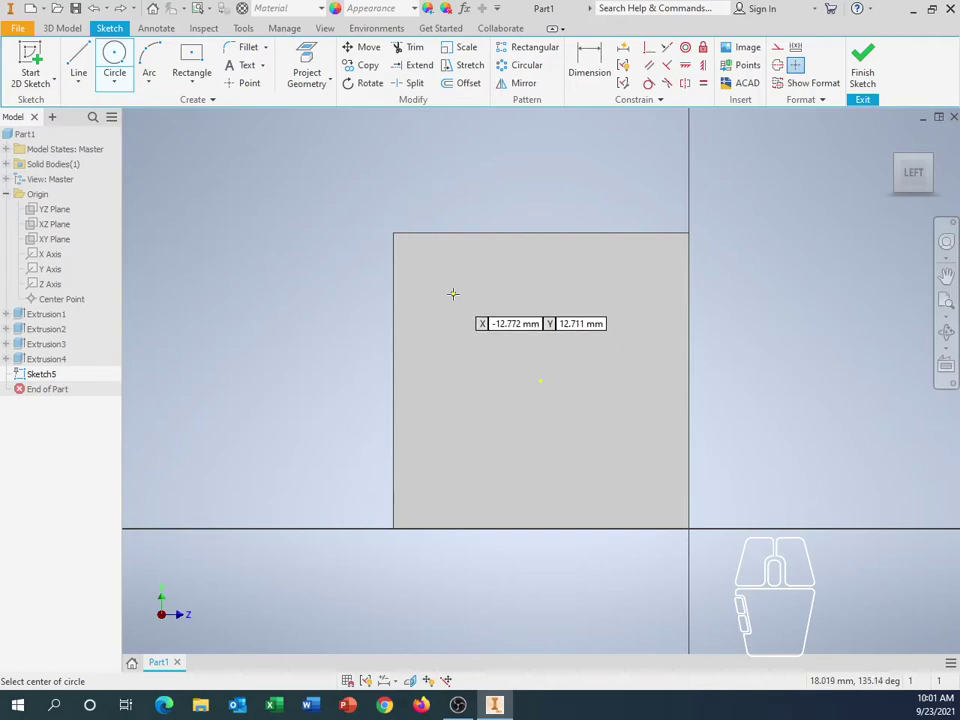
click(453, 293)
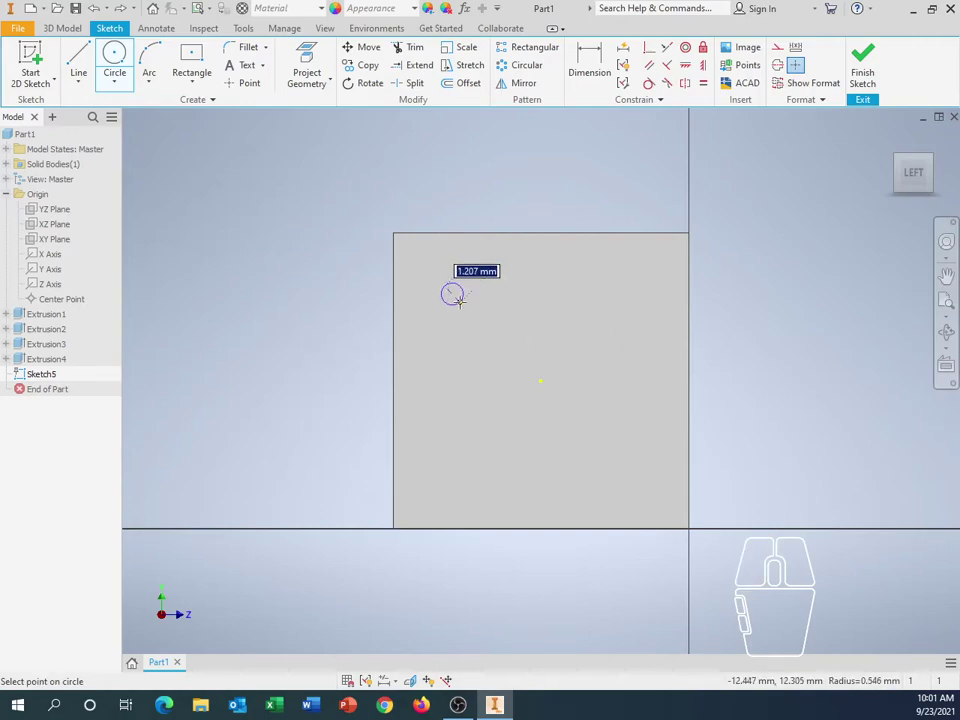
click(471, 312)
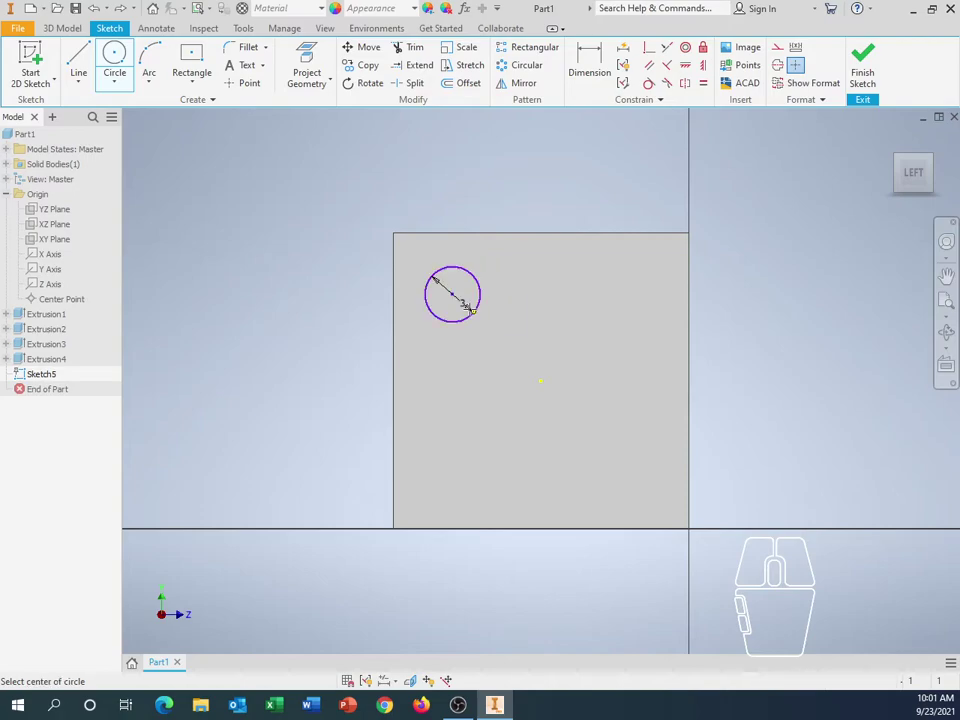
Dimension the circle's centre 4 mm from the top edge and 4 mm from the left edge
click(589, 62)
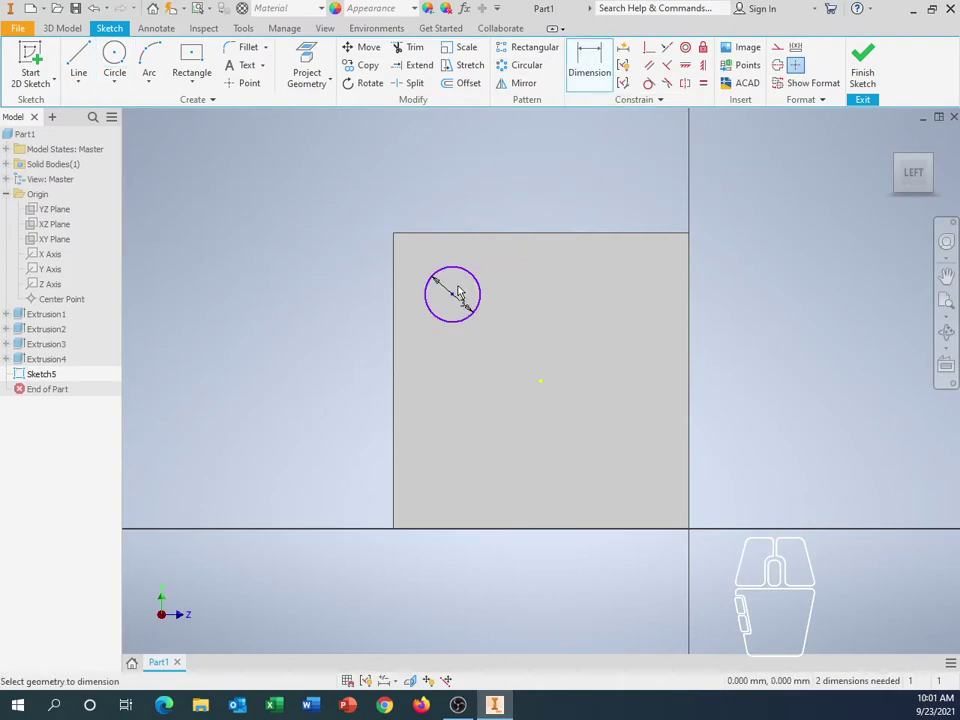
click(437, 240)
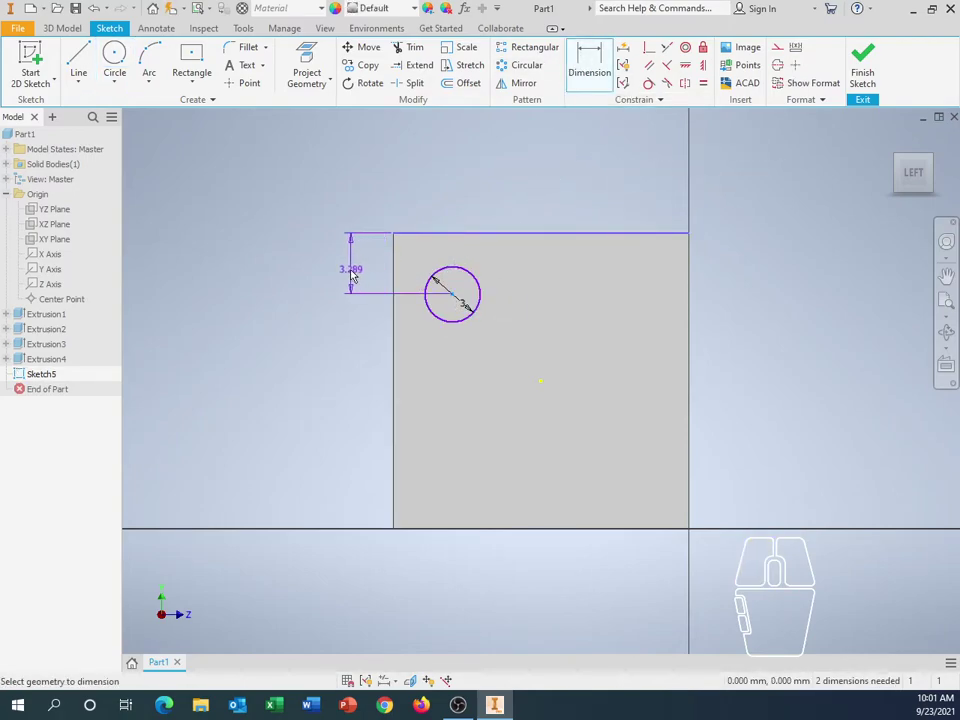
click(354, 272)
text(4)
key(Return)
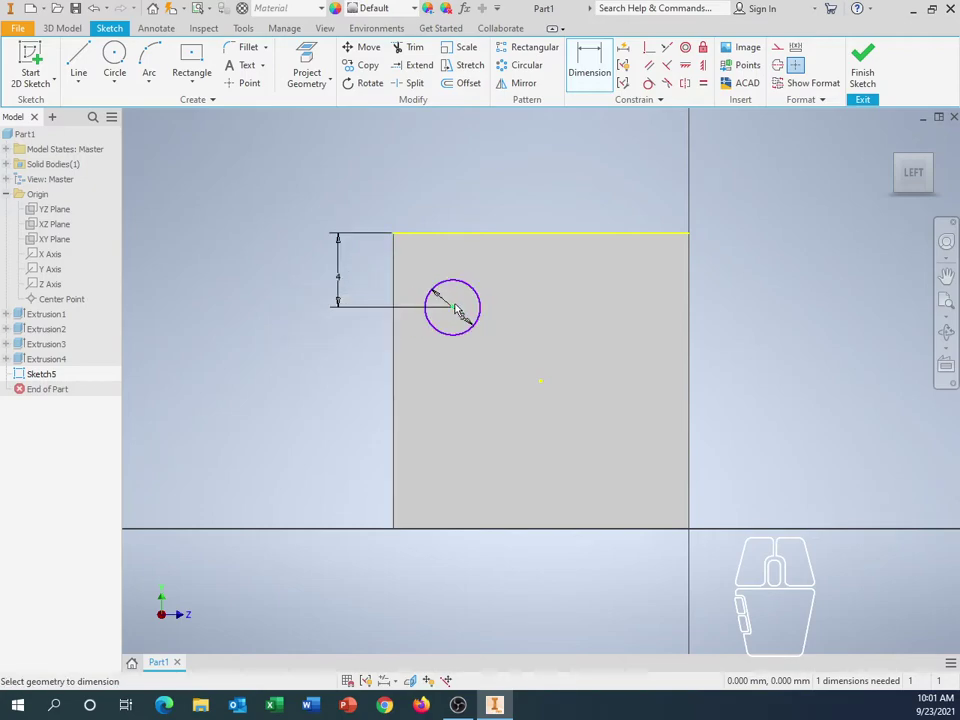
click(455, 313)
click(394, 317)
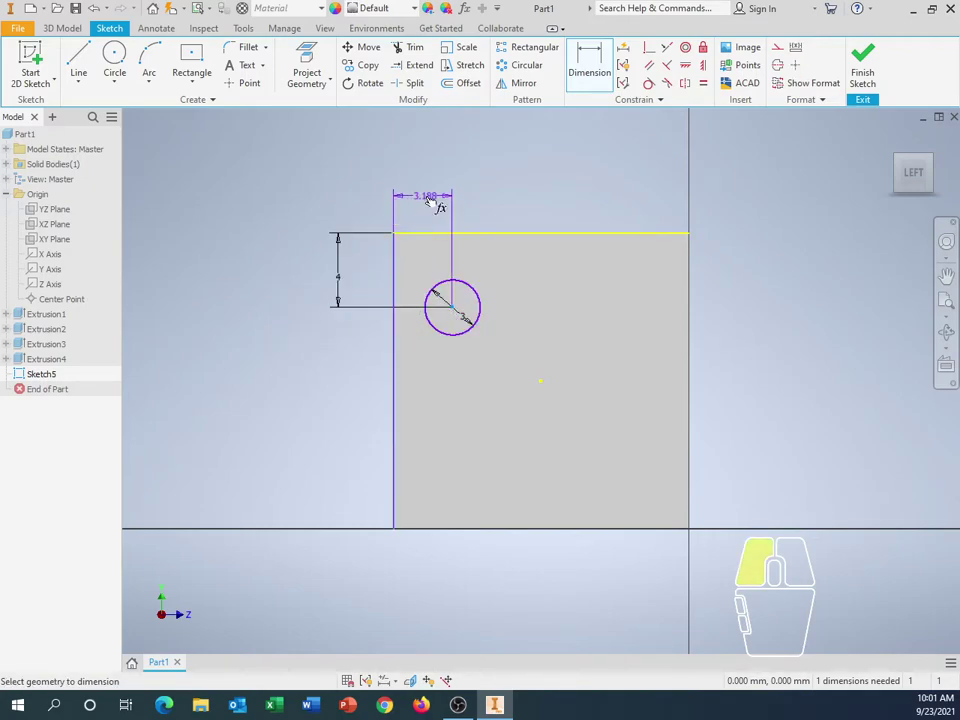
click(425, 207)
text(4)
key(Return)
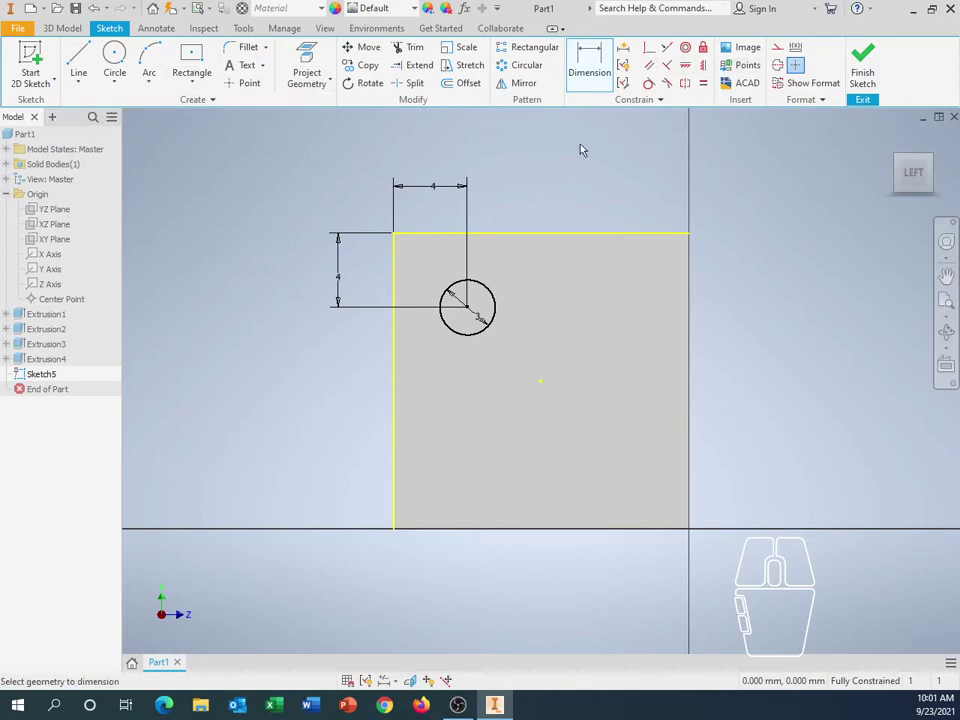
click(519, 84)
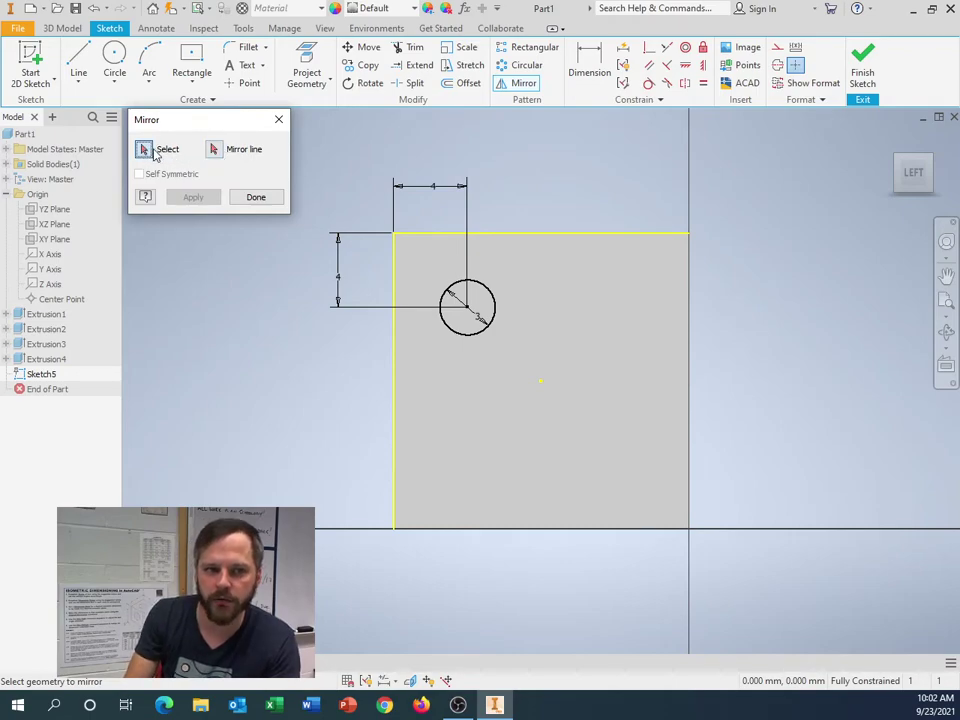
click(257, 197)
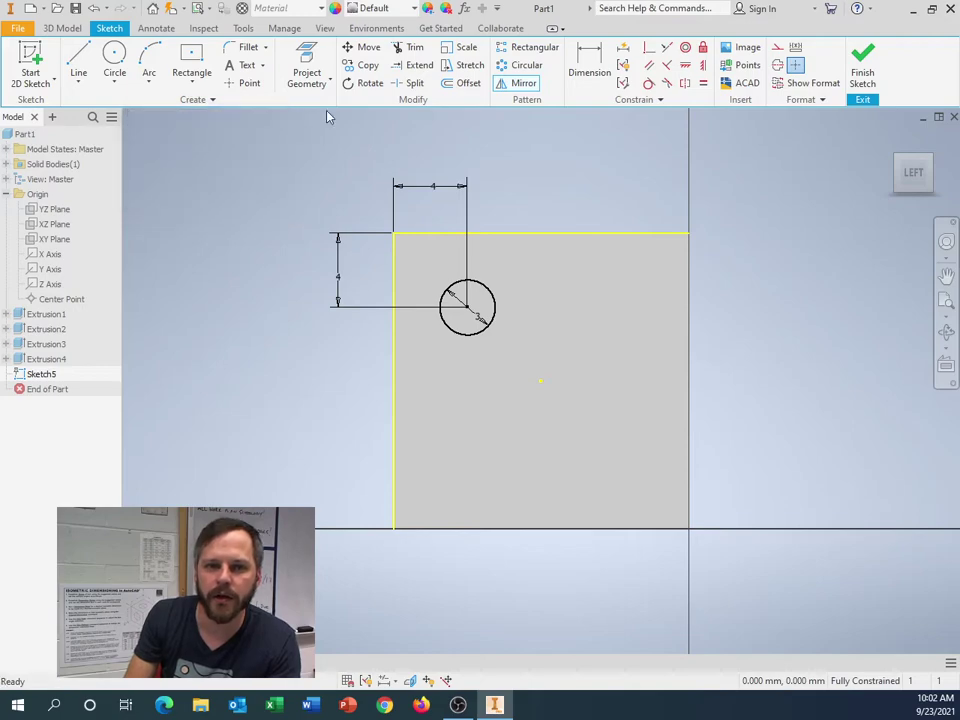
click(364, 47)
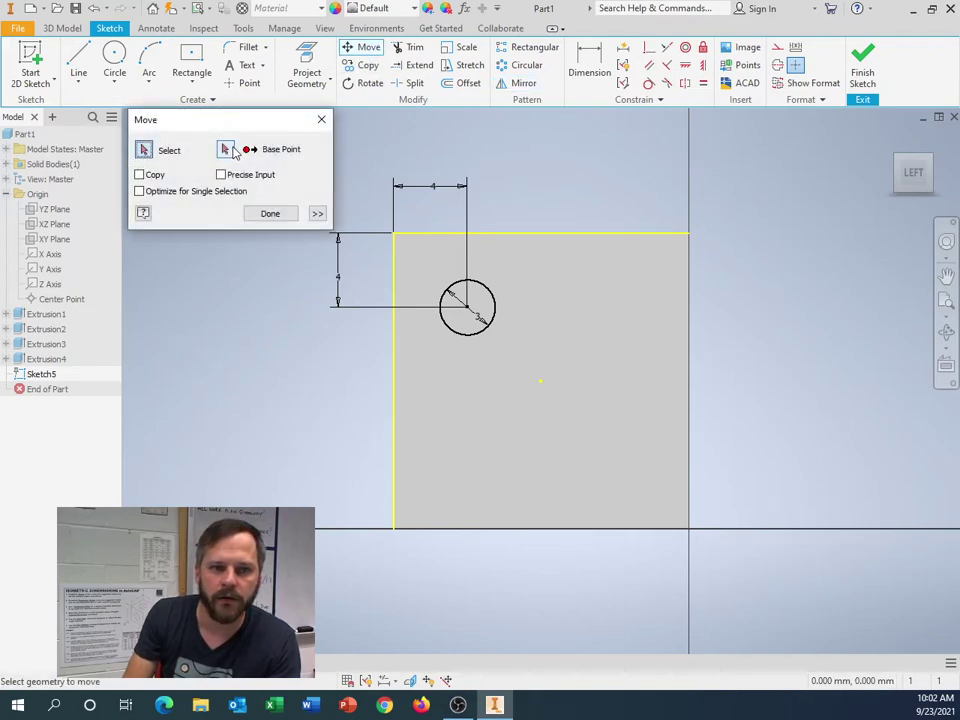
click(270, 214)
click(366, 65)
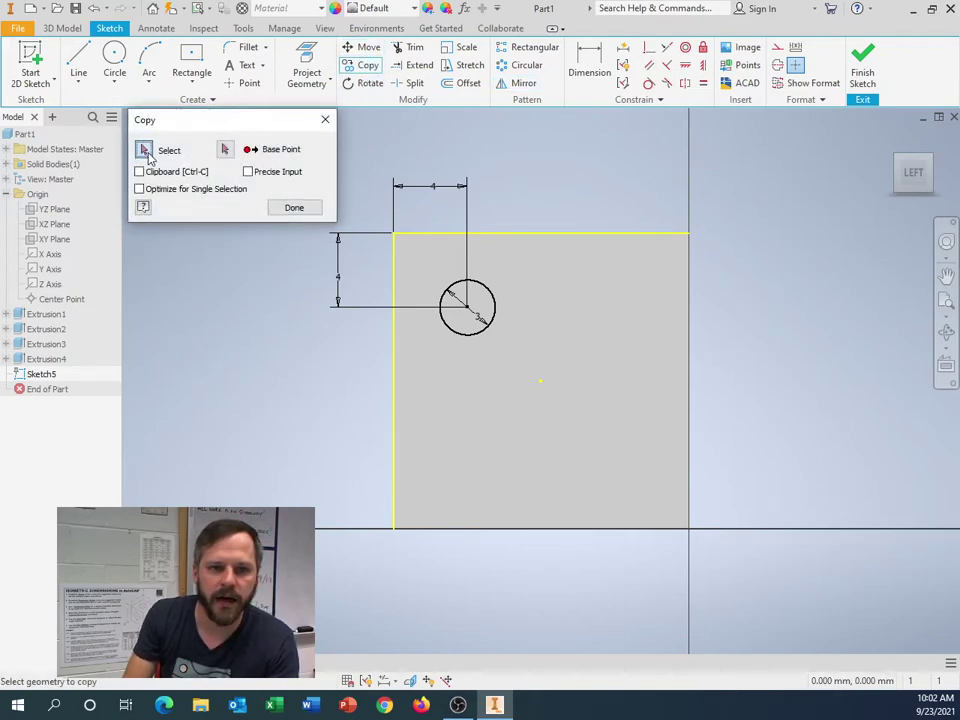
click(293, 207)
click(520, 84)
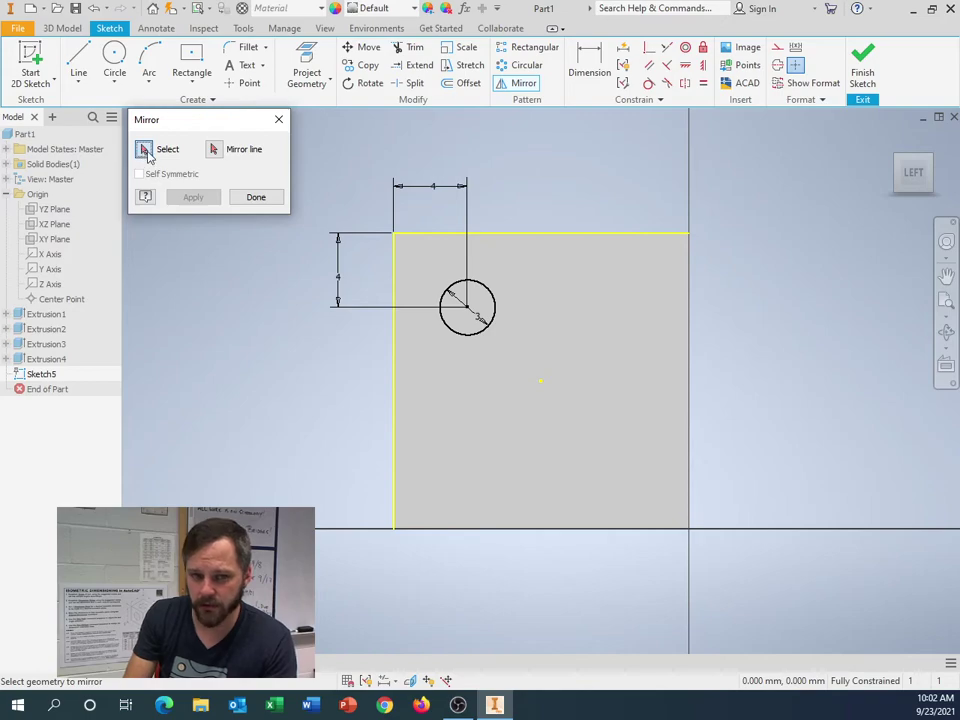
click(471, 334)
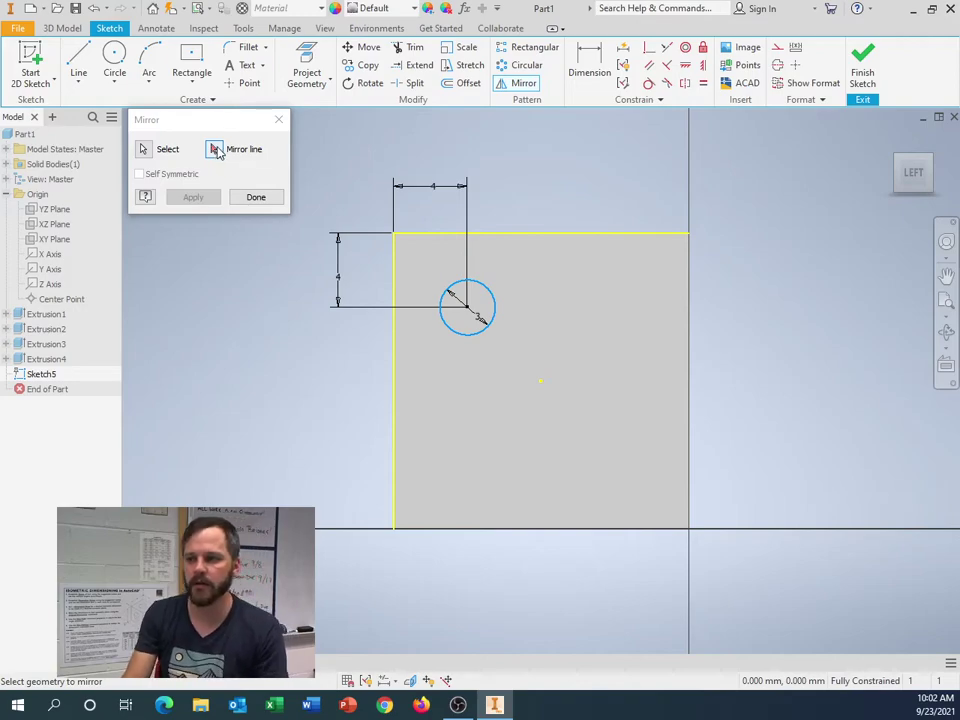
click(215, 149)
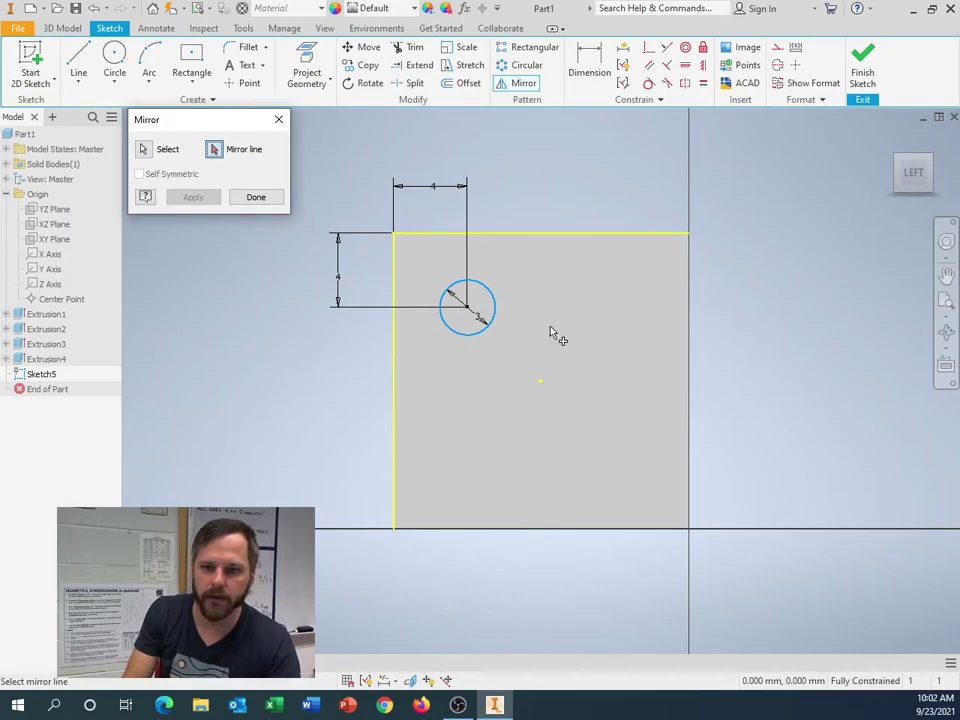
click(255, 198)
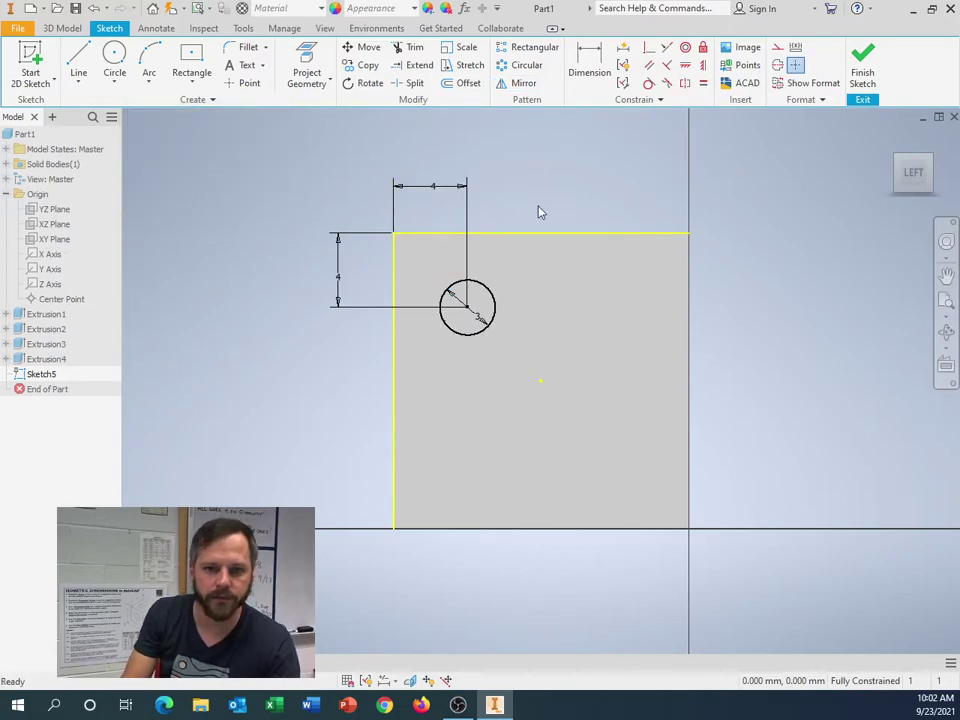
Draw a short trial line and move it onto the face's top edge
click(82, 57)
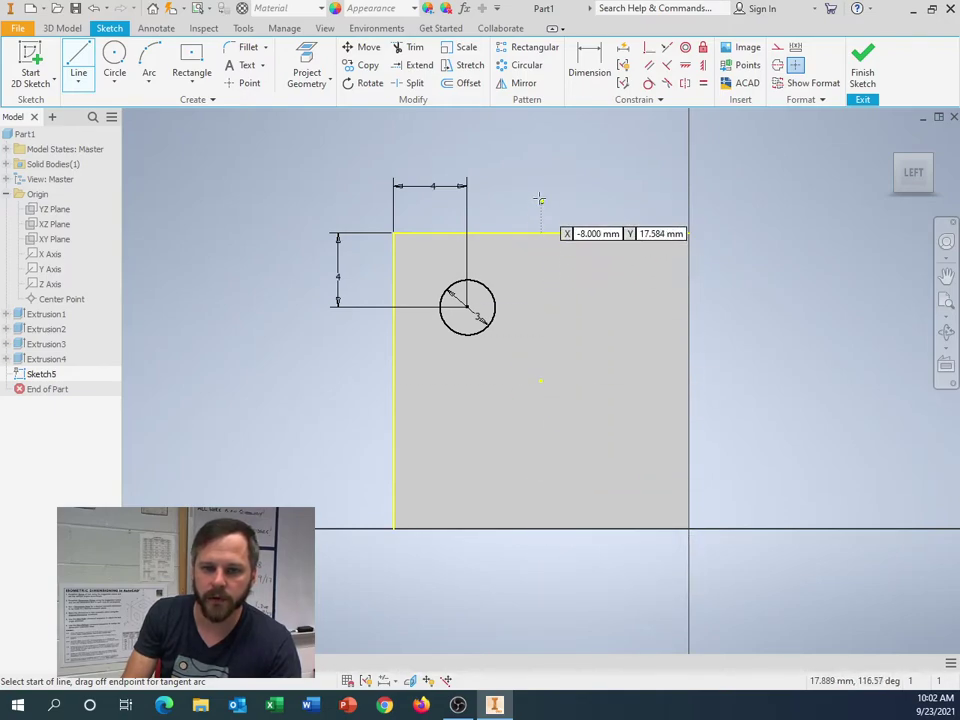
click(513, 233)
double_click(569, 233)
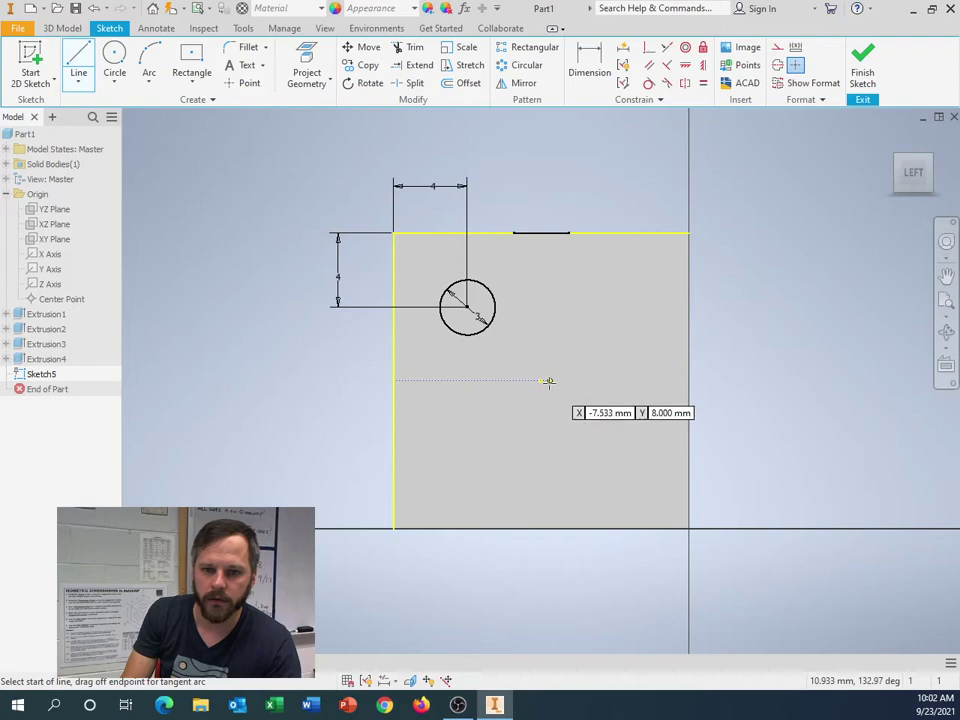
click(540, 379)
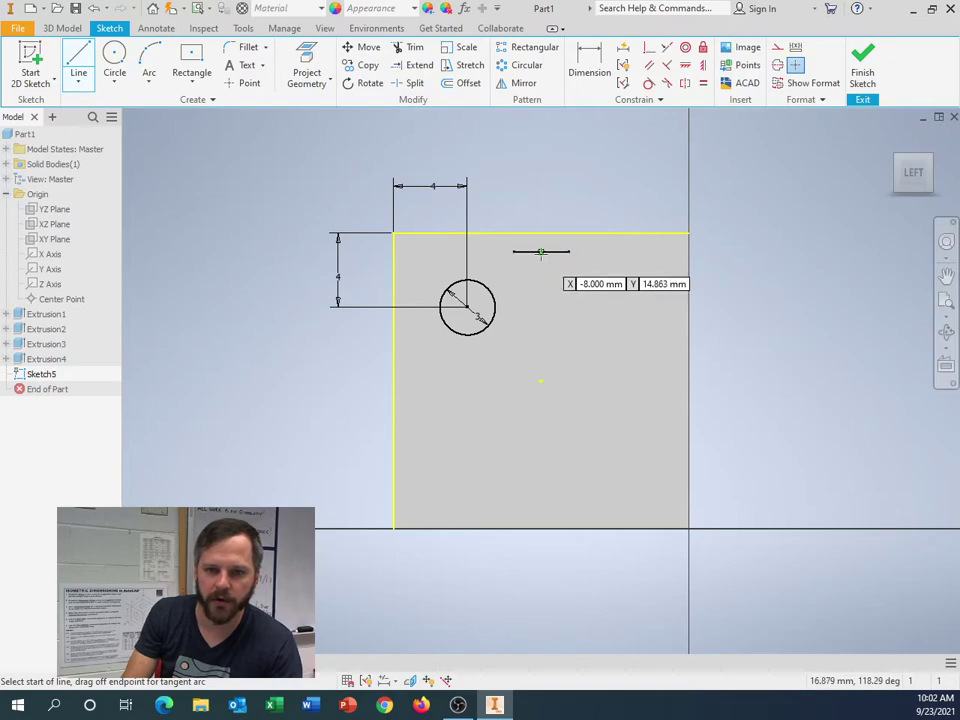
drag(540, 252, 541, 233)
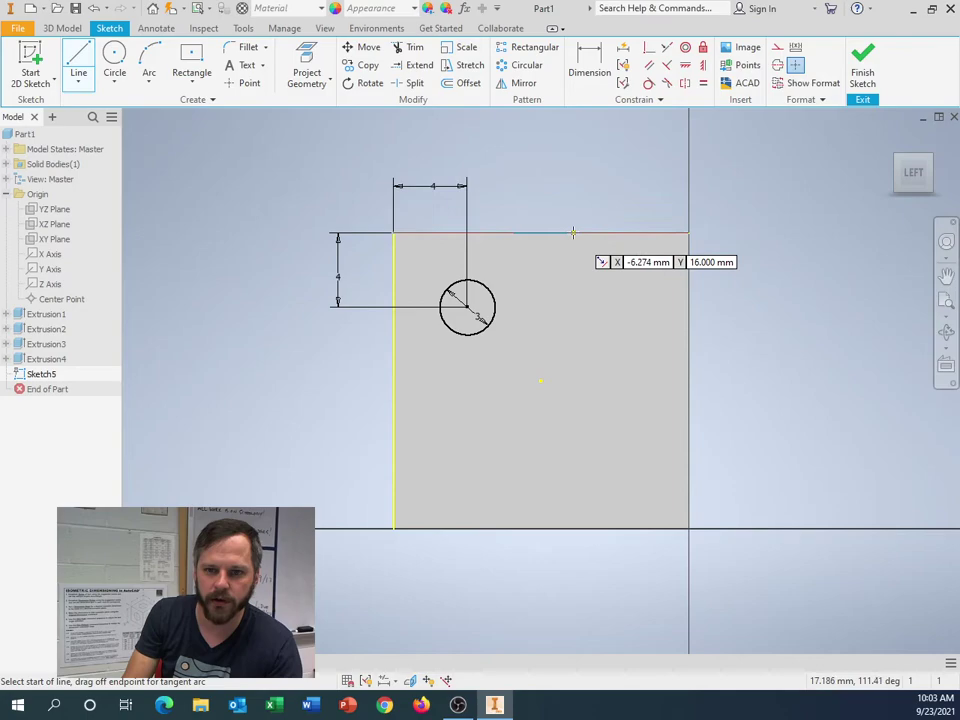
scroll(567, 232, down, 2)
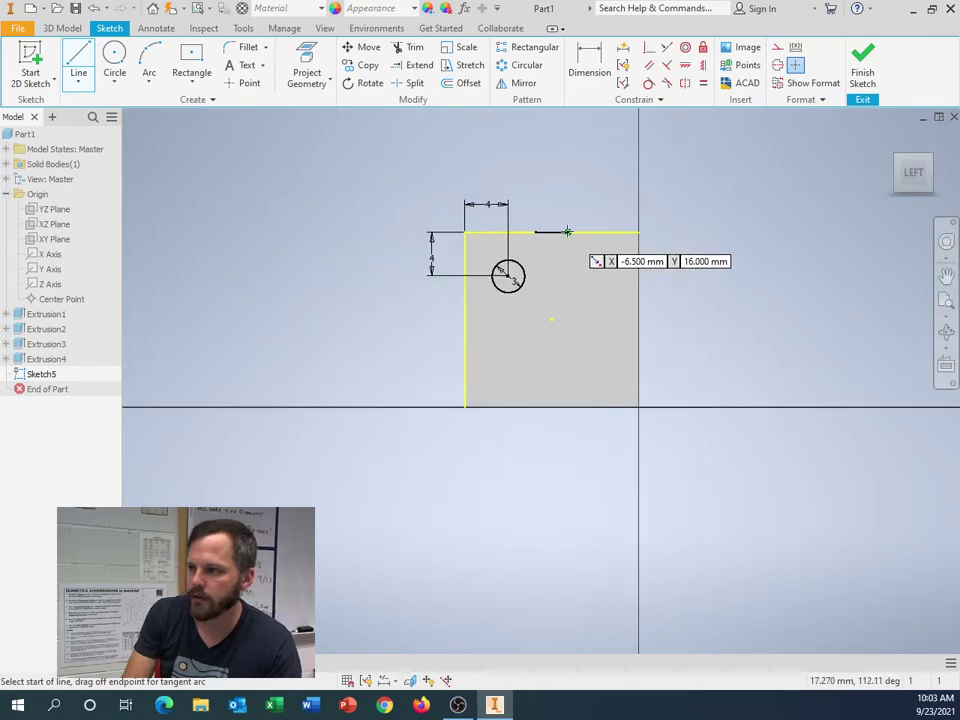
scroll(567, 232, up, 4)
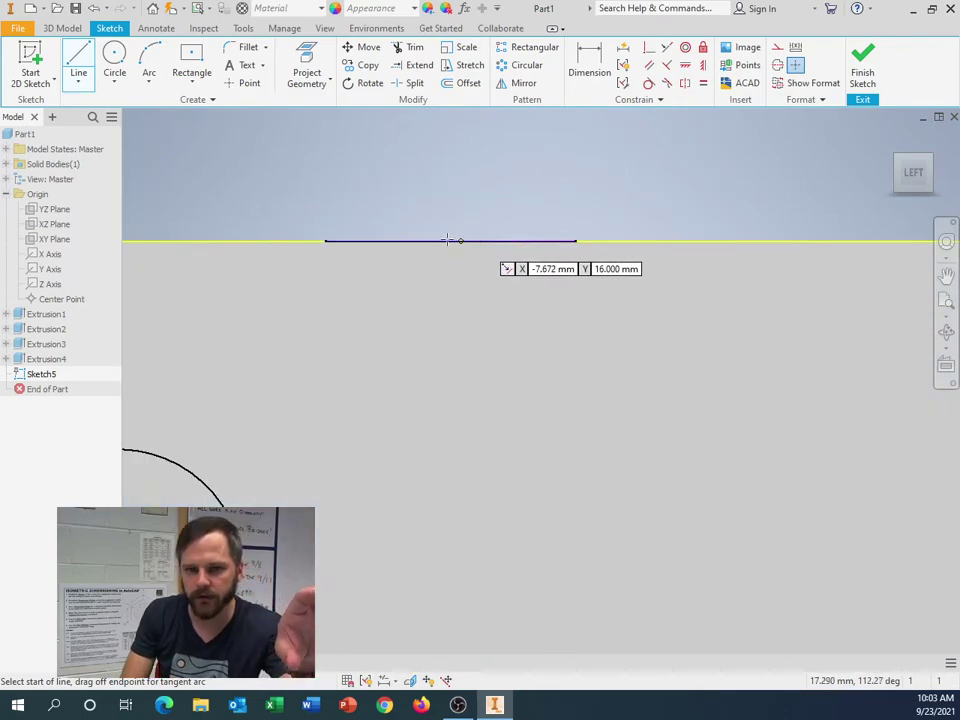
shift+middle_drag(564, 212, 561, 223)
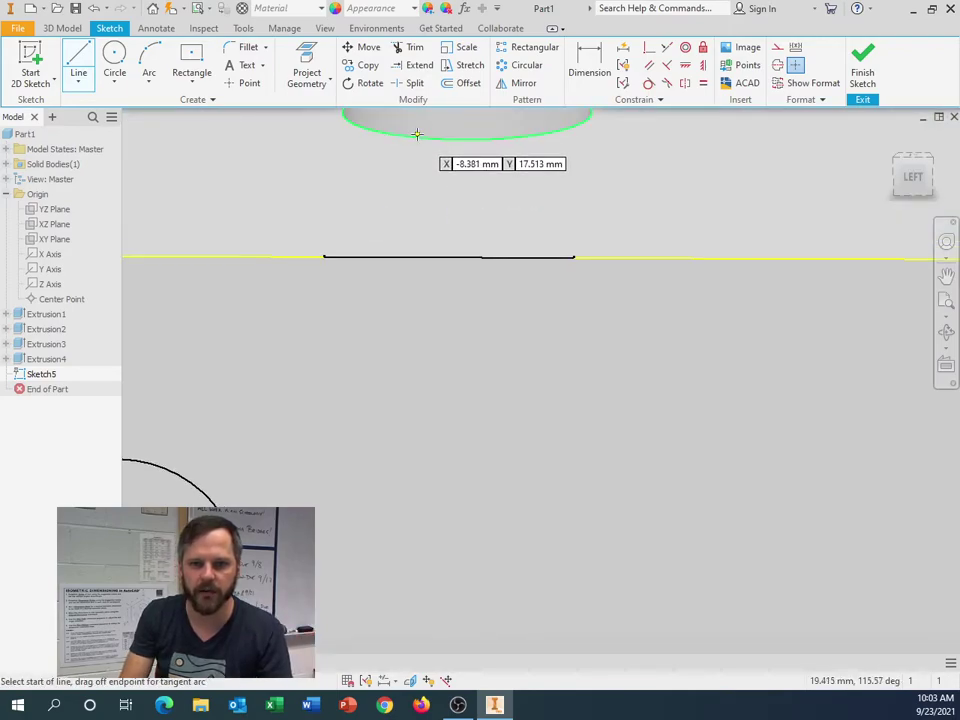
mouse_move(570, 253)
shift+middle_down()
mouse_move(578, 290)
mouse_move(568, 279)
mouse_move(562, 296)
shift+middle_up()
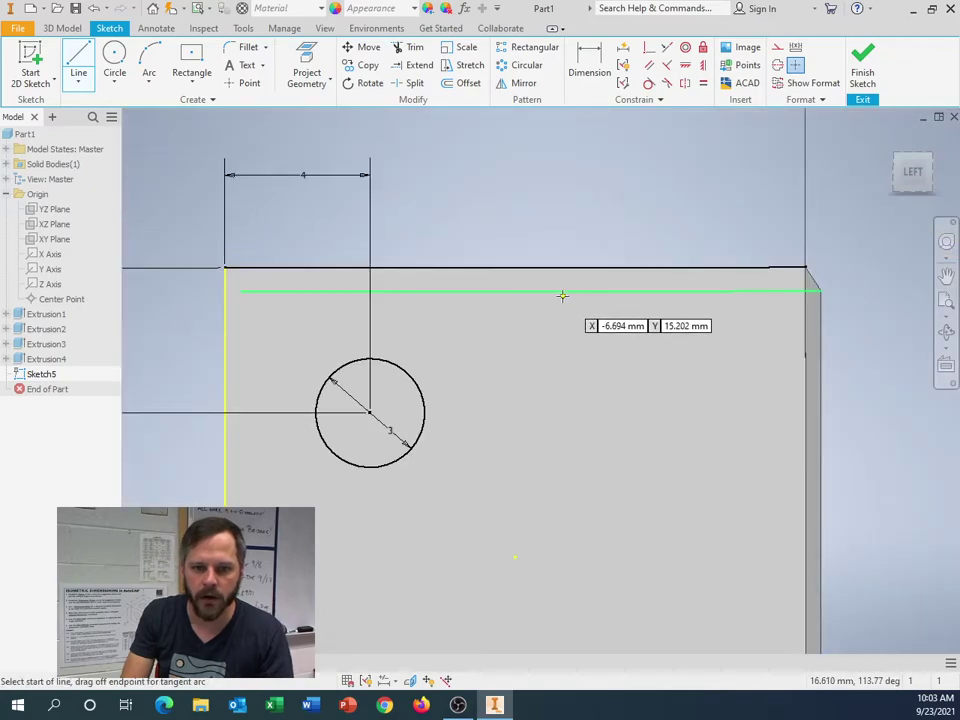
scroll(560, 292, down, 2)
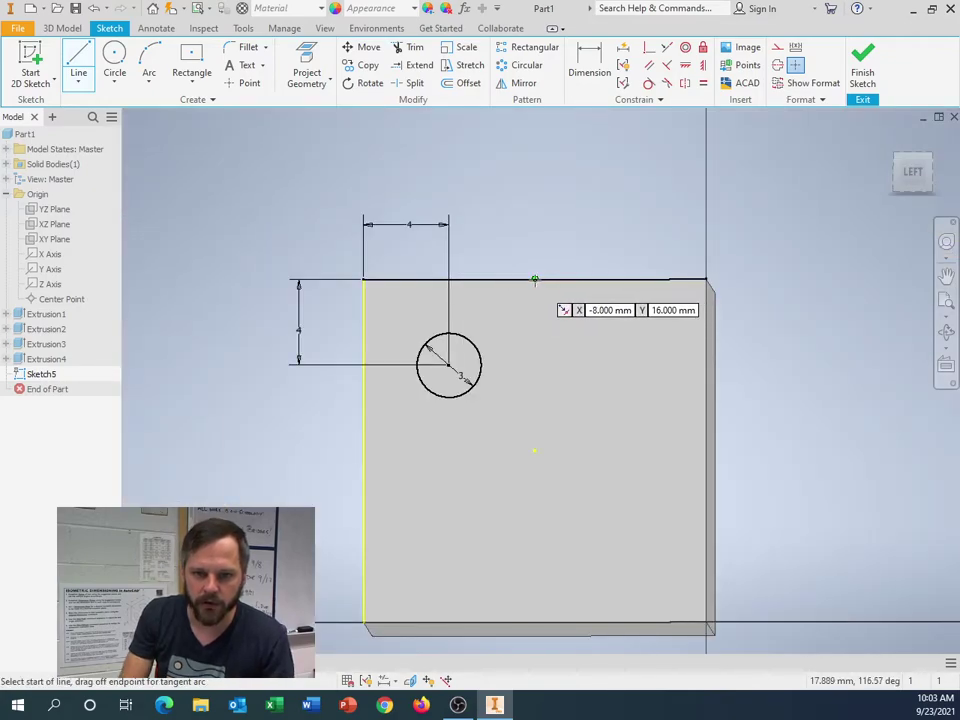
Draw a vertical line from the face's top edge down to its bottom edge
click(534, 279)
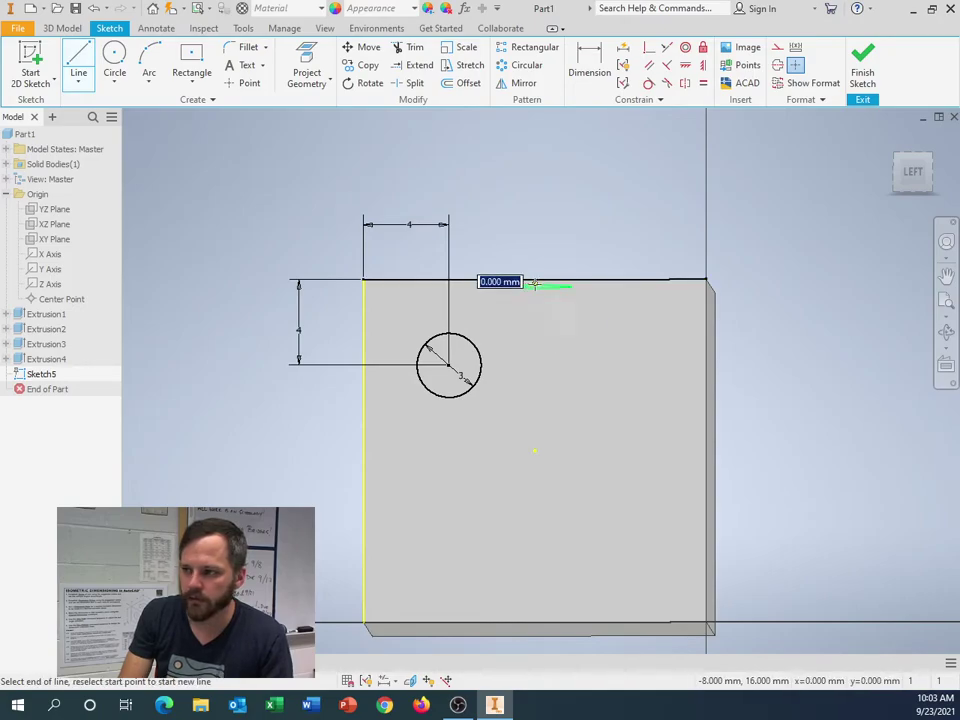
click(534, 622)
scroll(688, 332, up, 3)
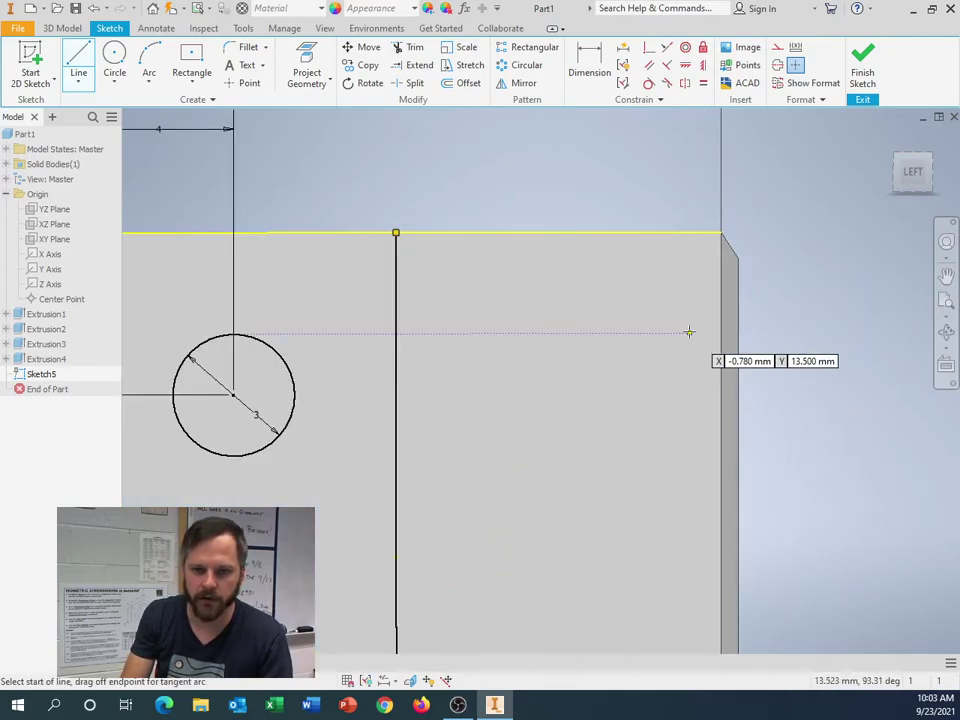
scroll(666, 341, down, 6)
scroll(605, 350, up, 4)
mouse_move(680, 378)
shift+middle_down()
mouse_move(721, 375)
mouse_move(638, 381)
shift+middle_up()
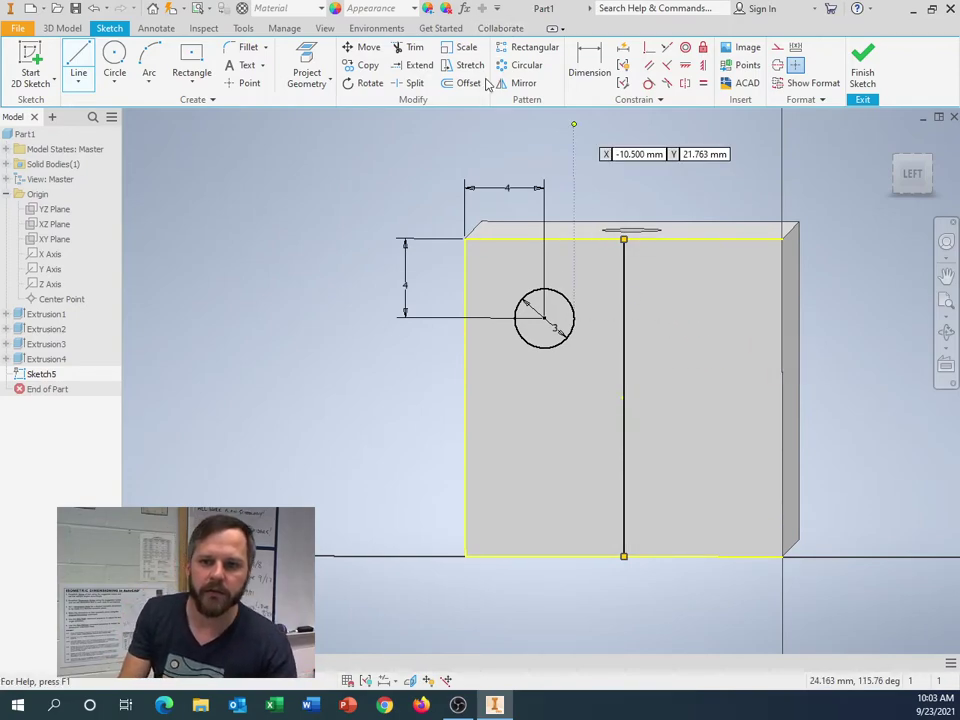
key(Escape)
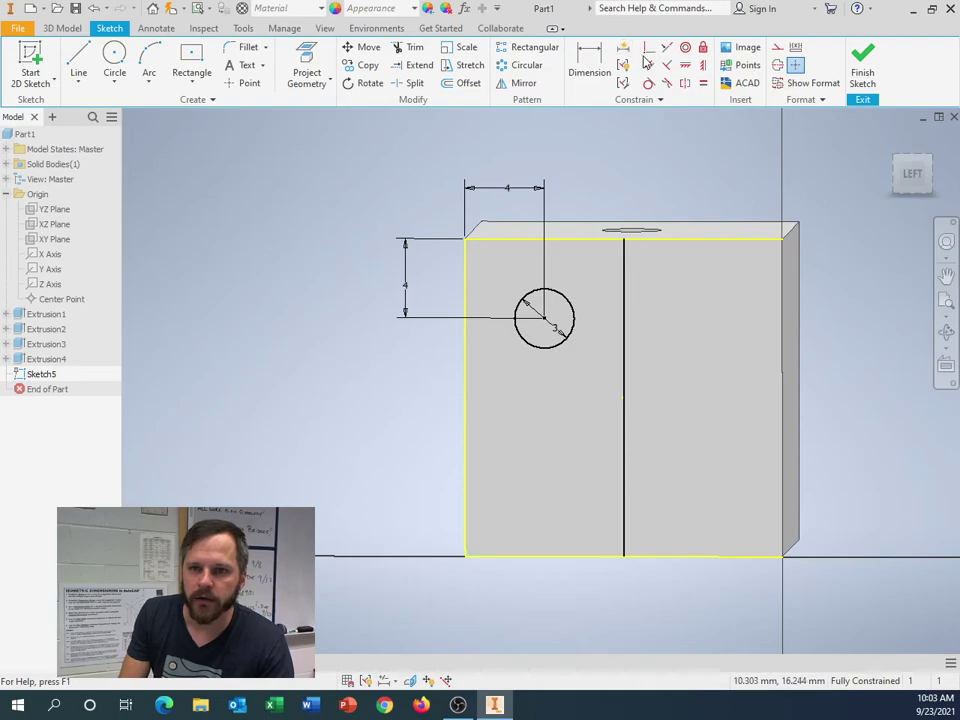
Convert the vertical line to a centerline and switch on Construction mode
click(625, 298)
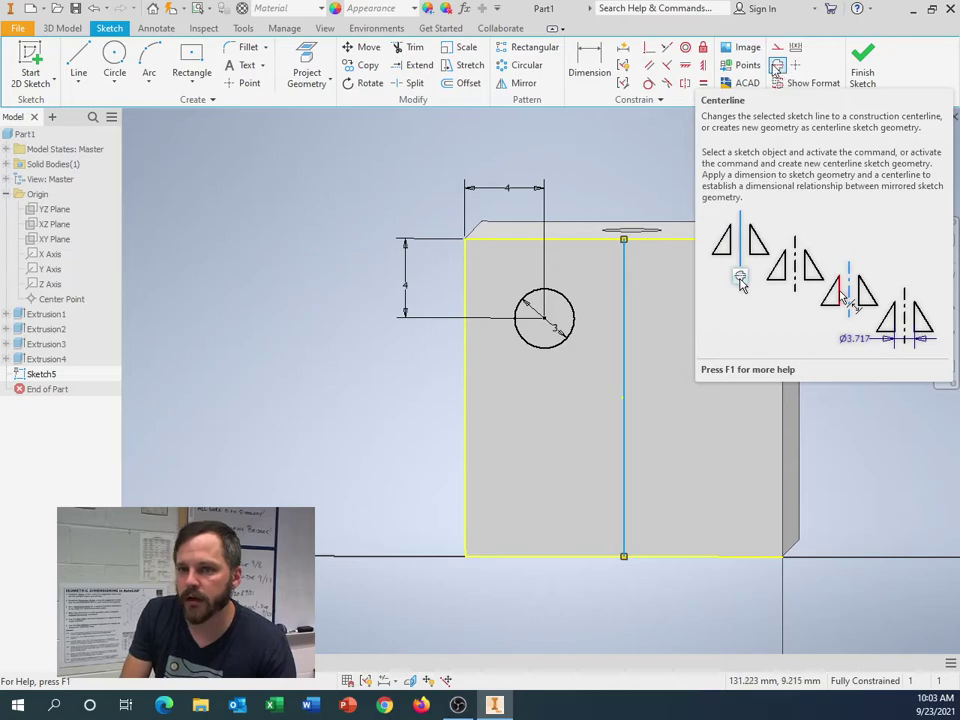
click(777, 68)
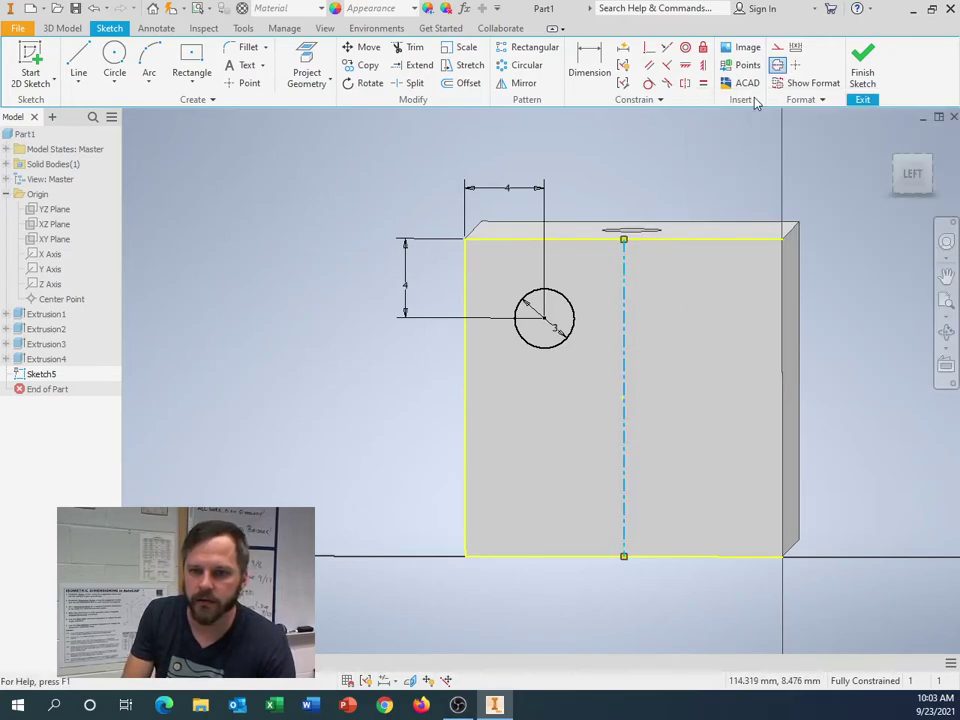
click(778, 49)
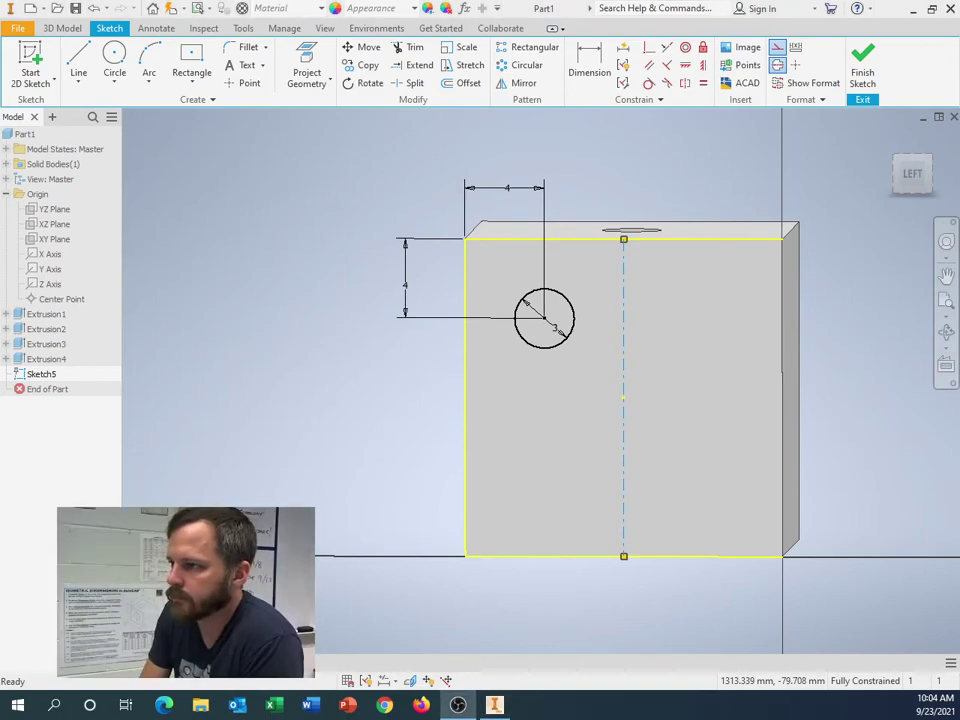
Mirror the circle across the vertical centerline onto the right half of the face
click(522, 87)
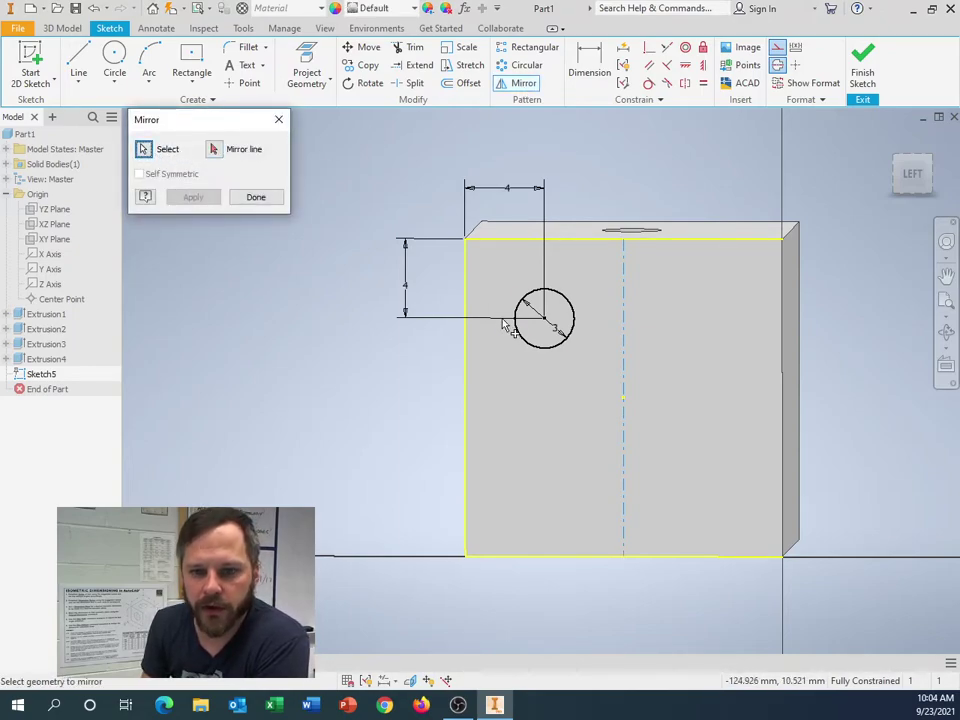
click(564, 338)
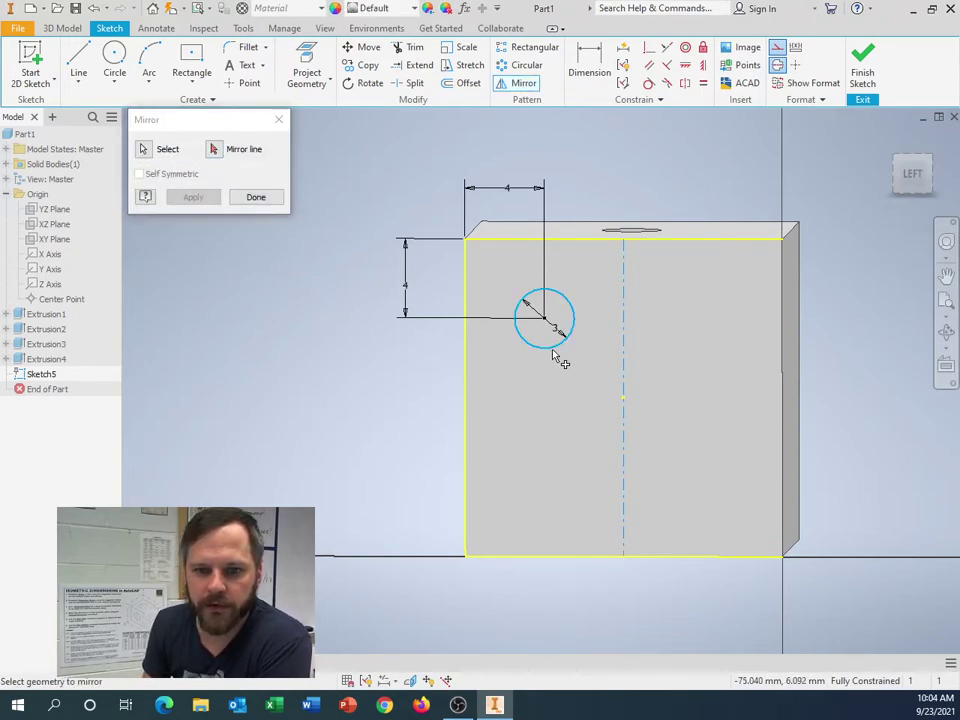
click(214, 150)
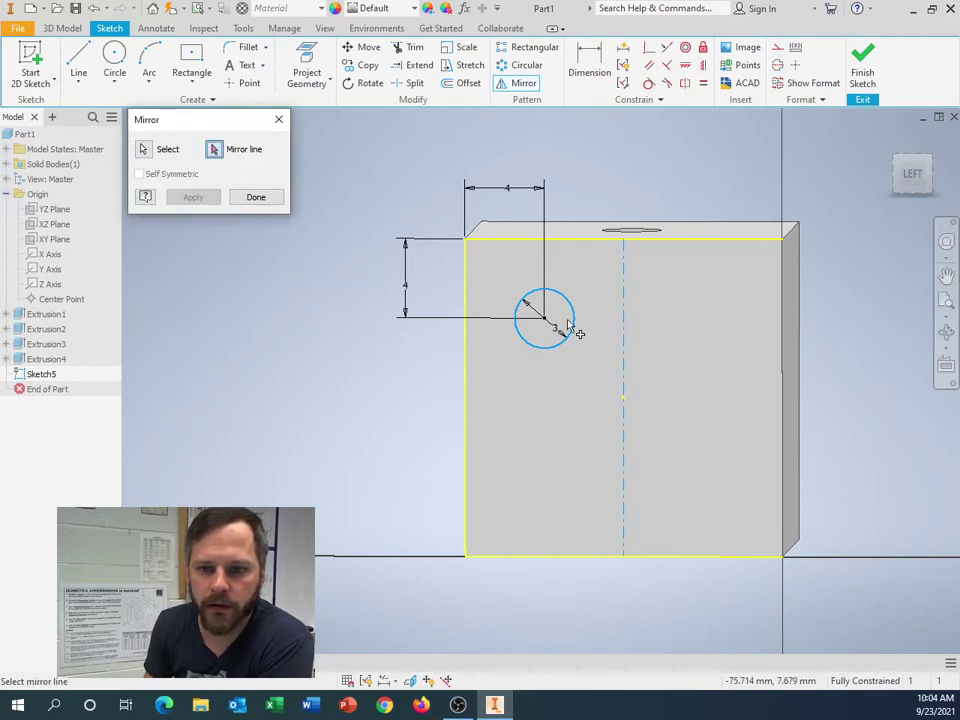
click(623, 316)
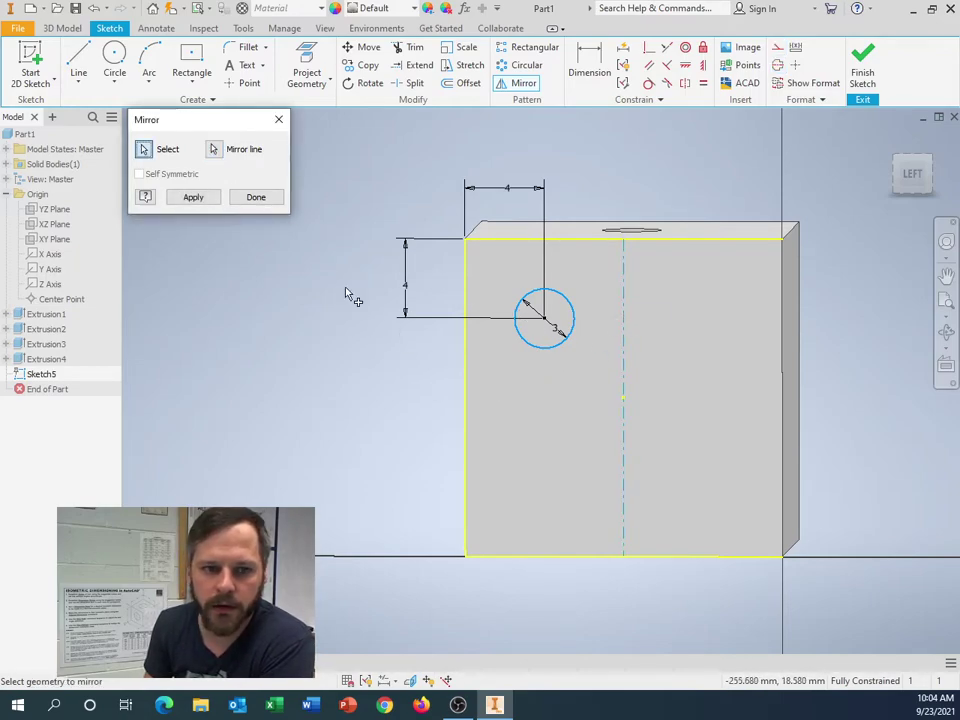
click(198, 199)
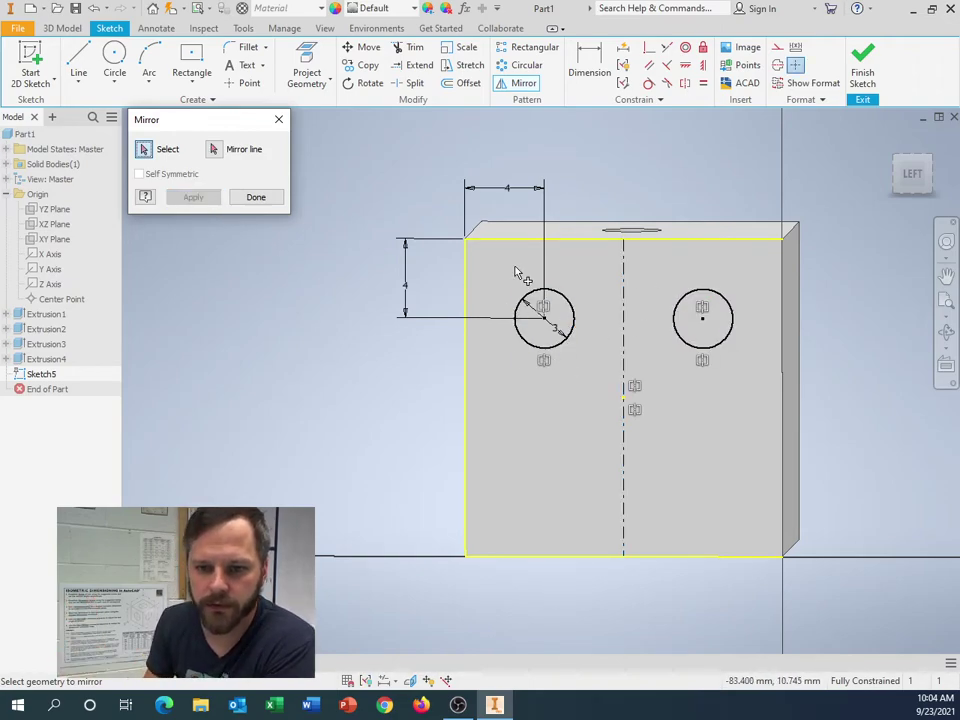
click(256, 197)
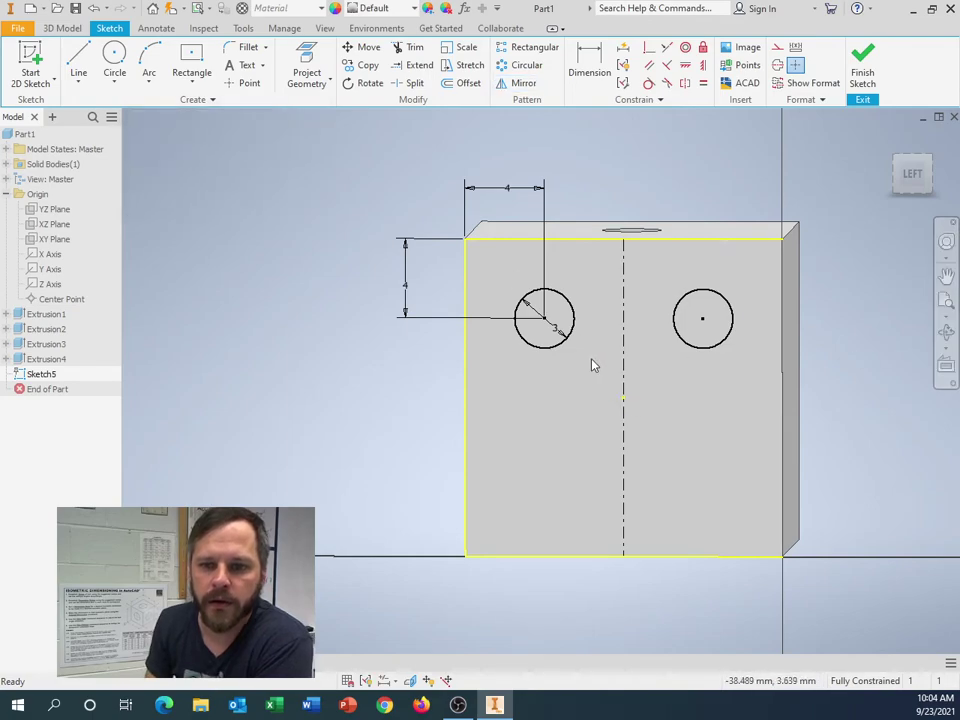
Draw a horizontal construction line from the face's left edge to its right edge
click(84, 62)
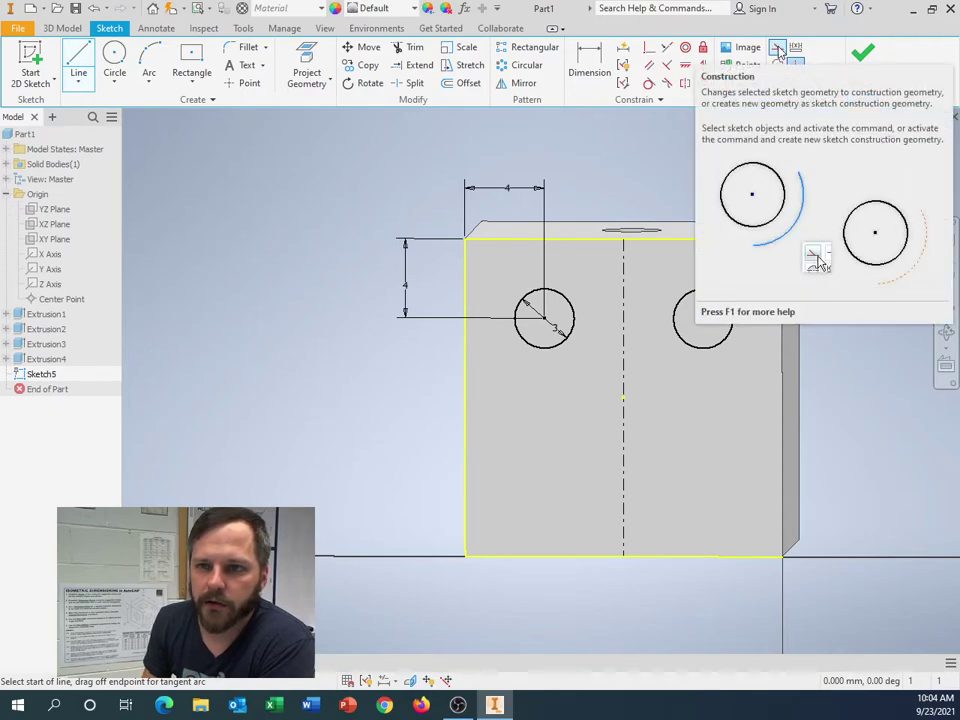
click(779, 50)
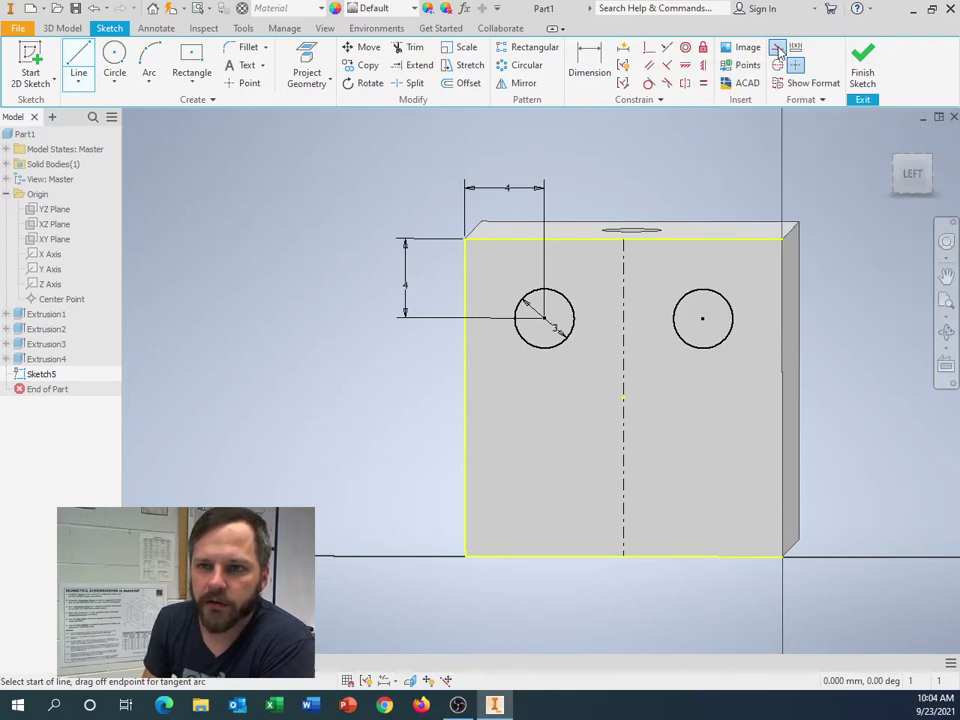
click(465, 397)
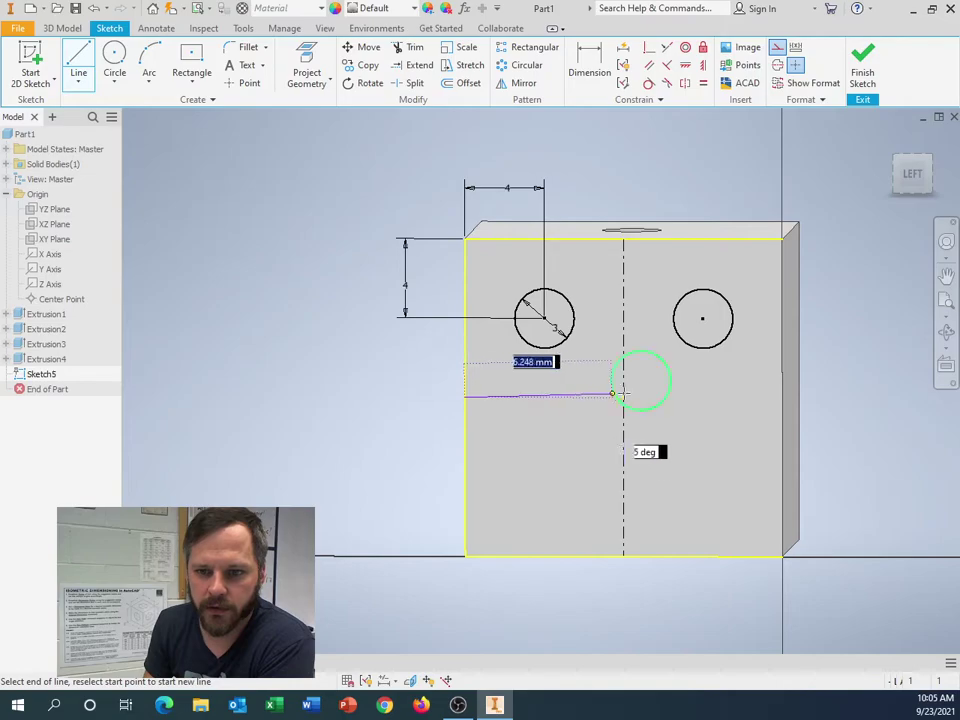
click(782, 397)
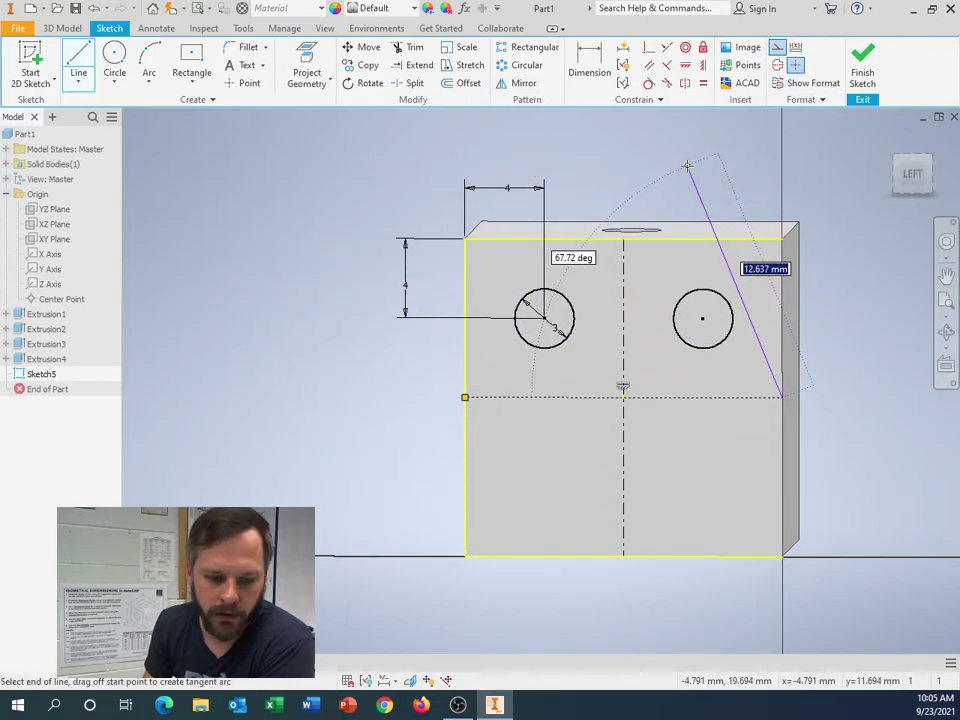
key(Escape)
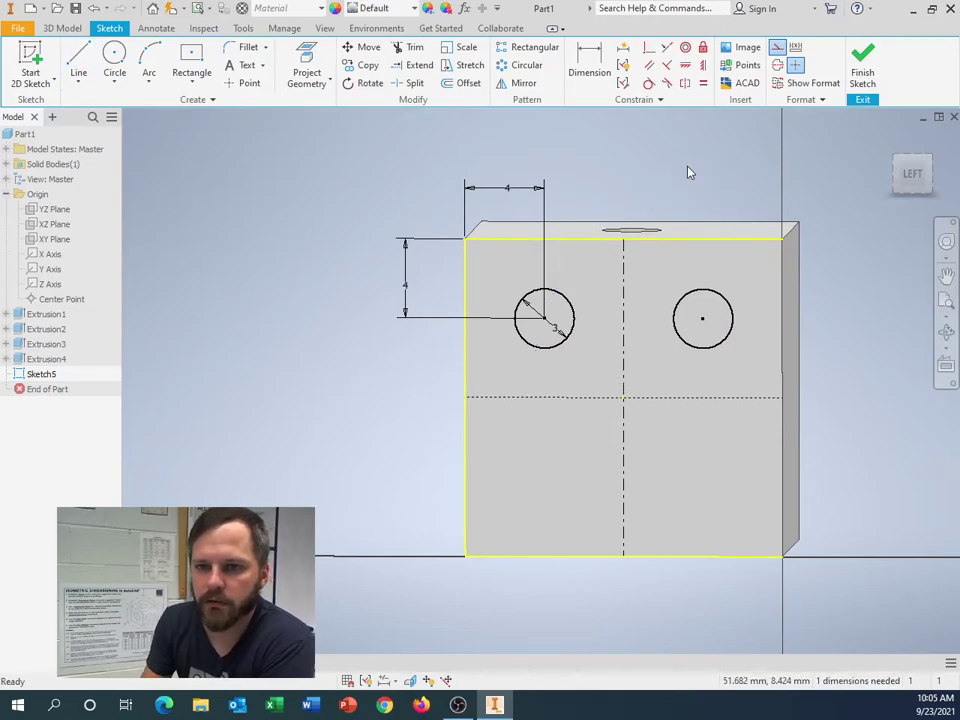
right_click(686, 167)
key(Escape)
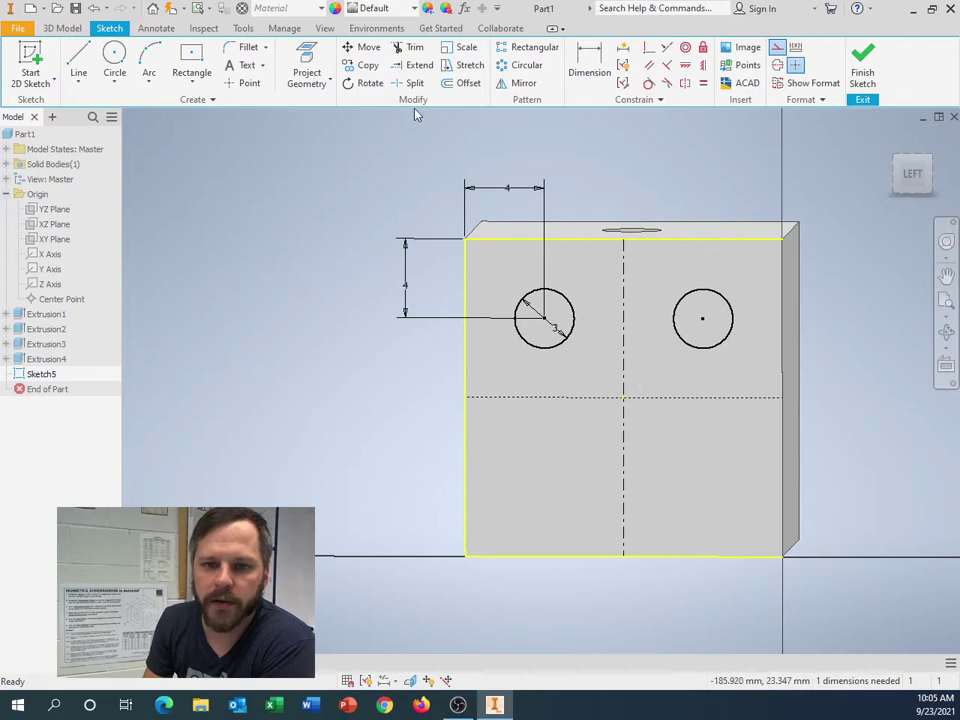
Mirror both circles across the horizontal construction line to get four symmetric circles
click(525, 84)
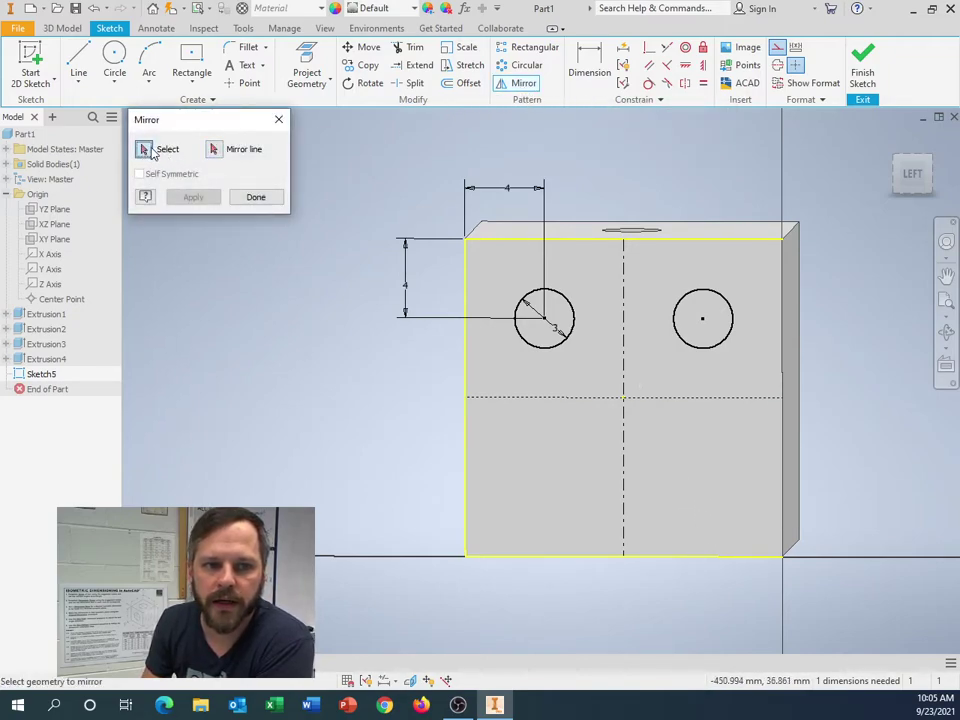
click(544, 346)
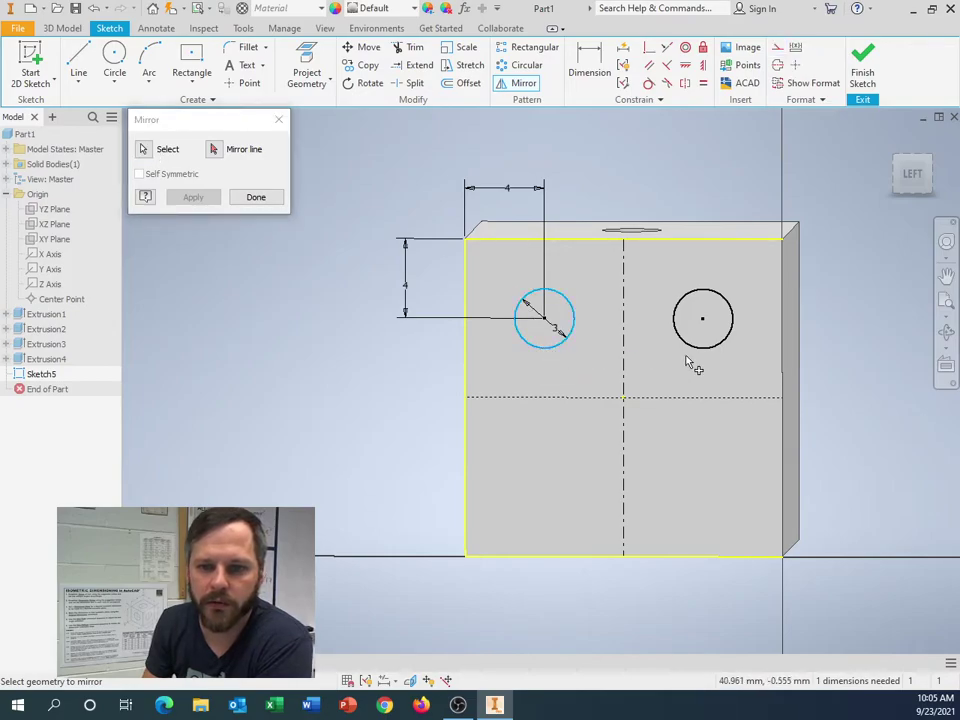
click(216, 155)
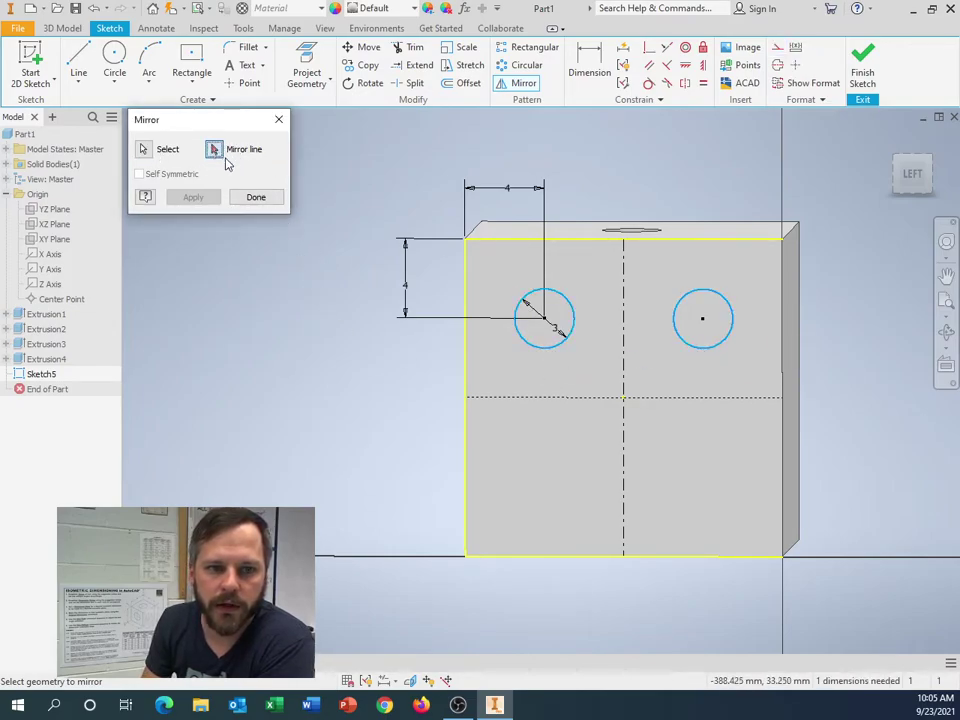
click(520, 398)
click(191, 196)
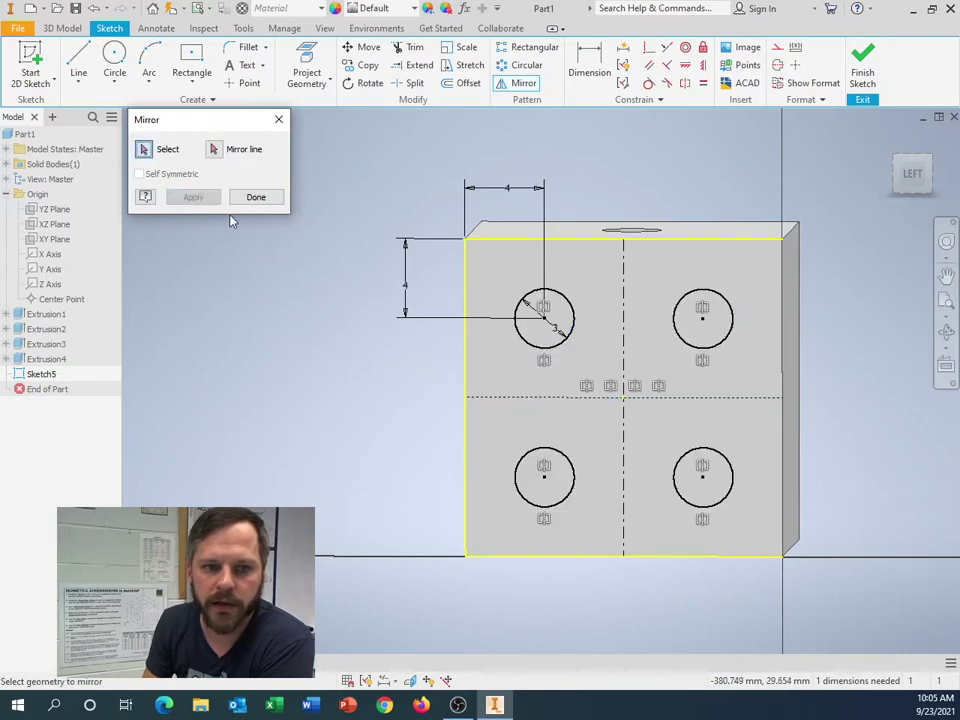
click(257, 198)
mouse_move(474, 469)
middle_down()
mouse_move(467, 449)
mouse_move(431, 450)
mouse_move(467, 452)
middle_up()
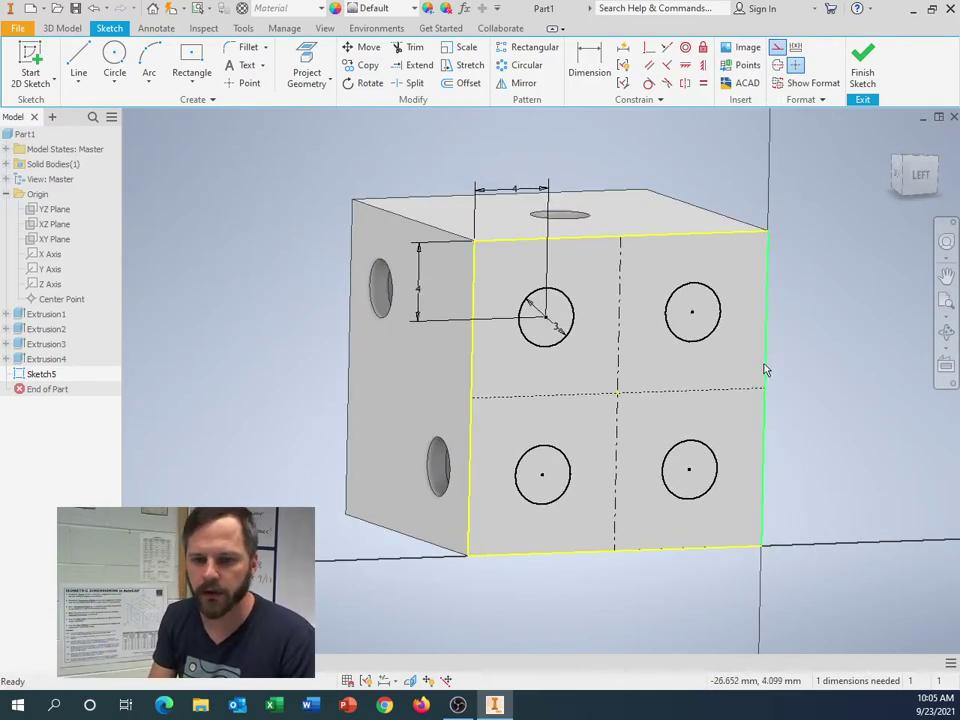
mouse_move(765, 369)
shift+middle_down()
mouse_move(755, 394)
mouse_move(761, 381)
shift+middle_up()
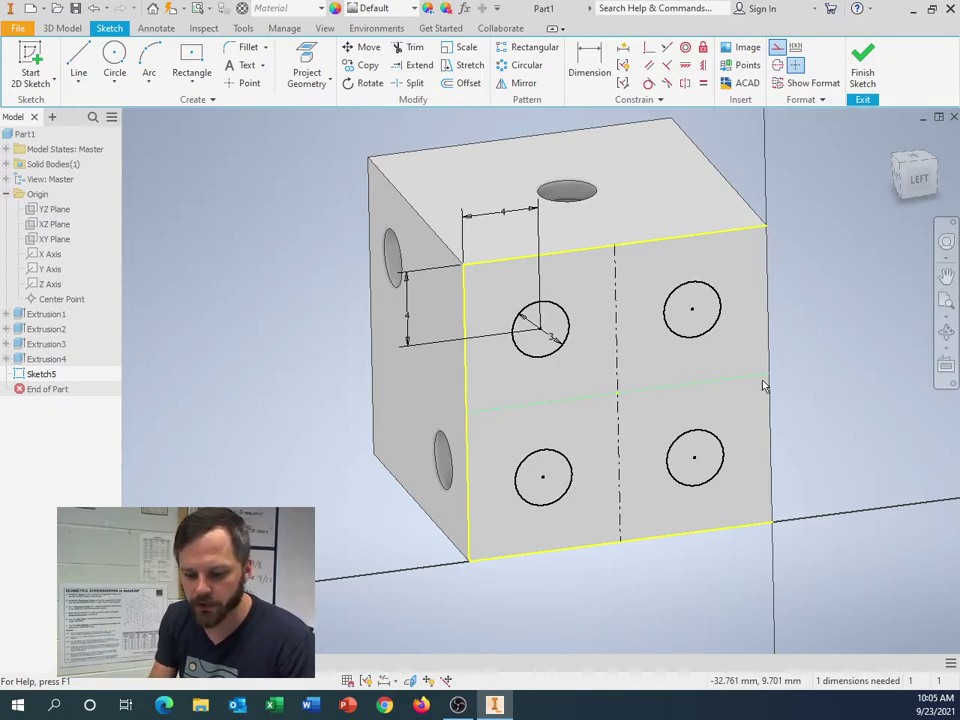
shift+middle_drag(761, 435, 752, 420)
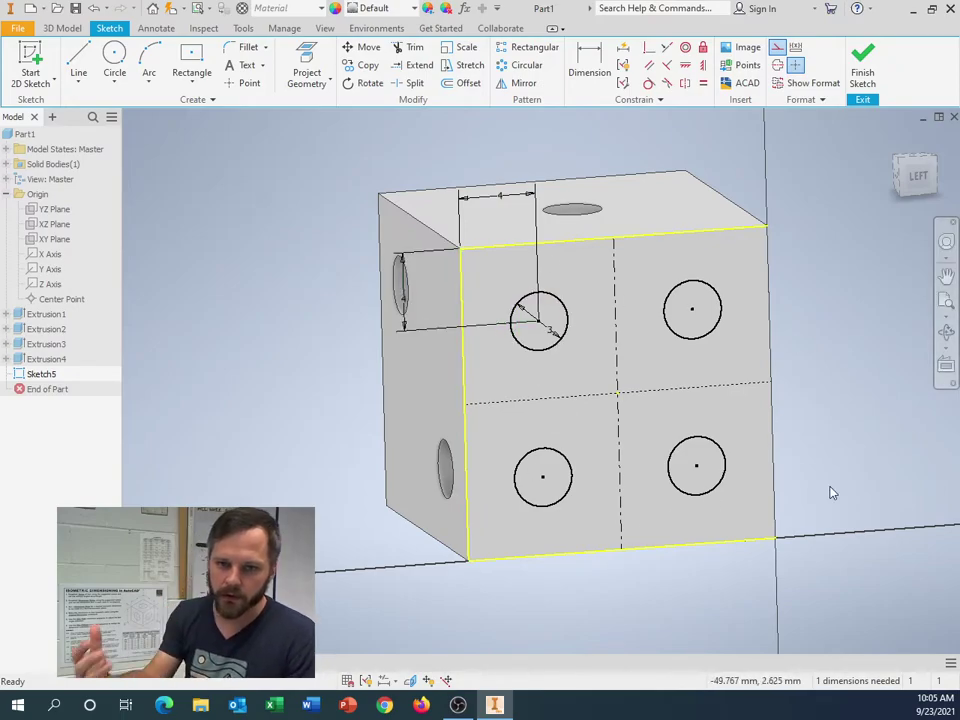
scroll(830, 447, down, 5)
scroll(830, 447, up, 6)
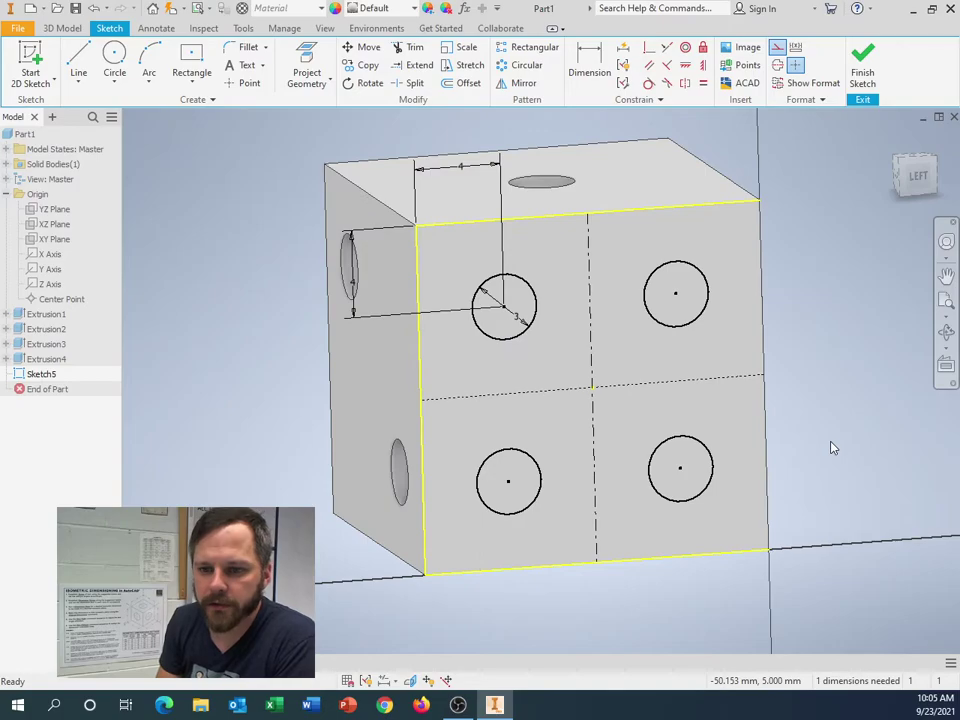
middle_drag(830, 447, 763, 411)
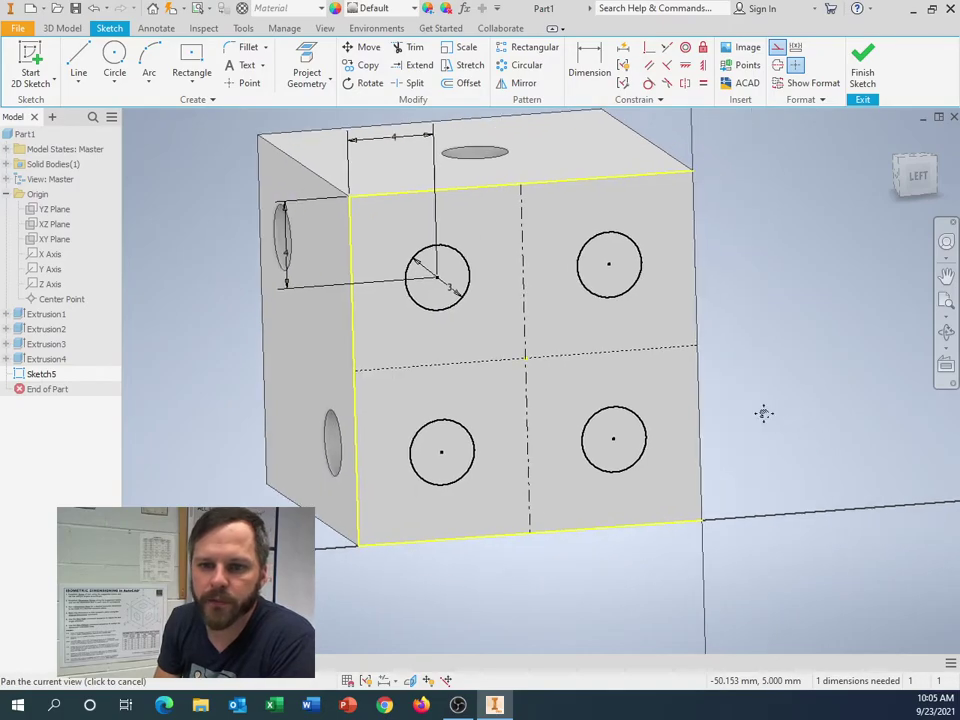
Finish the sketch and extrude all four circles as a 1 mm cut into the face
click(862, 63)
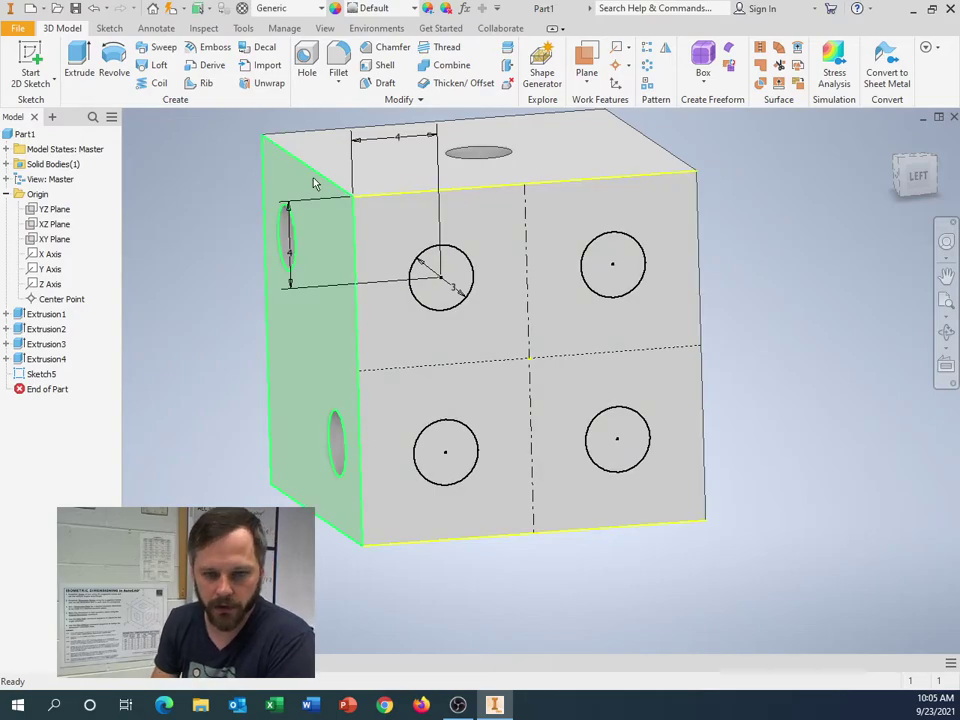
click(80, 62)
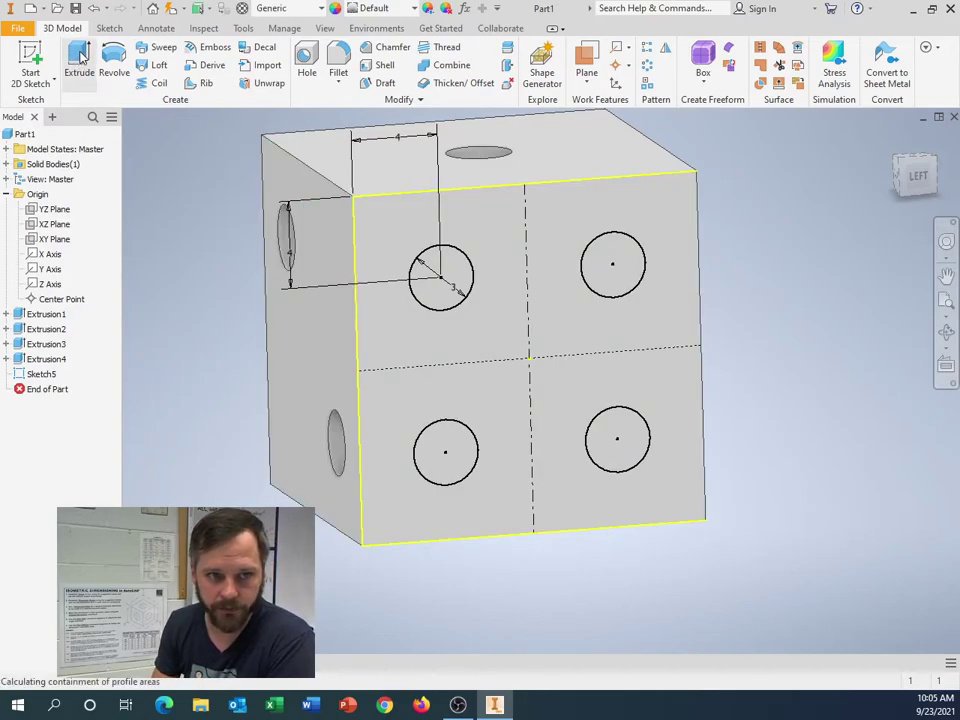
click(452, 310)
click(470, 452)
click(628, 288)
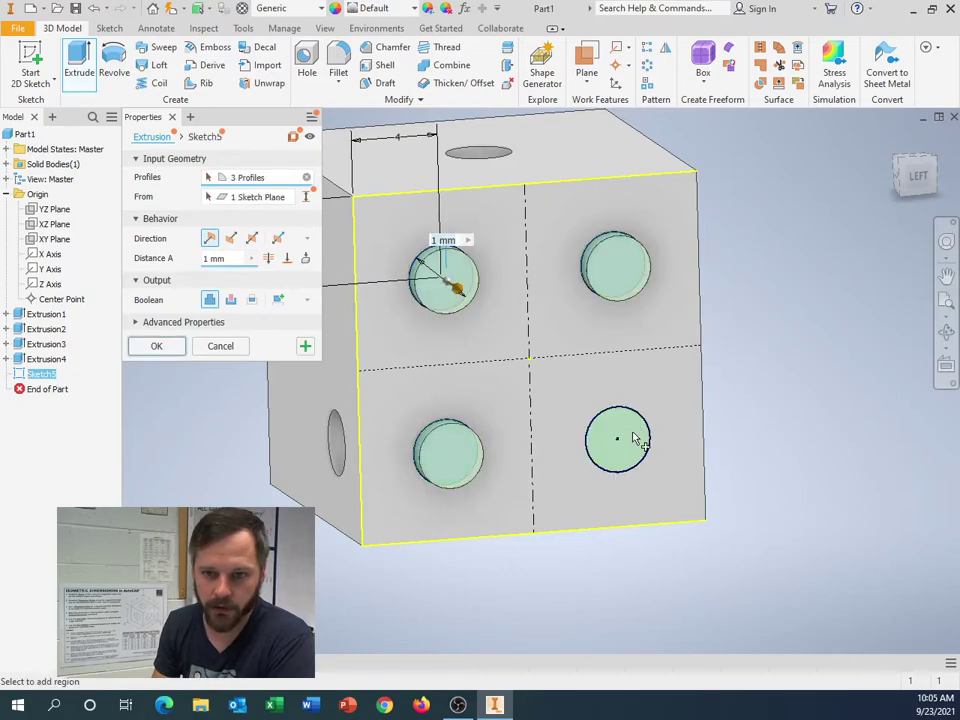
click(632, 438)
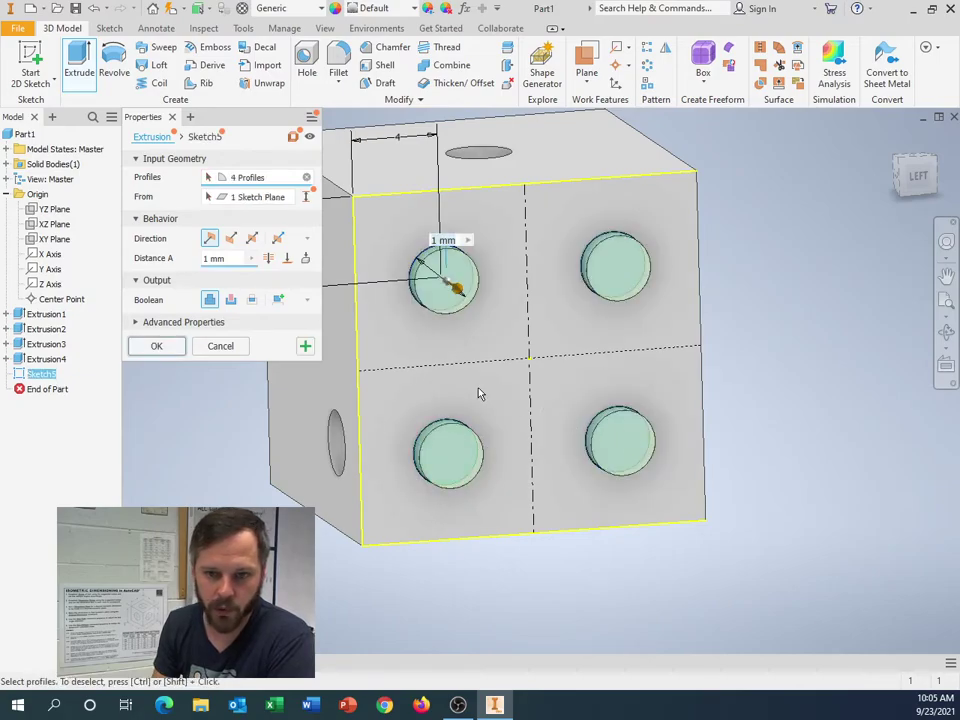
click(231, 239)
click(156, 346)
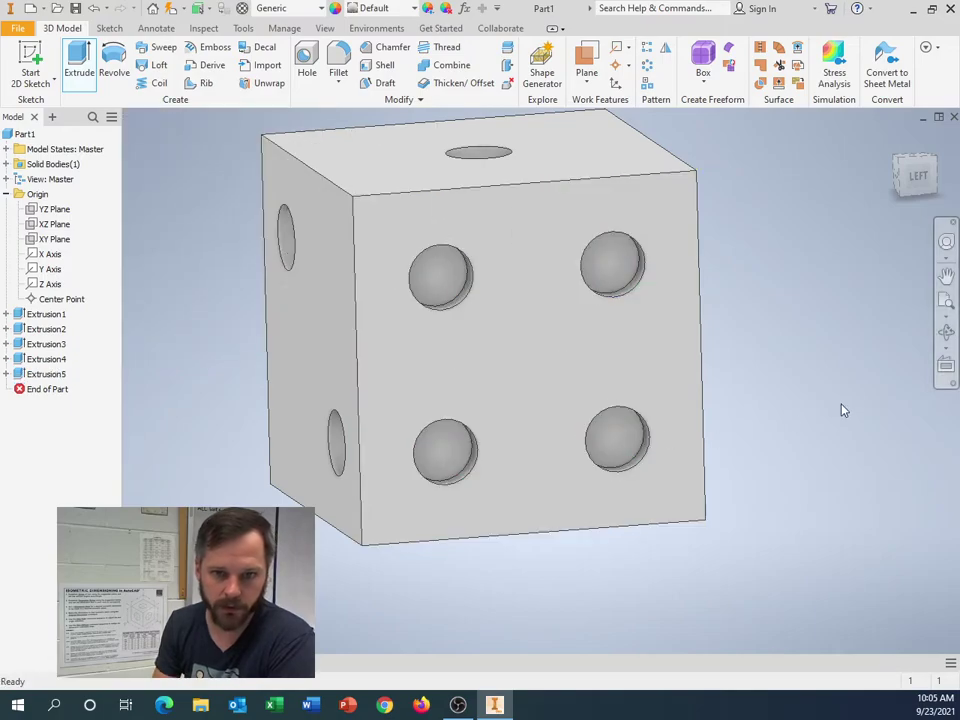
scroll(816, 355, down, 2)
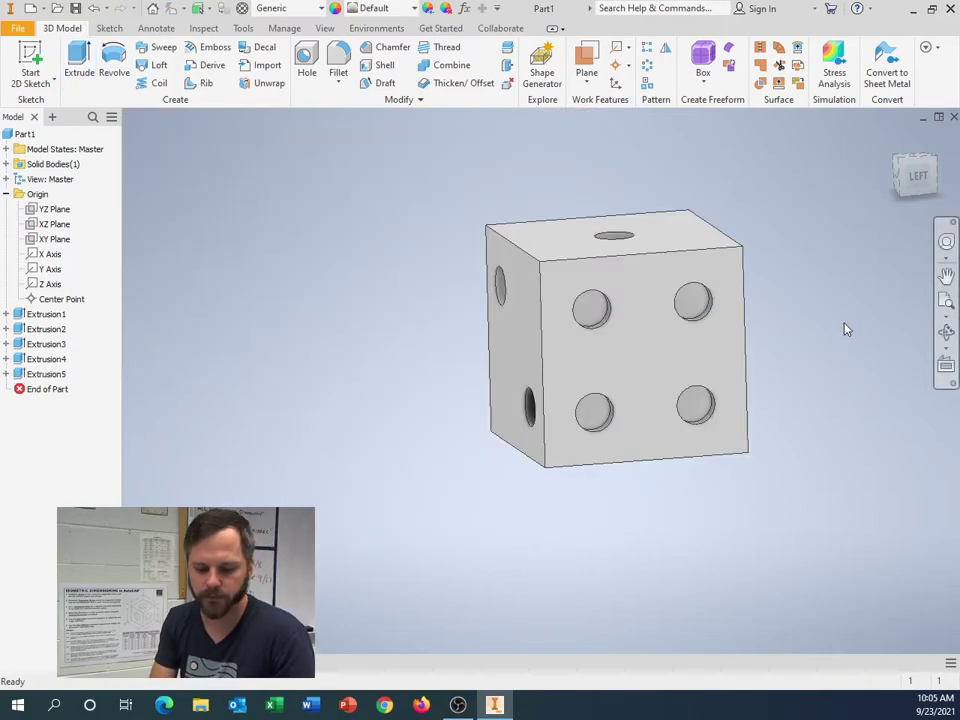
Orbit the cube to its remaining blank face and start Sketch6 on it
shift+middle_drag(836, 343, 835, 343)
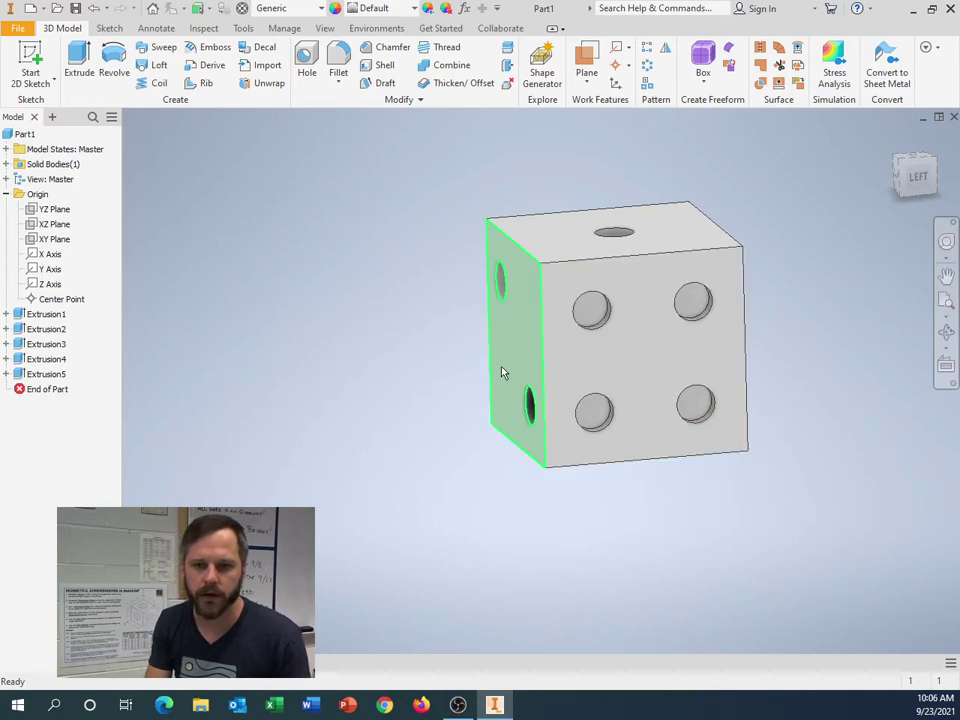
shift+middle_drag(807, 353, 752, 362)
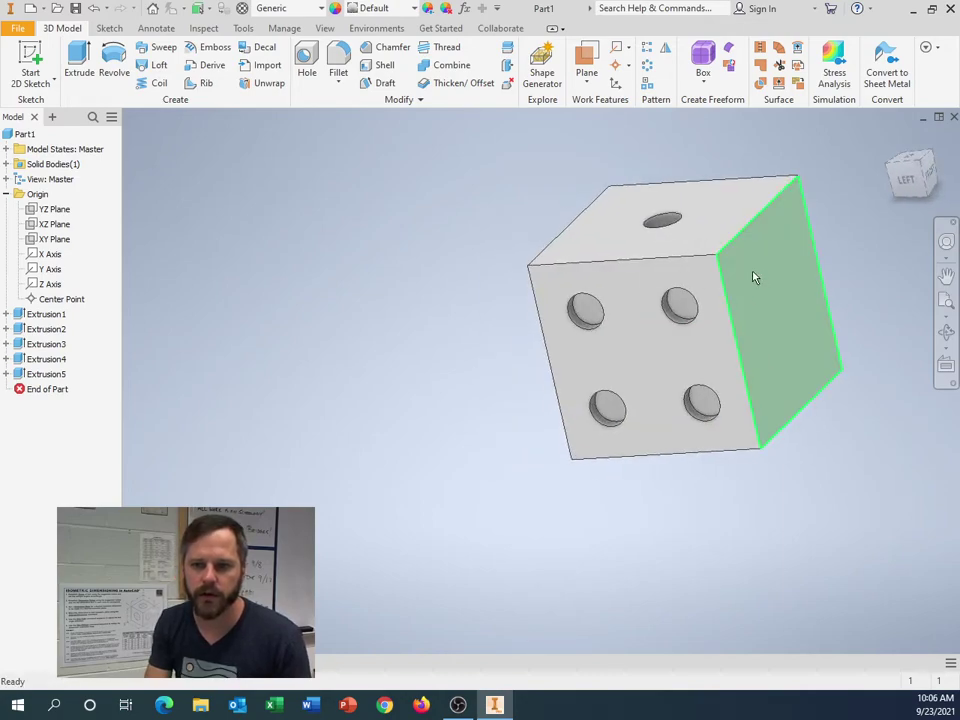
shift+middle_drag(681, 343, 544, 326)
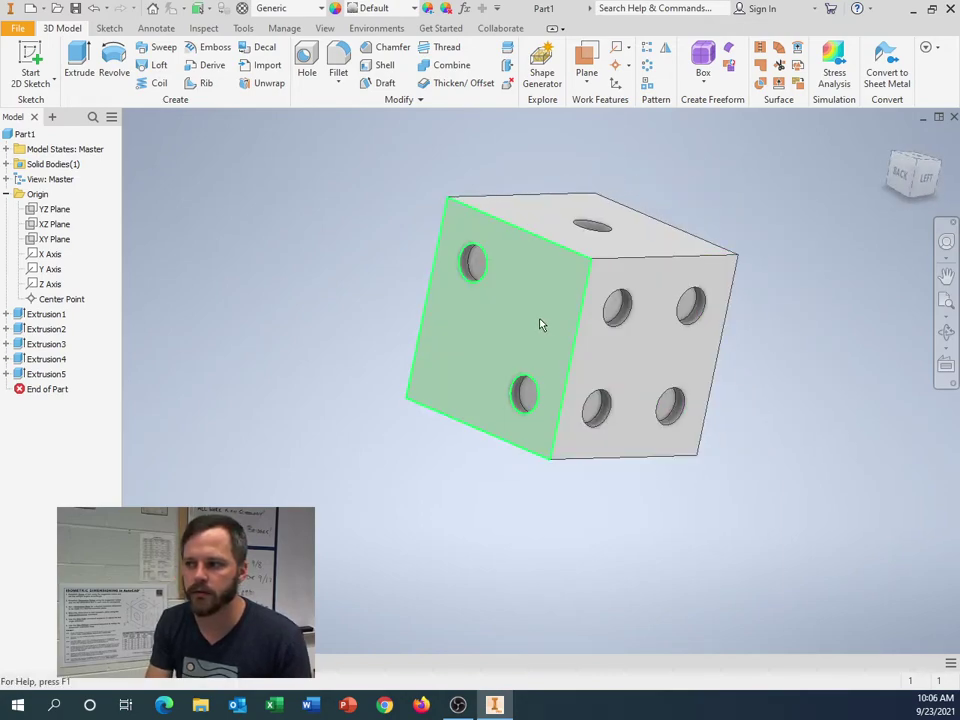
shift+middle_drag(634, 334, 720, 317)
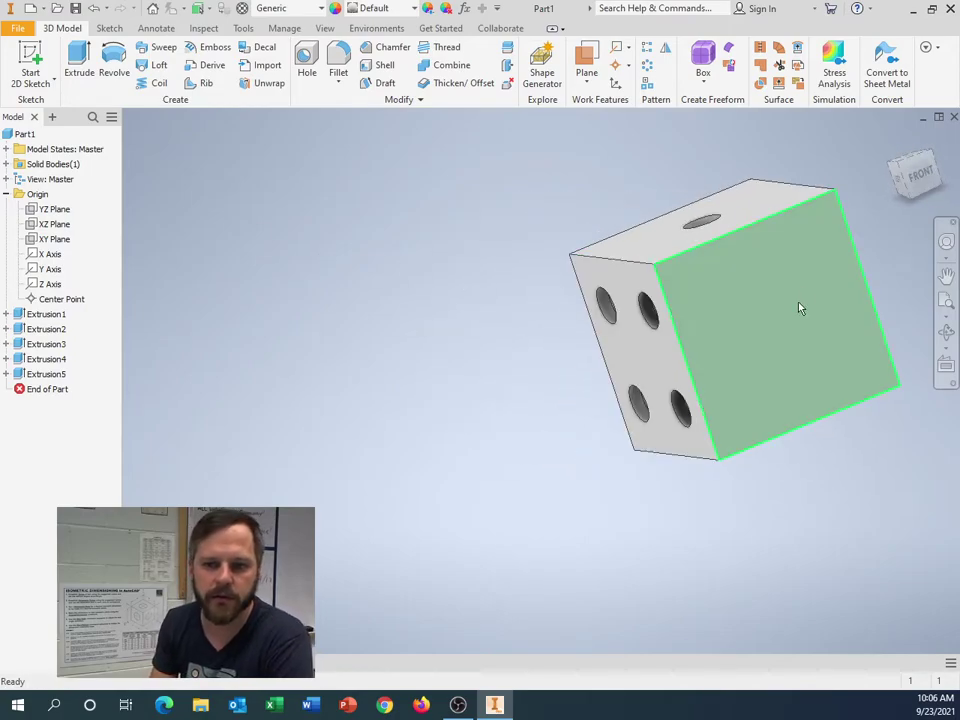
click(30, 60)
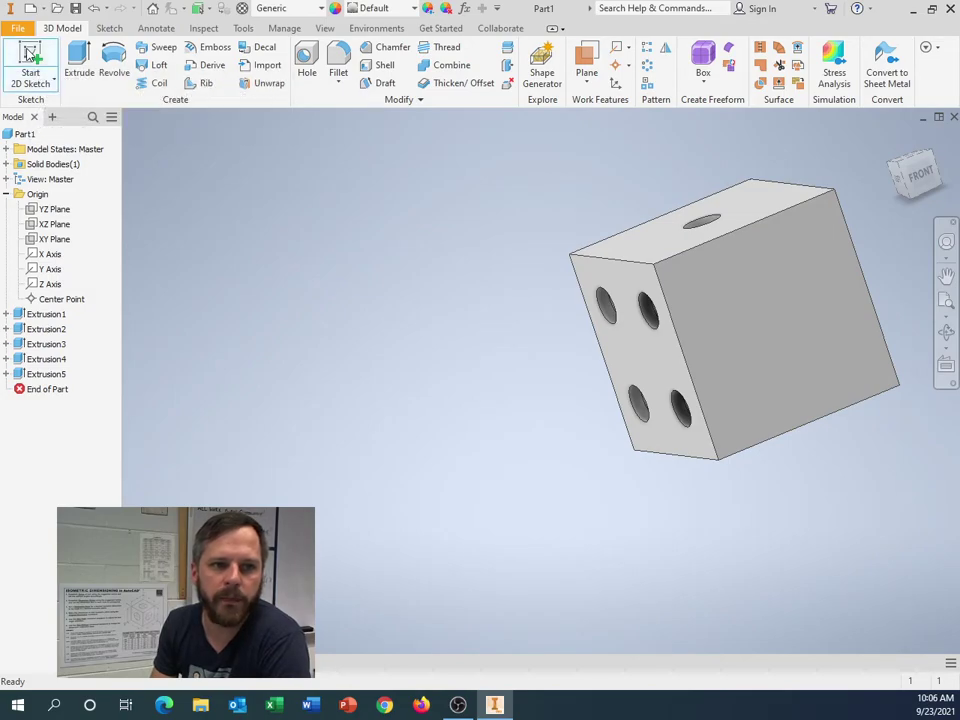
click(757, 307)
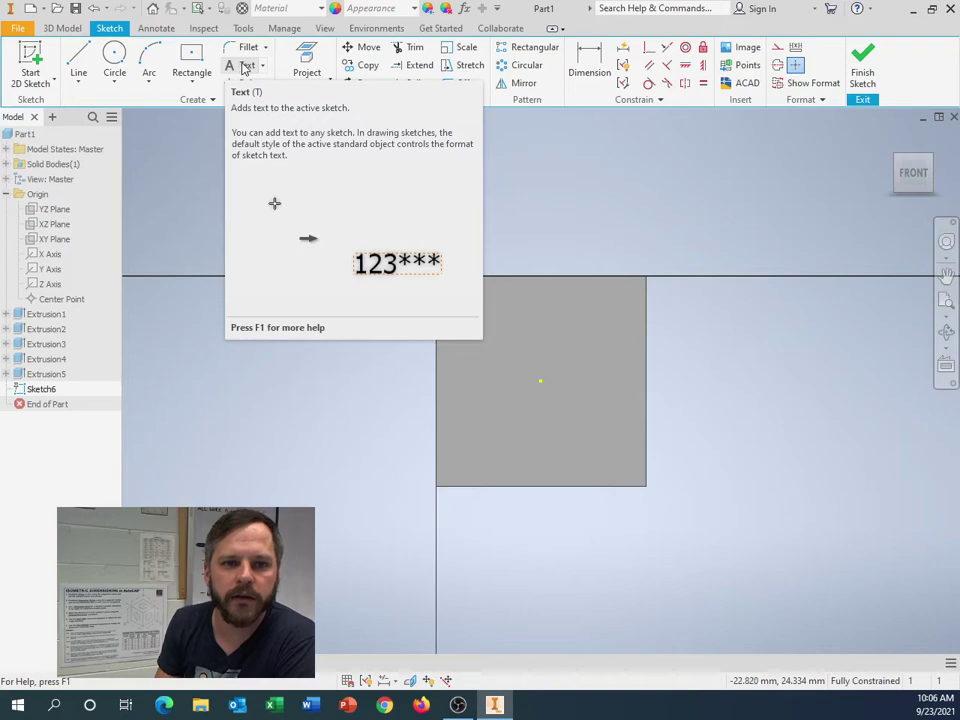
Draw a sketch text box over the die's blank face
click(244, 67)
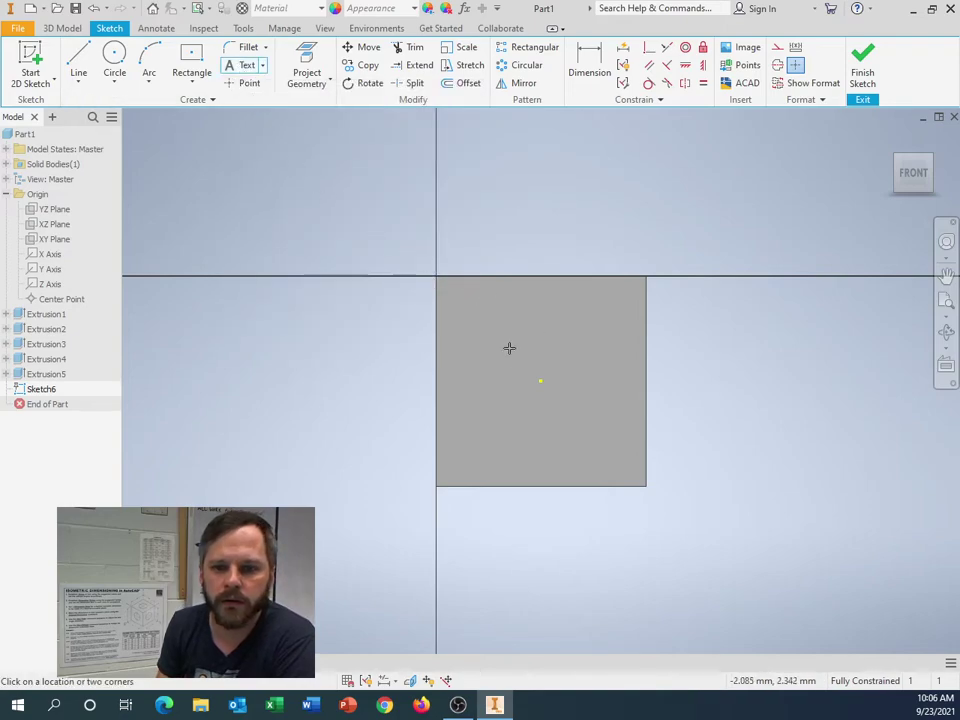
drag(471, 313, 613, 454)
click(613, 454)
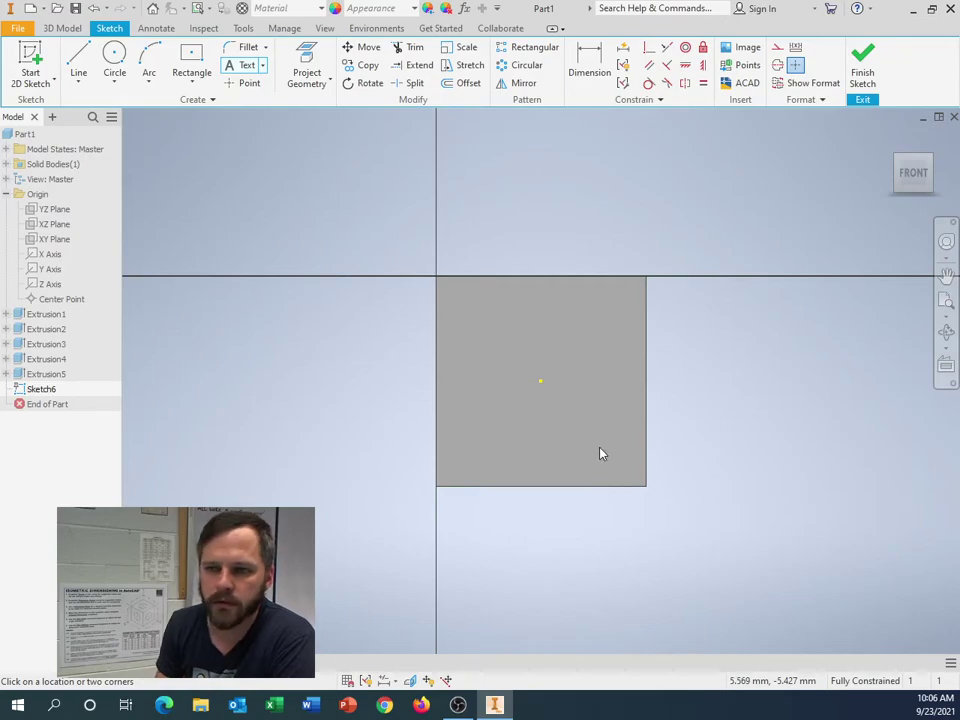
drag(414, 152, 222, 113)
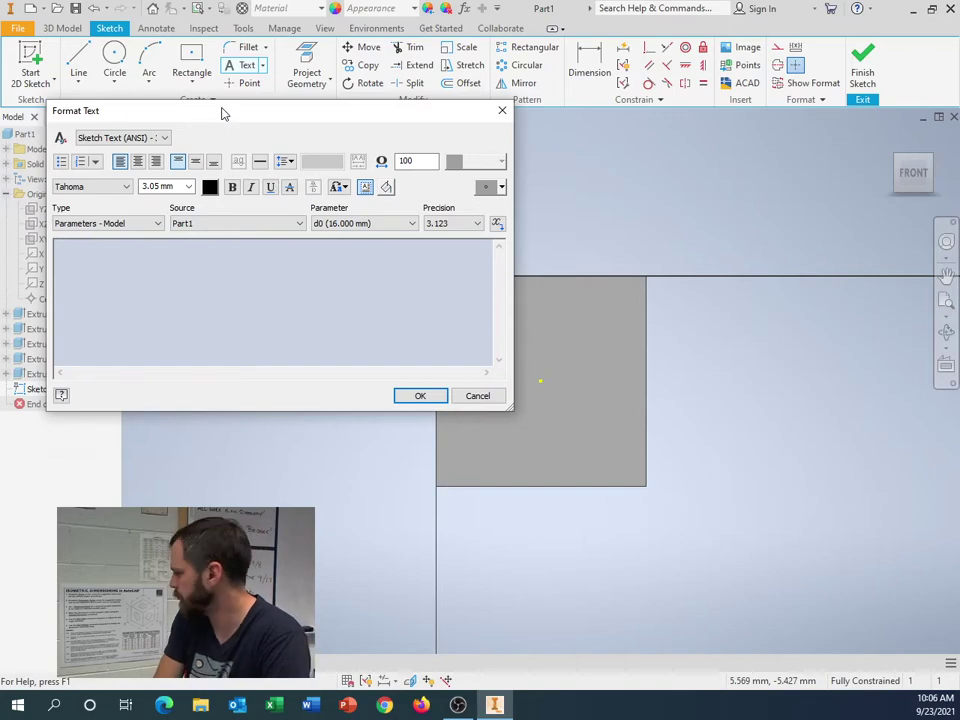
Set the text to 8 mm Tahoma and place the numeral 5
click(178, 187)
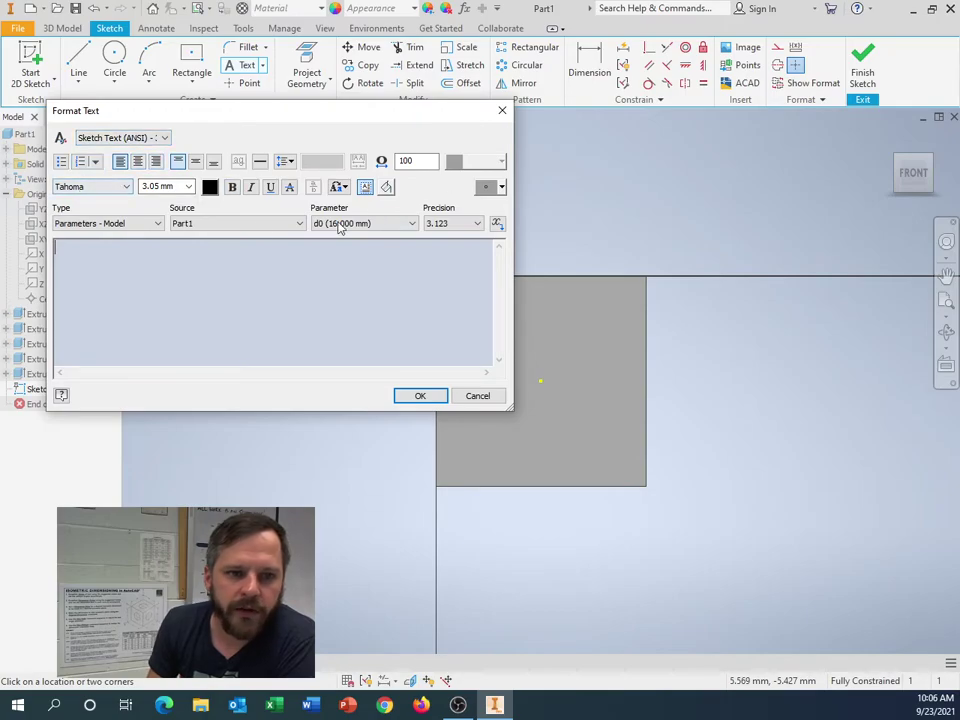
click(113, 189)
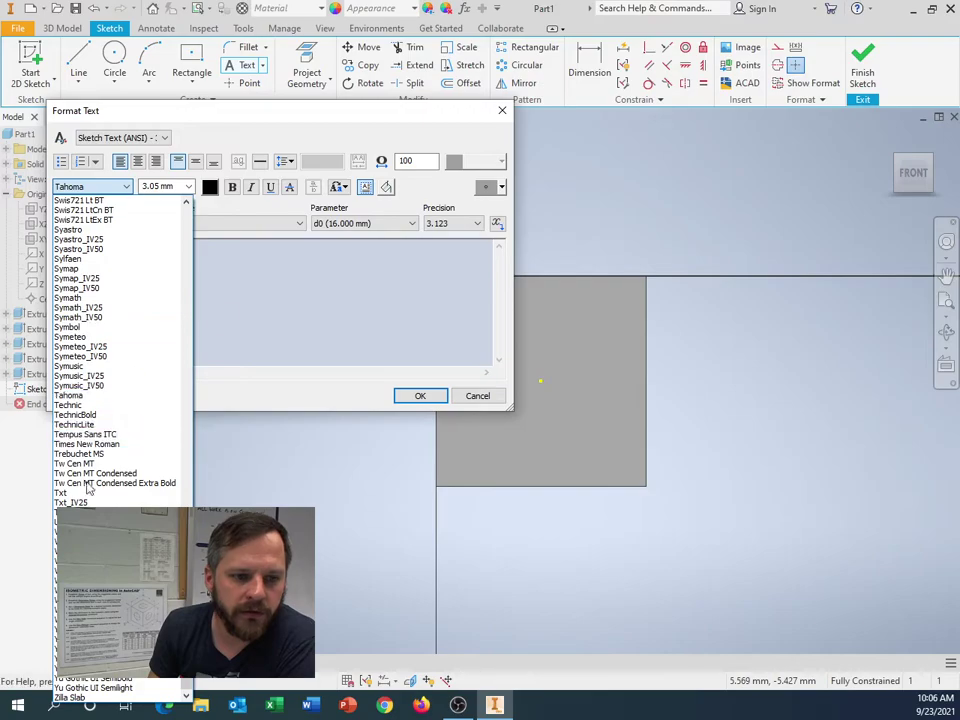
scroll(88, 398, up, 20)
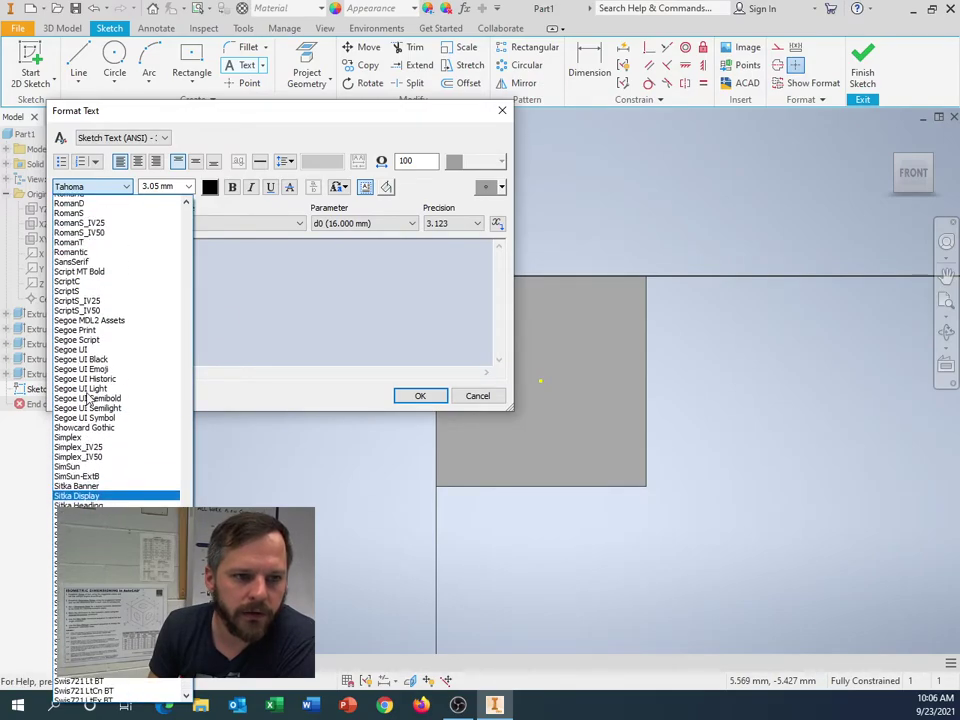
scroll(88, 398, up, 18)
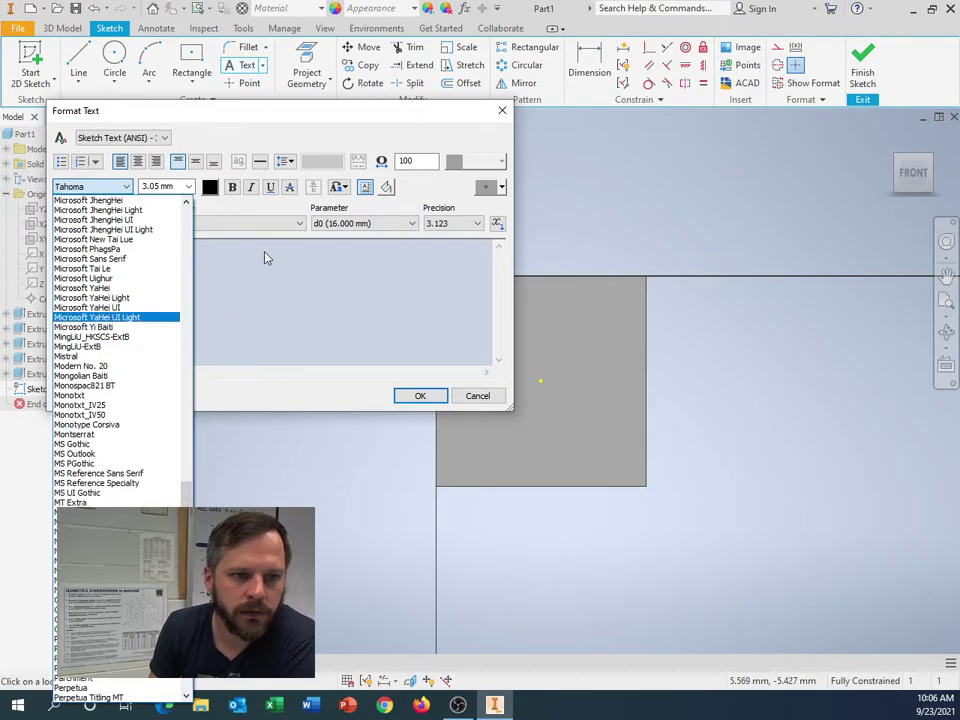
click(240, 128)
drag(141, 186, 177, 186)
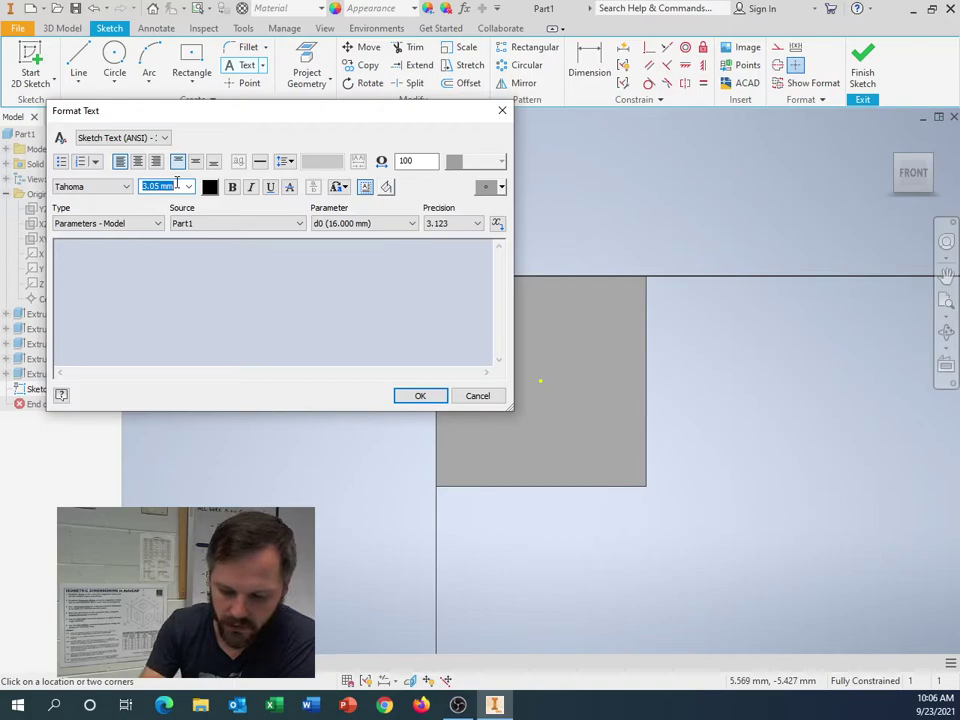
text(8)
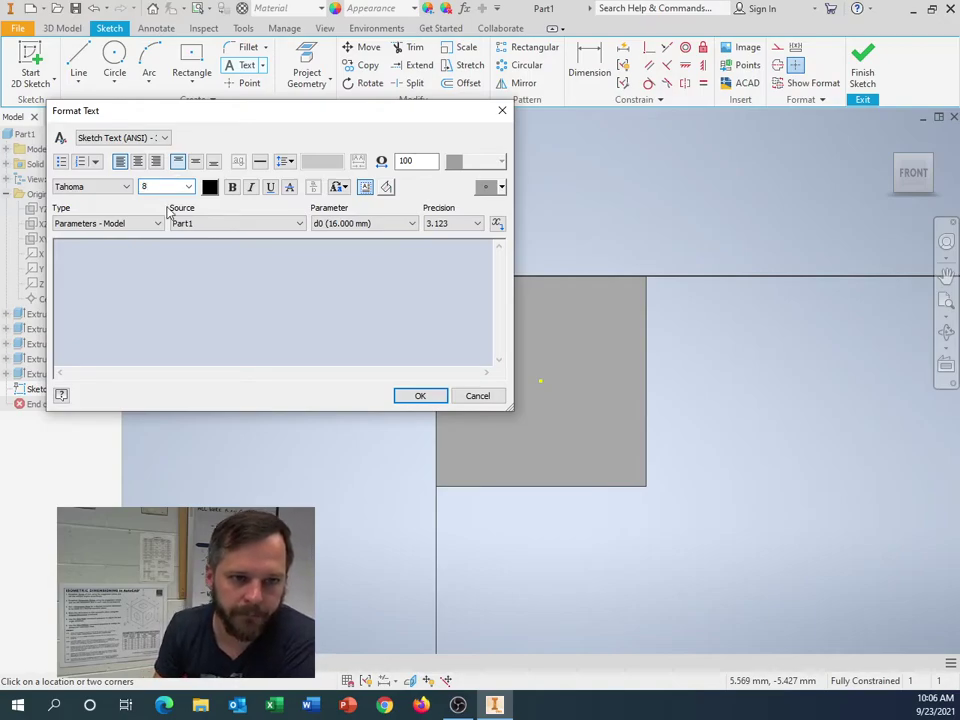
click(123, 279)
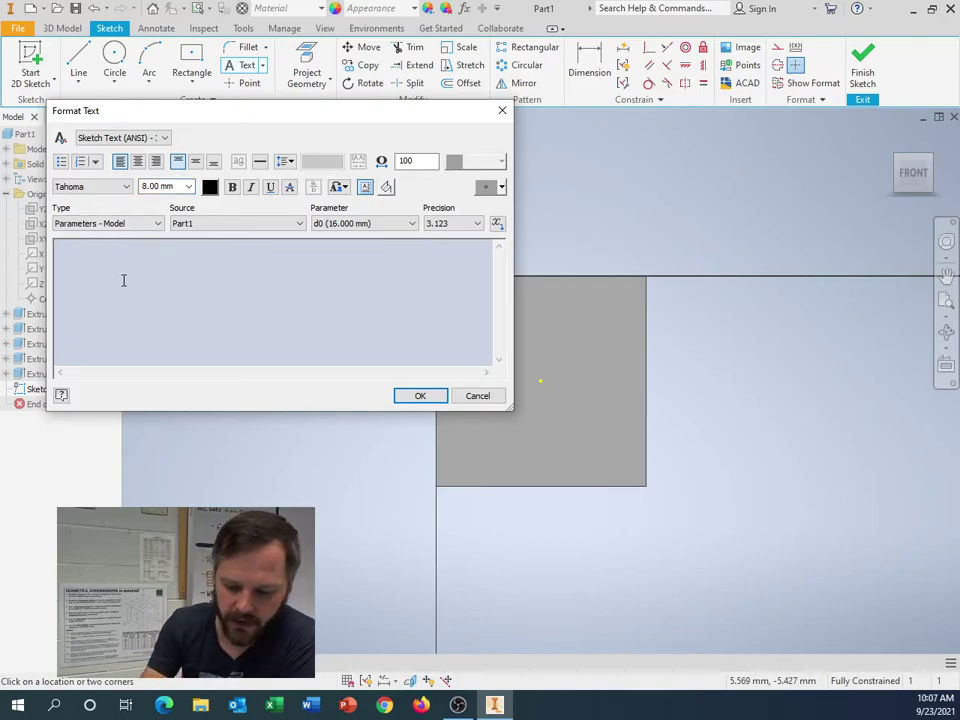
text(5)
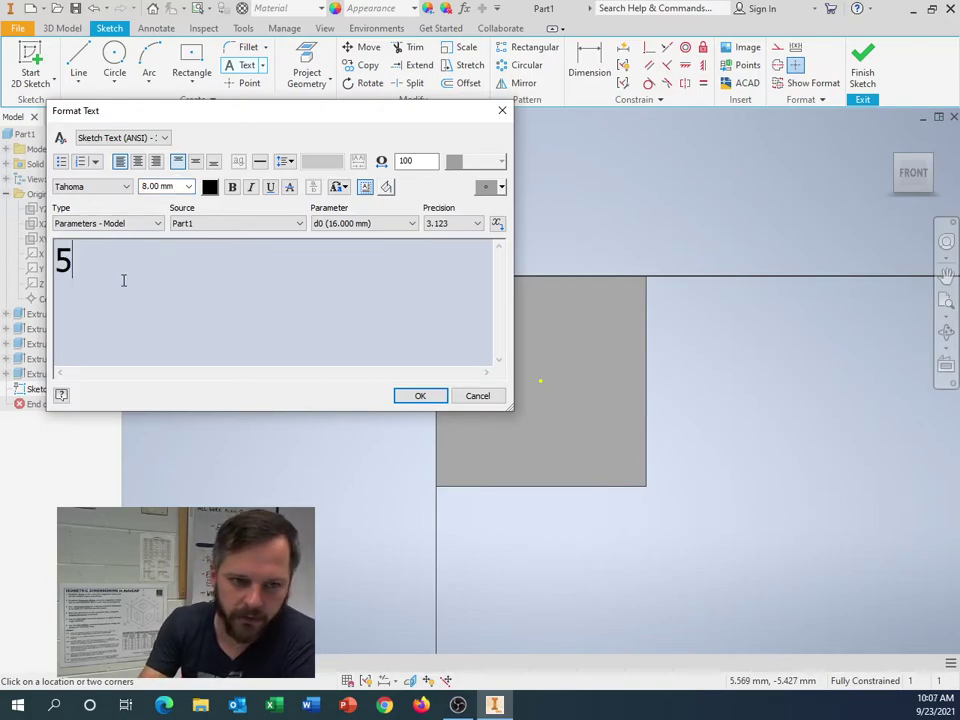
click(420, 398)
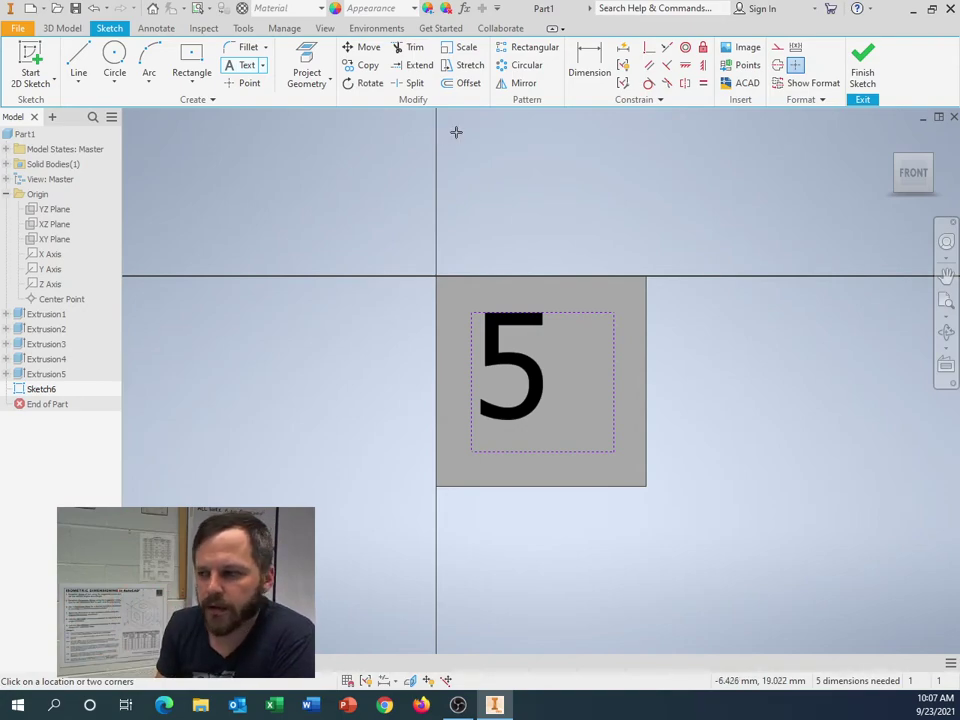
Make initial attempts to move the 5 text, cancelling them to start over
click(368, 50)
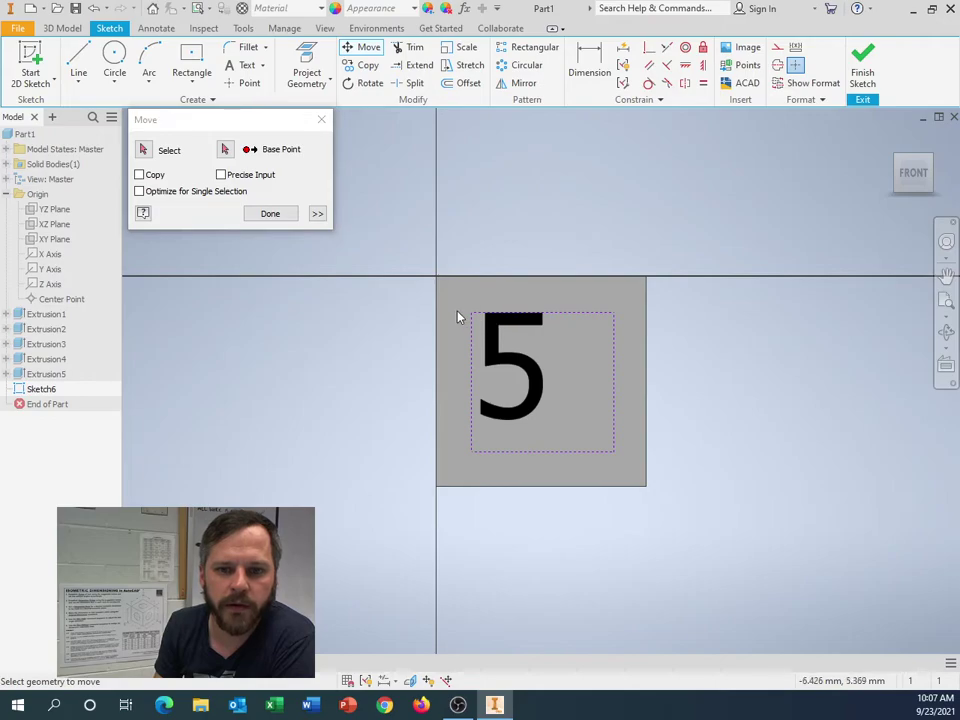
click(227, 152)
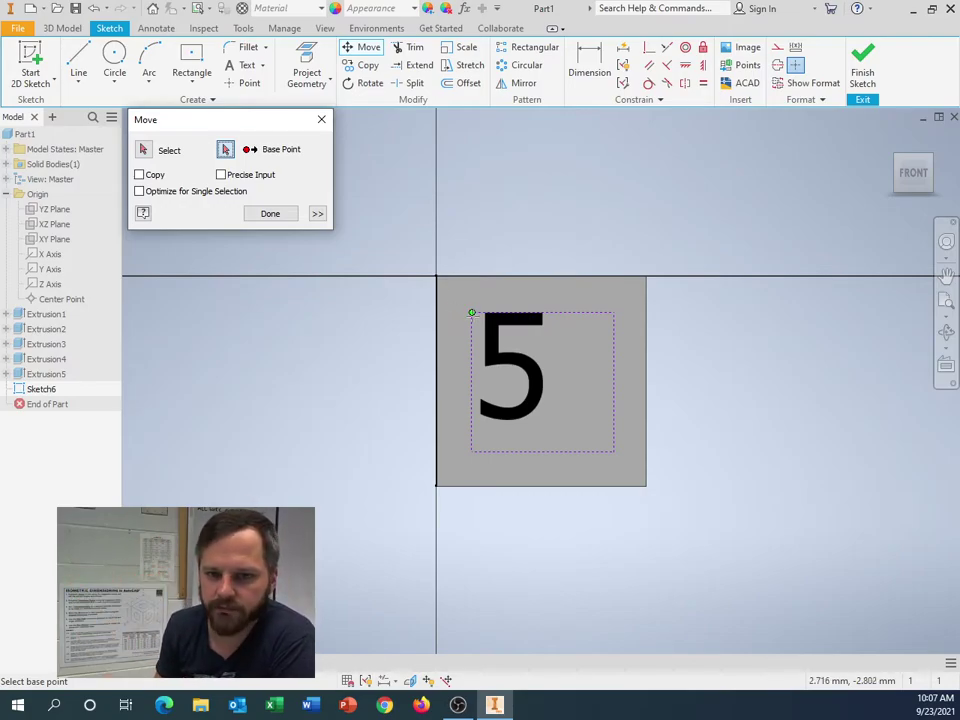
click(471, 312)
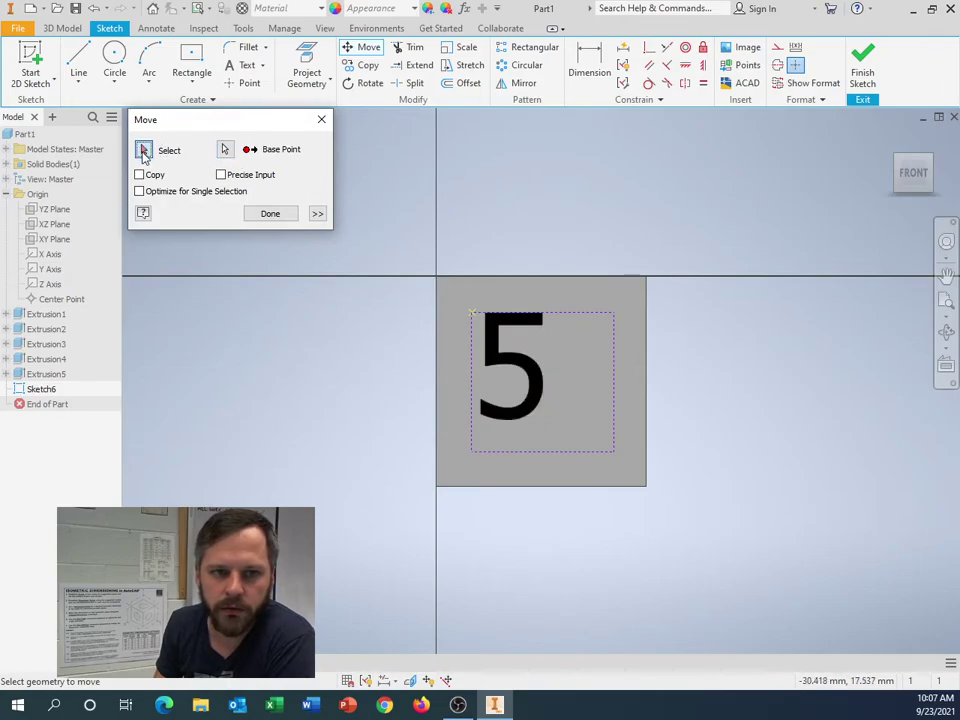
click(270, 213)
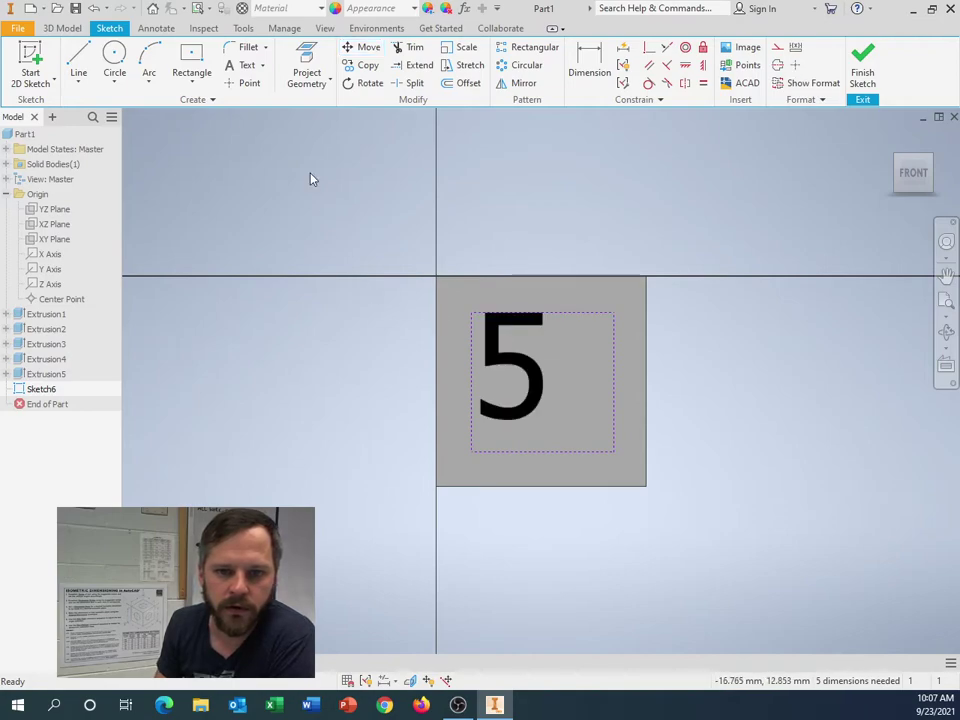
click(360, 47)
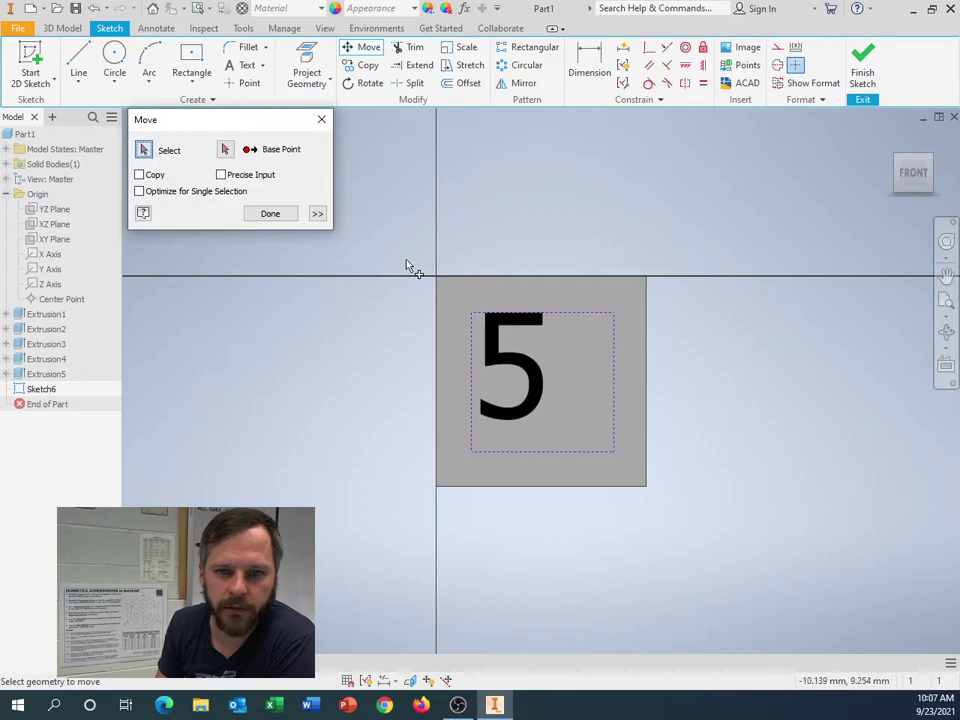
drag(406, 266, 831, 585)
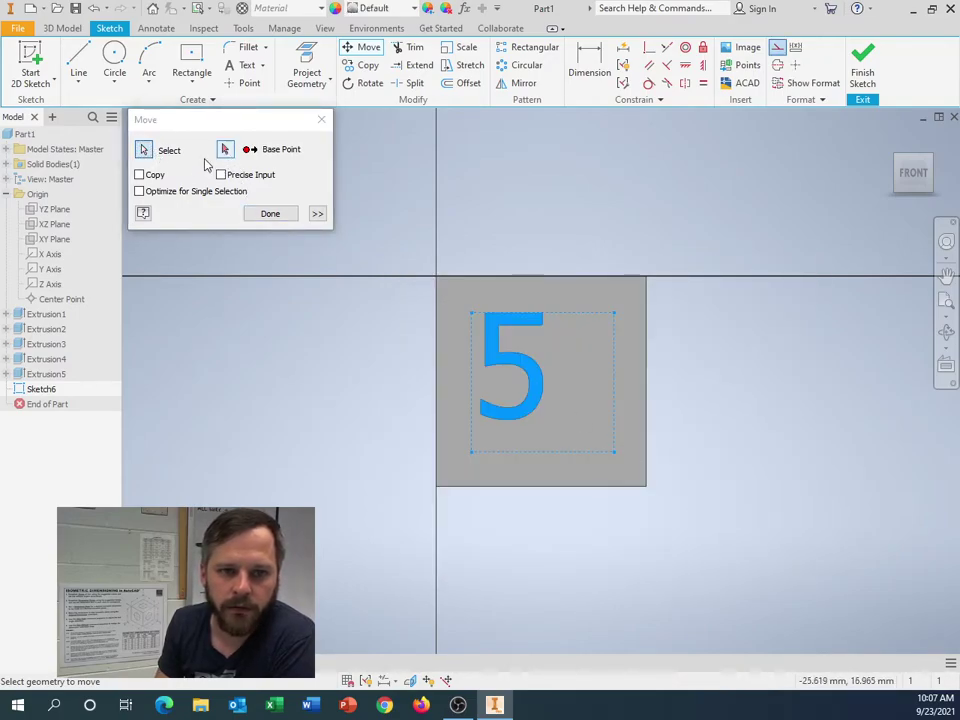
click(294, 213)
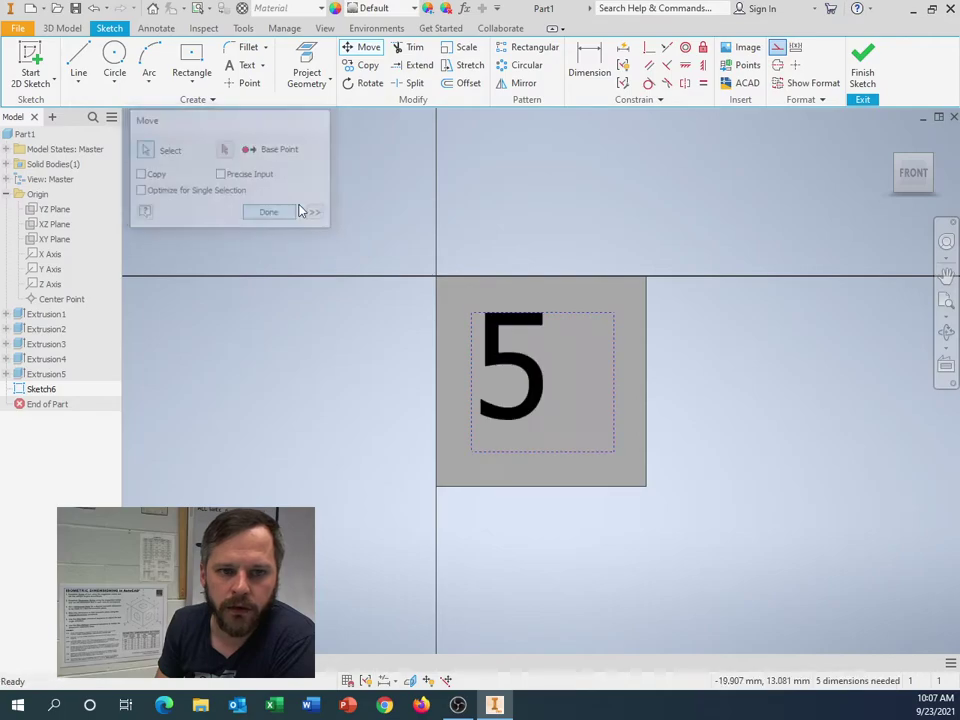
Move the 5 from its top-left corner lower and right, centring it on the face
click(364, 48)
mouse_move(377, 223)
mouse_down()
mouse_move(499, 328)
mouse_move(845, 564)
mouse_up()
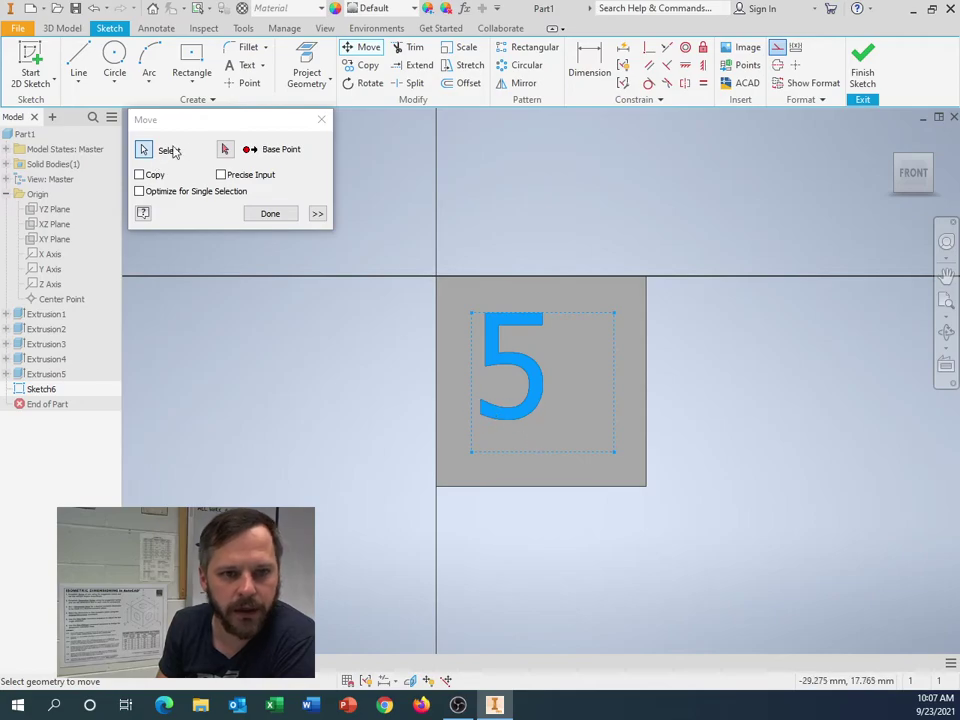
click(225, 150)
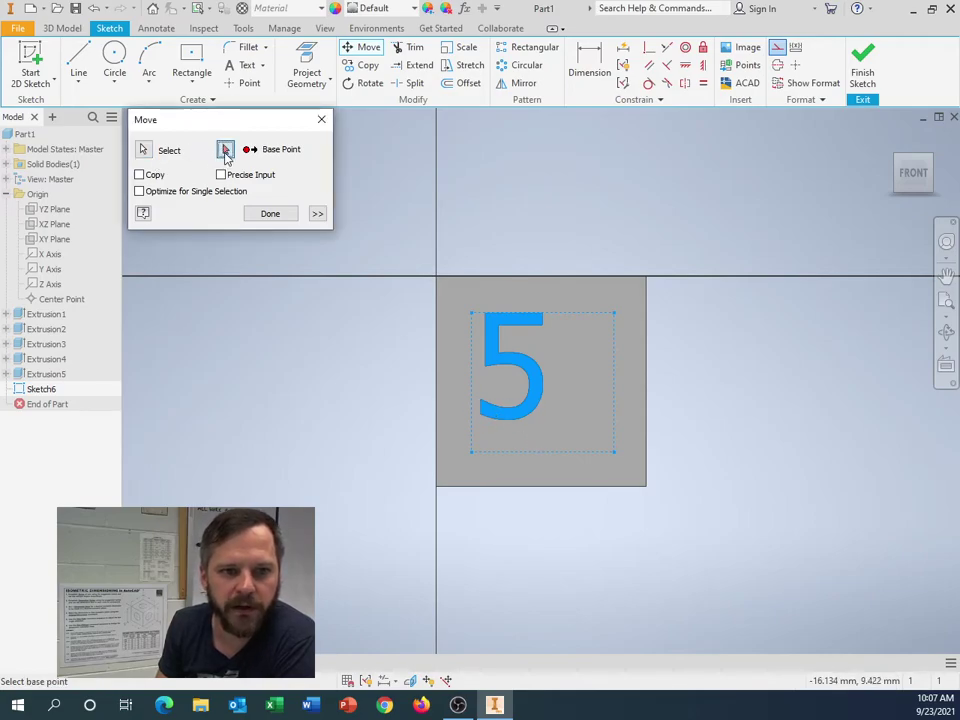
click(471, 313)
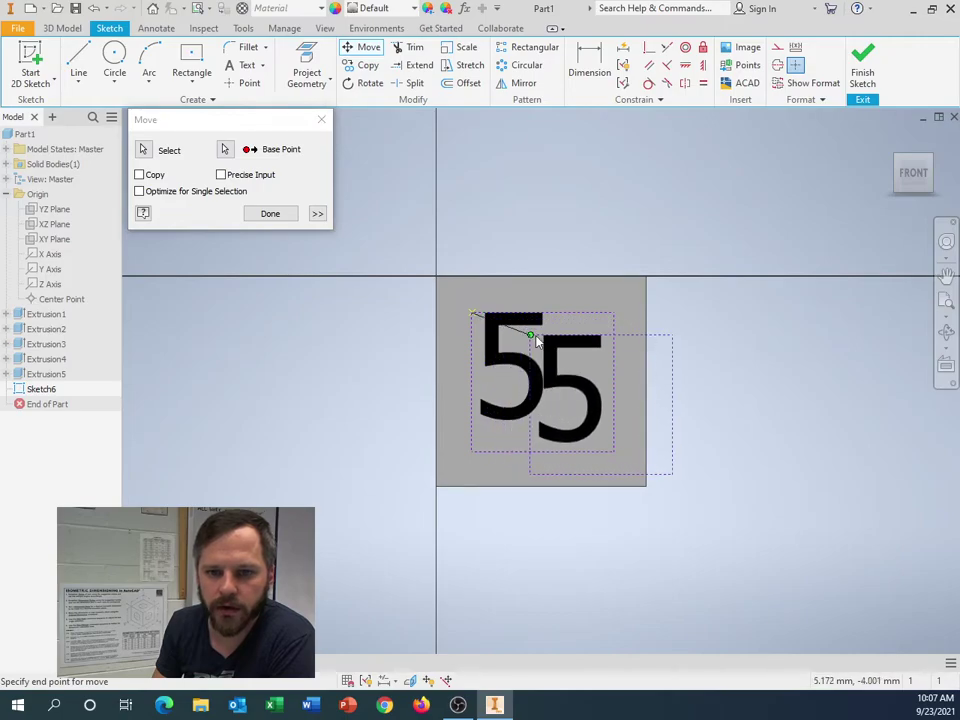
click(498, 322)
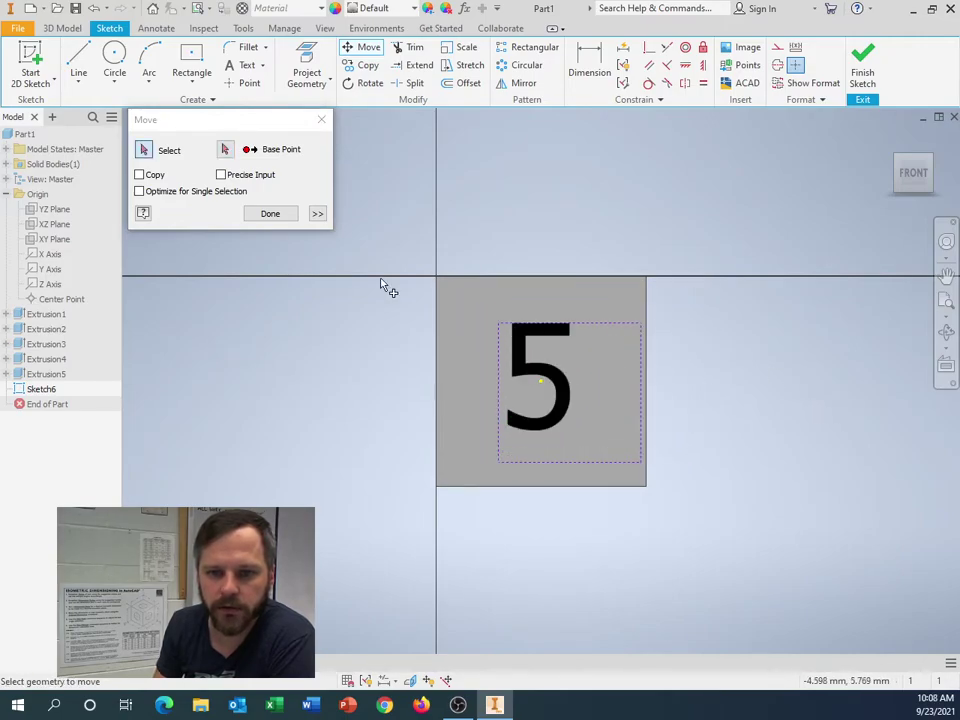
click(270, 213)
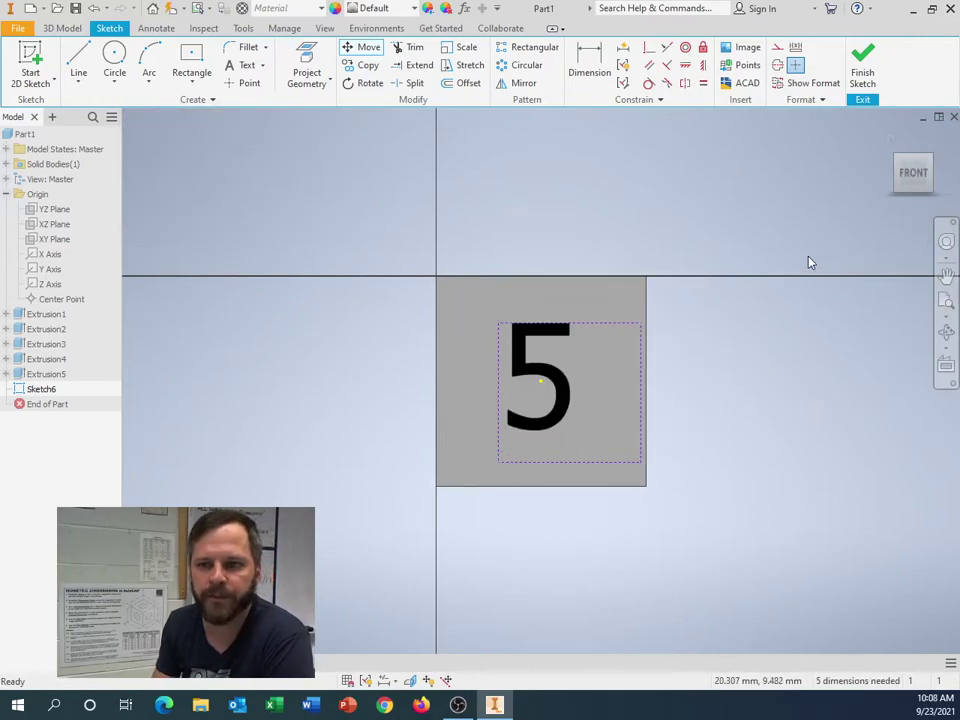
Finish the sketch and pick the 5 as the extrusion profile
click(866, 70)
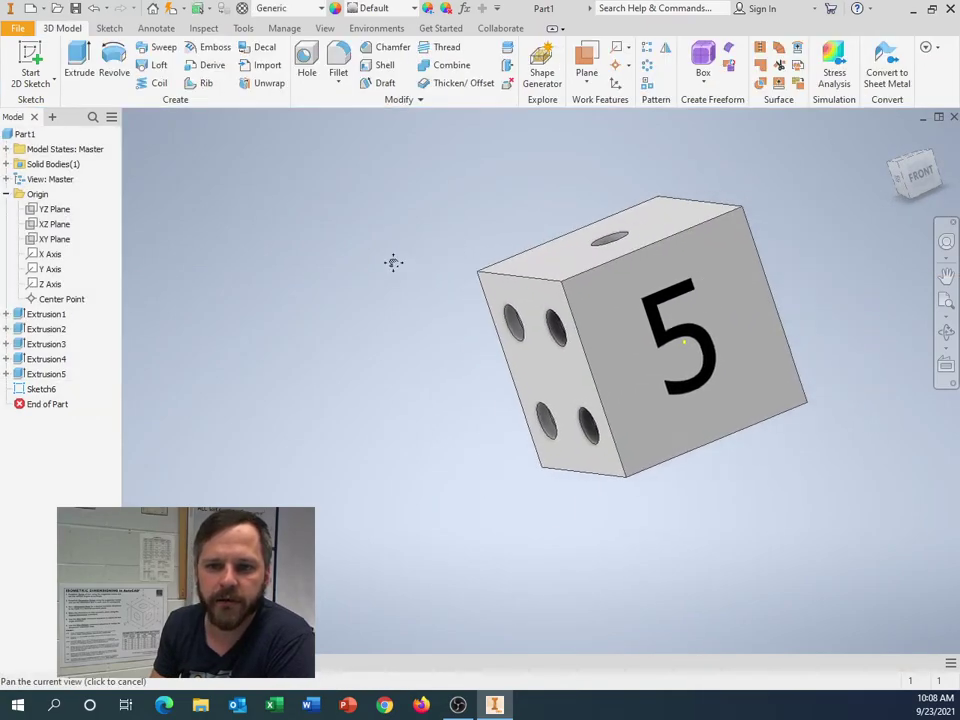
middle_drag(393, 262, 312, 273)
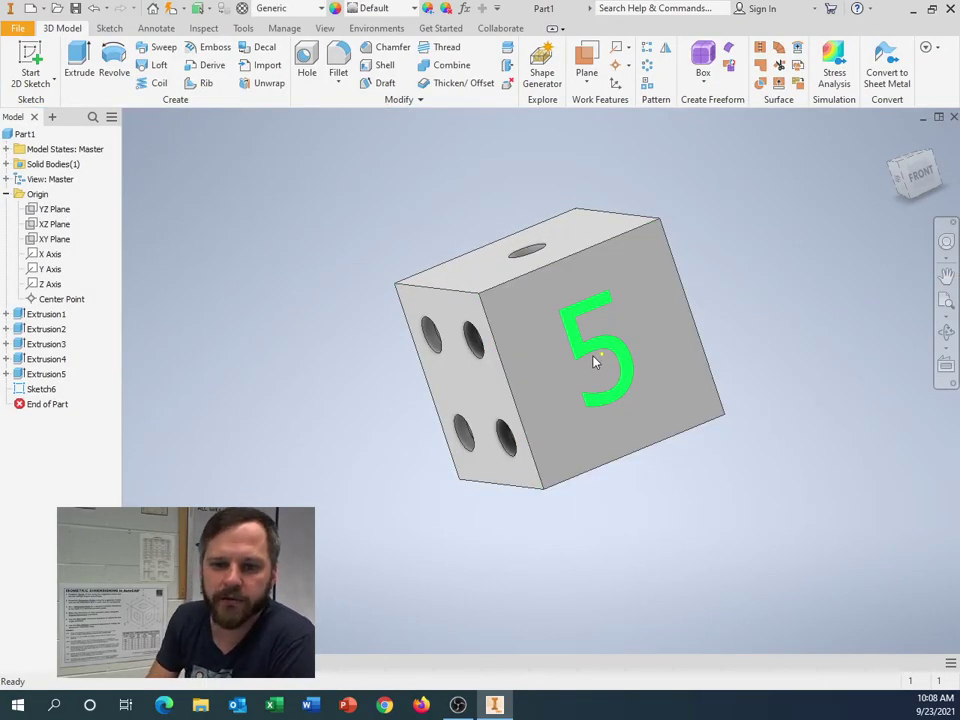
click(79, 60)
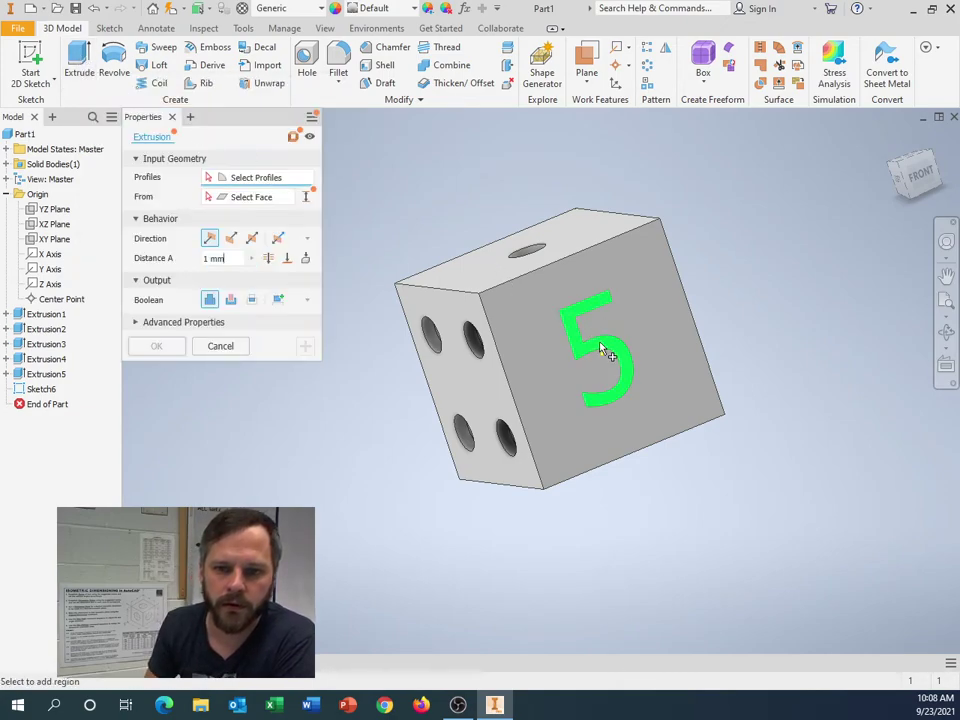
click(606, 366)
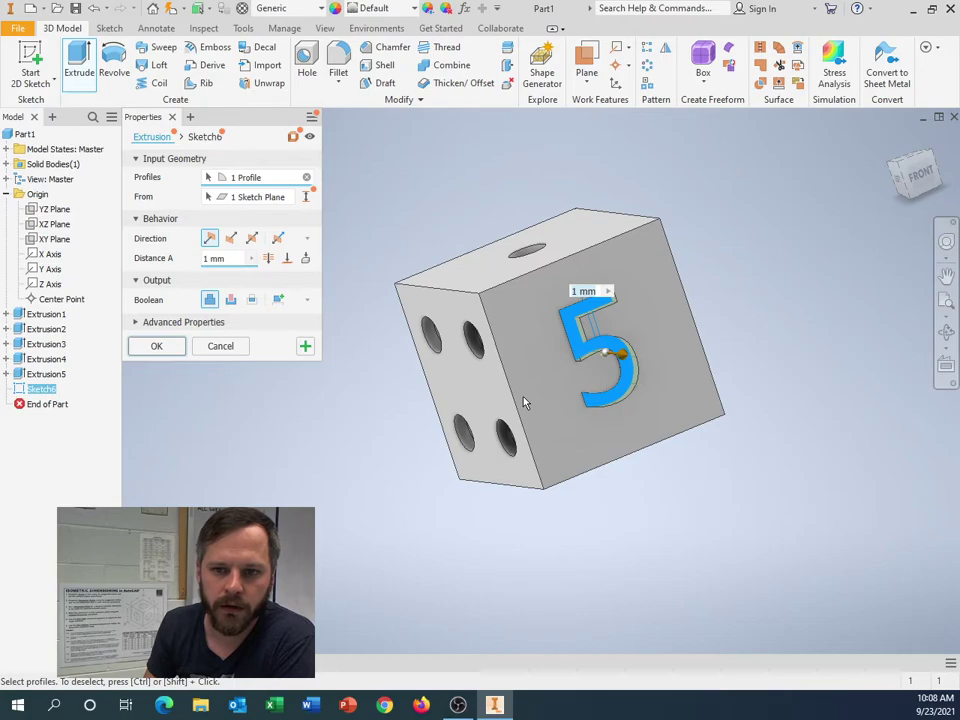
middle_drag(523, 398, 673, 358)
Cut the 5 into the die face 1 mm deep with reversed direction
drag(671, 358, 785, 355)
click(231, 239)
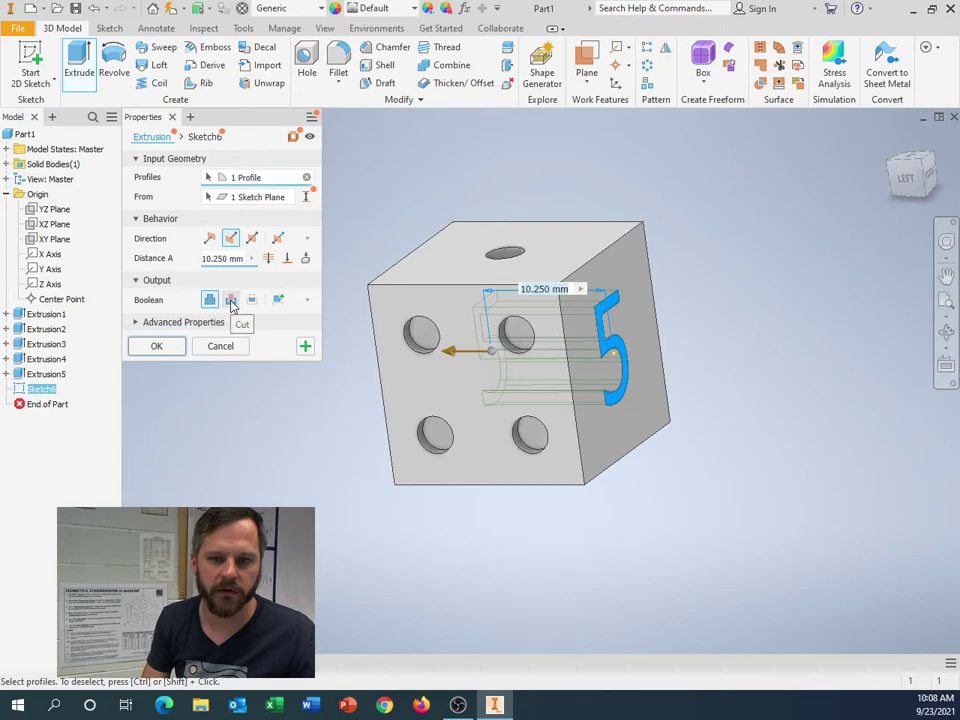
click(231, 300)
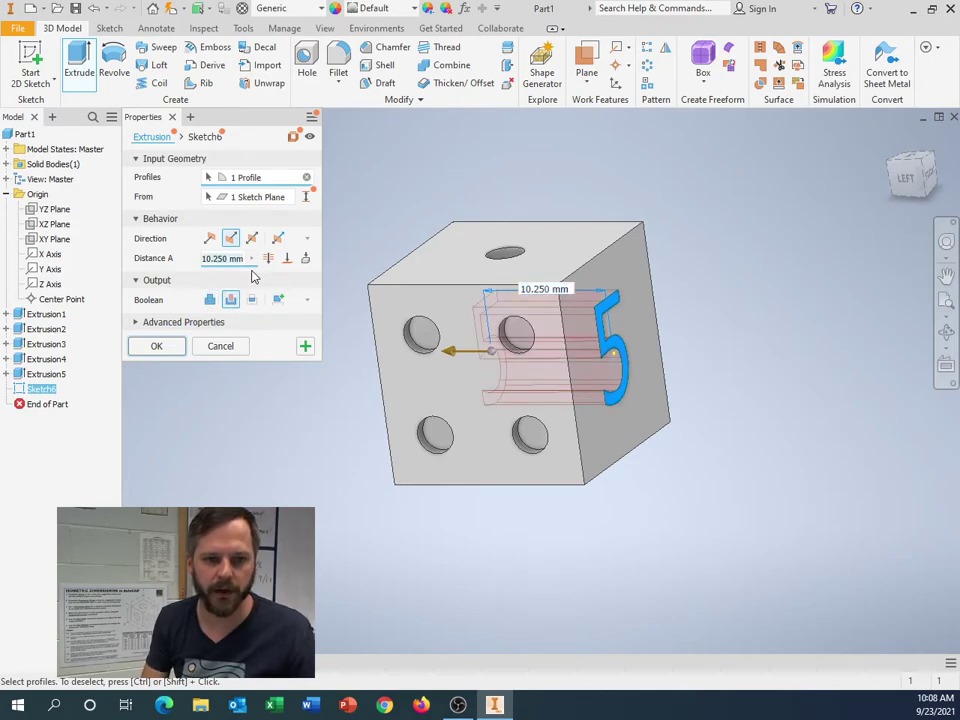
text(1)
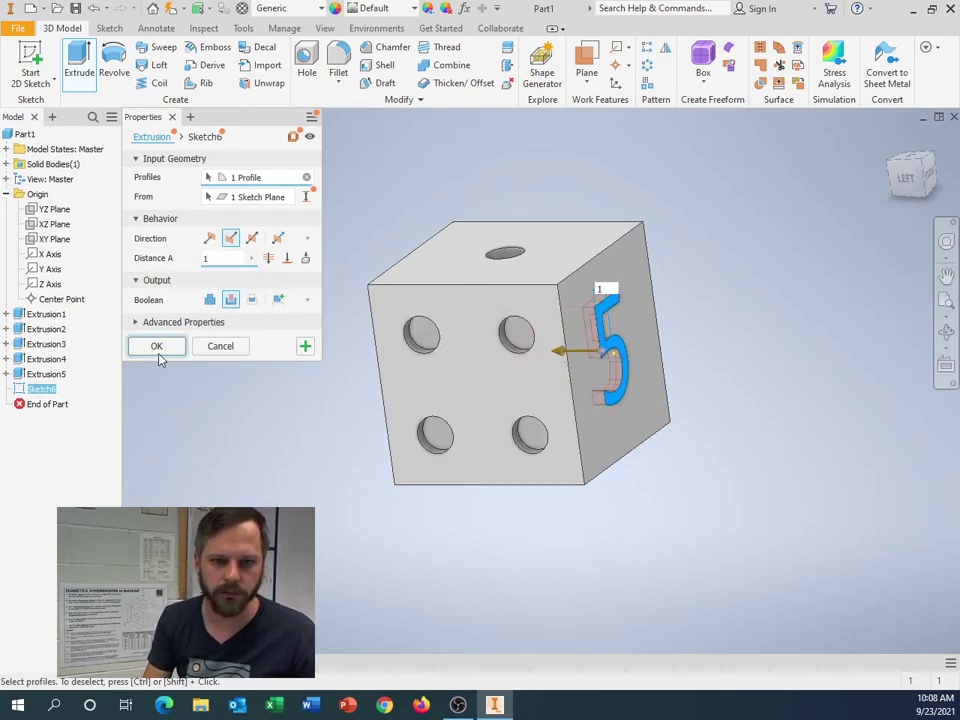
click(156, 347)
shift+middle_drag(812, 309, 475, 275)
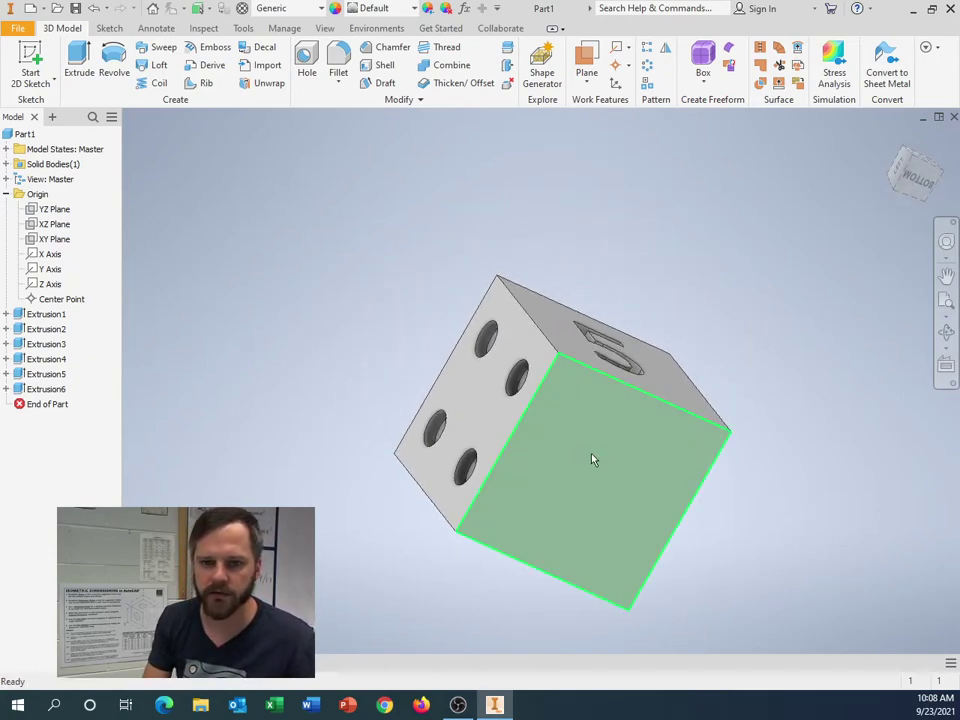
Sketch on the bottom face and write 'six' in 5 mm Vladimir Script
click(31, 60)
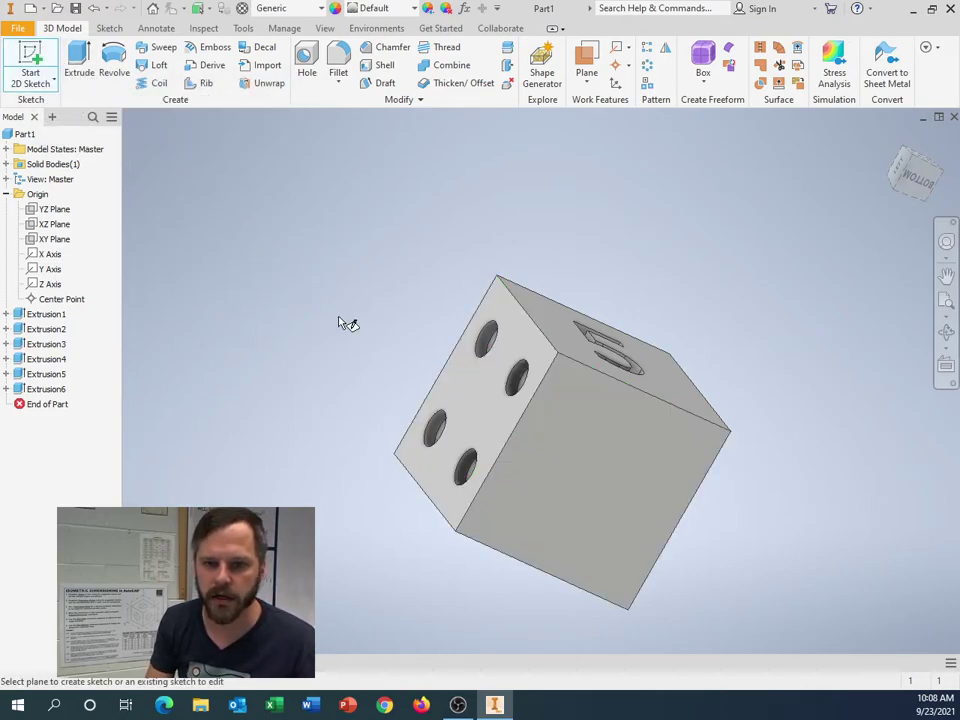
click(584, 471)
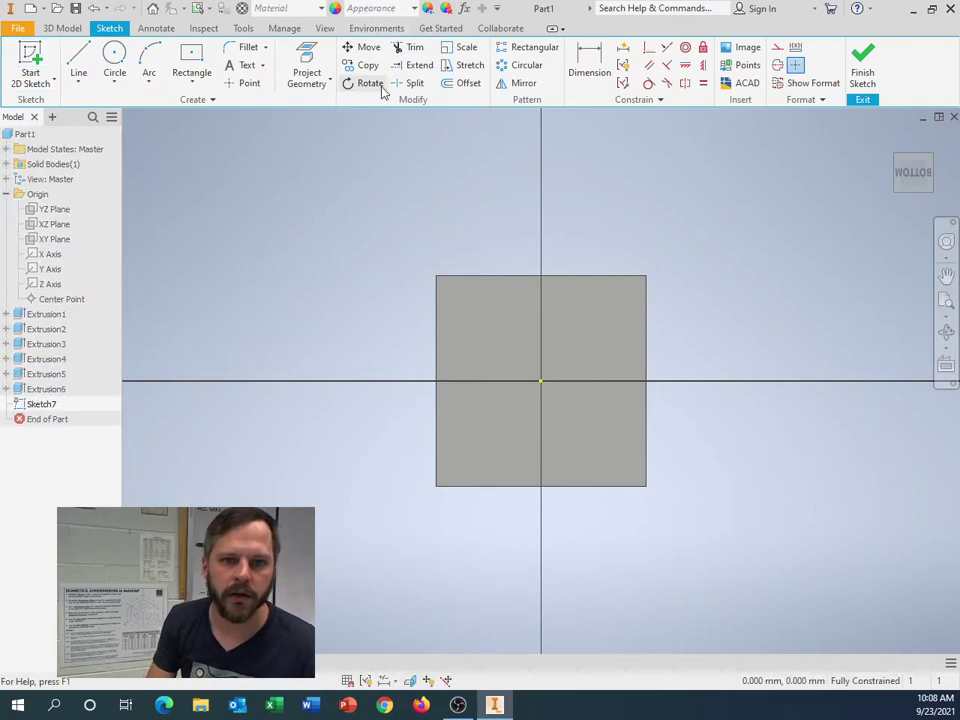
click(244, 68)
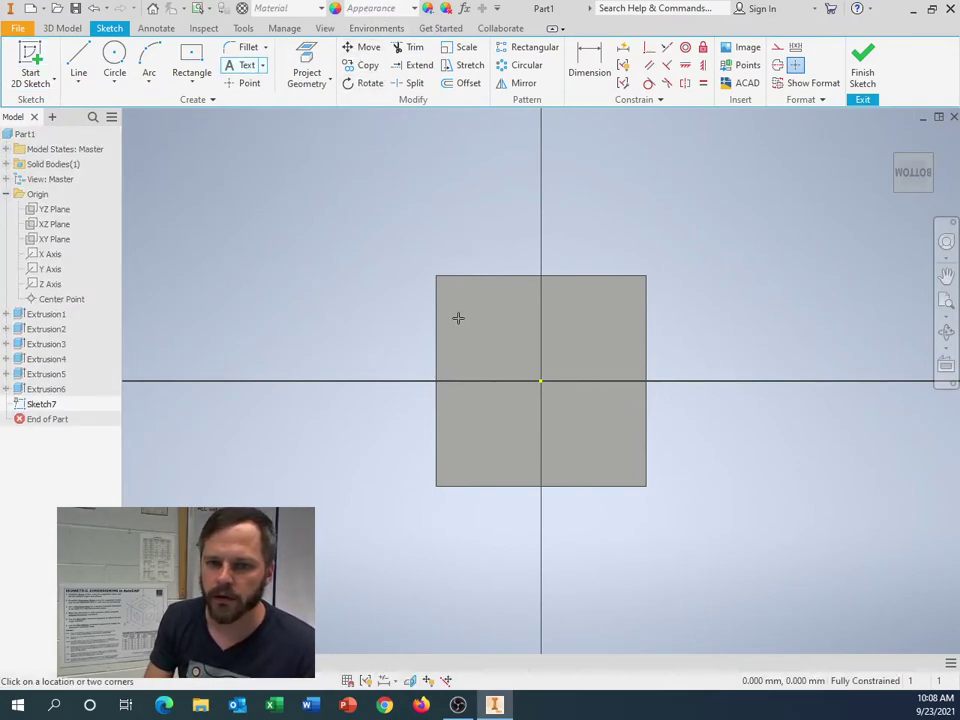
drag(454, 317, 627, 447)
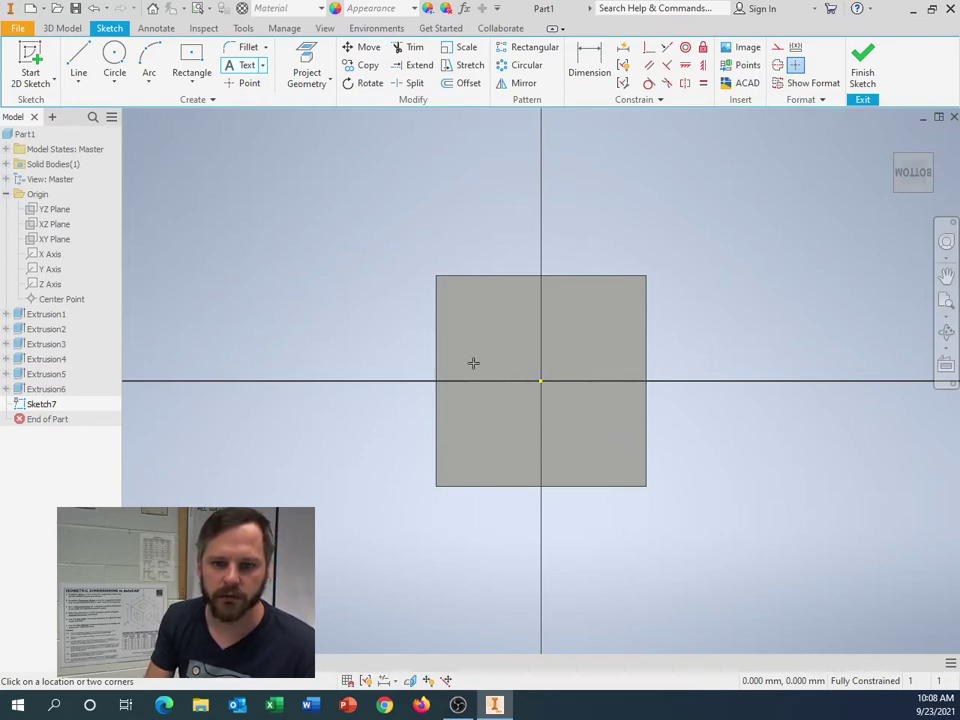
click(184, 189)
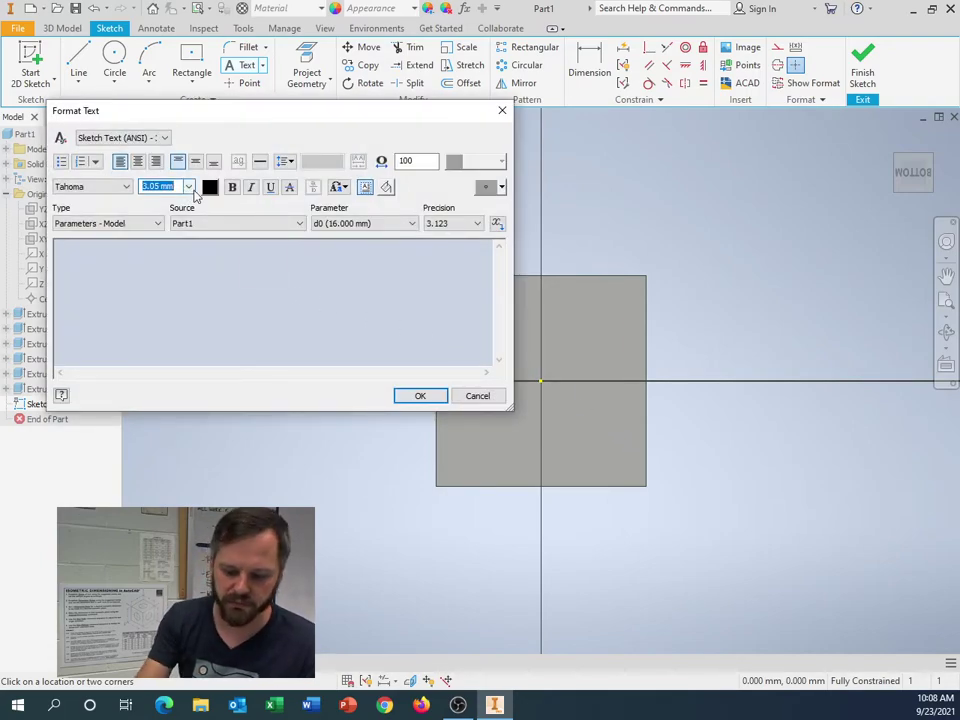
text(5)
click(126, 186)
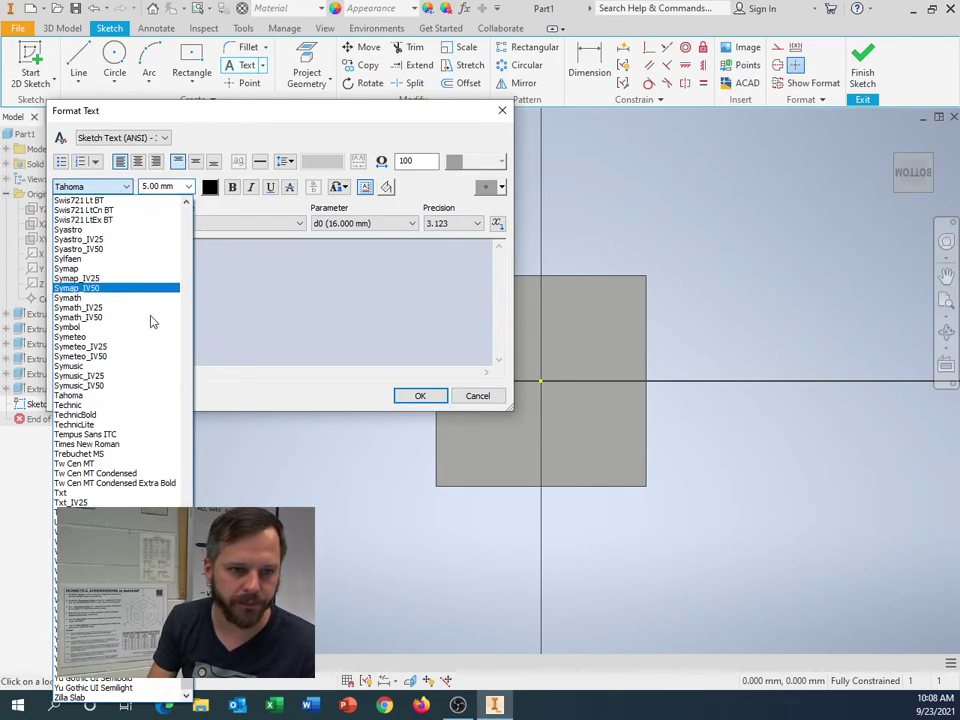
click(110, 570)
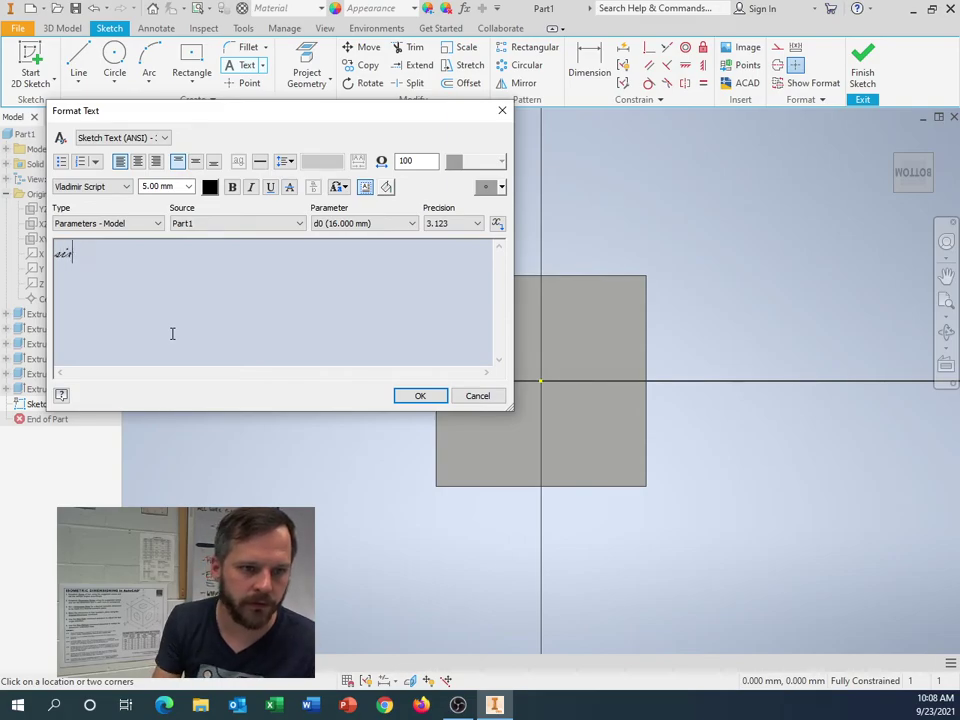
click(420, 396)
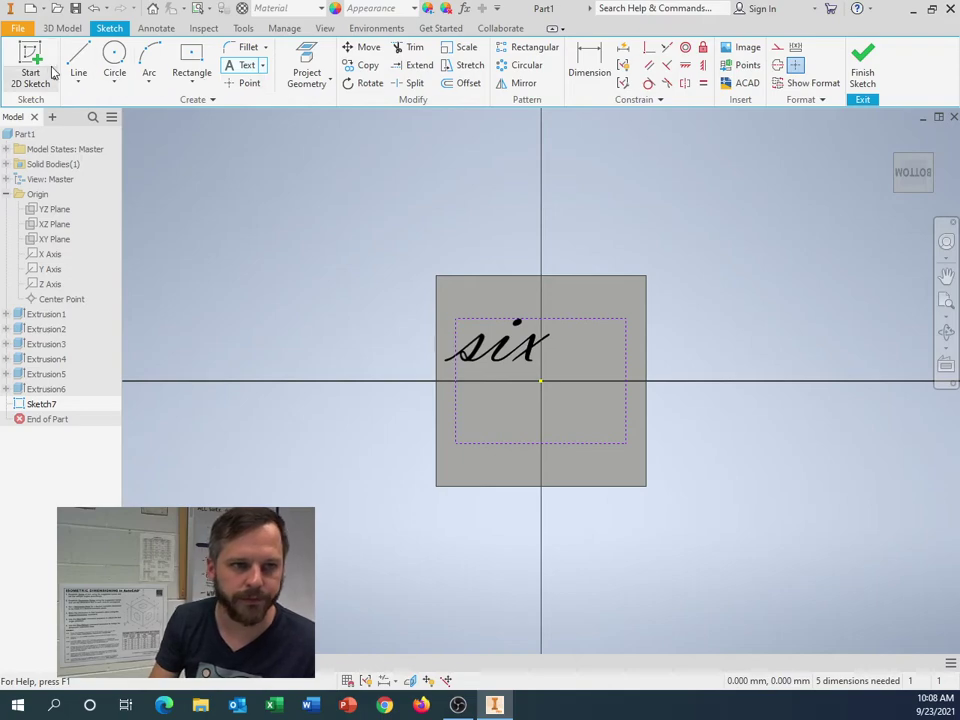
Move the six text from its corner down and right toward the face centre
click(363, 48)
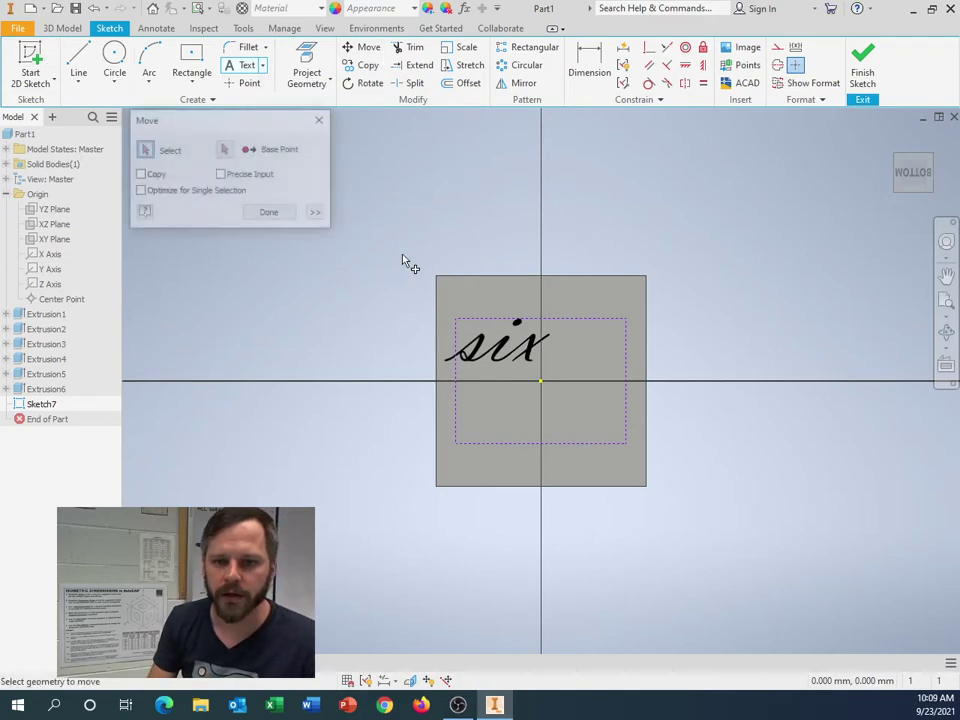
drag(372, 266, 786, 600)
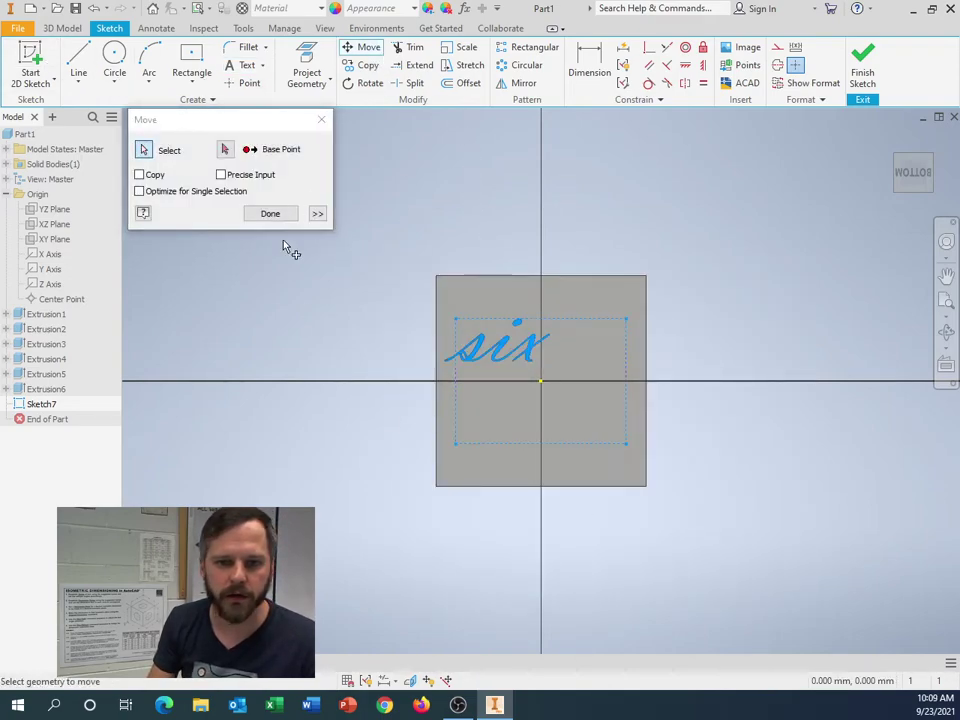
click(225, 149)
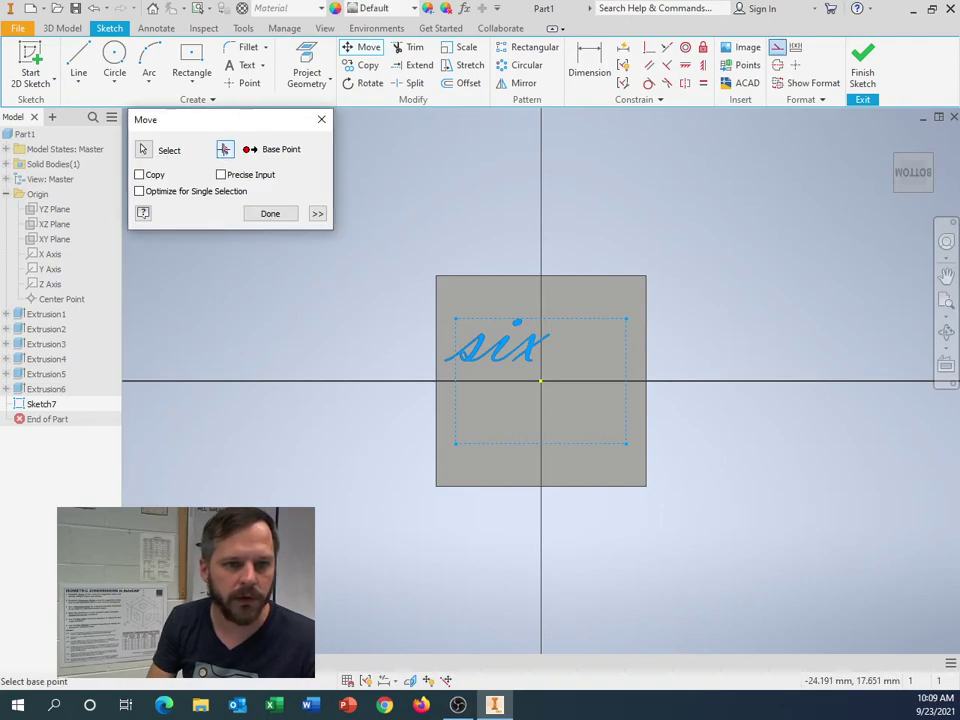
click(455, 318)
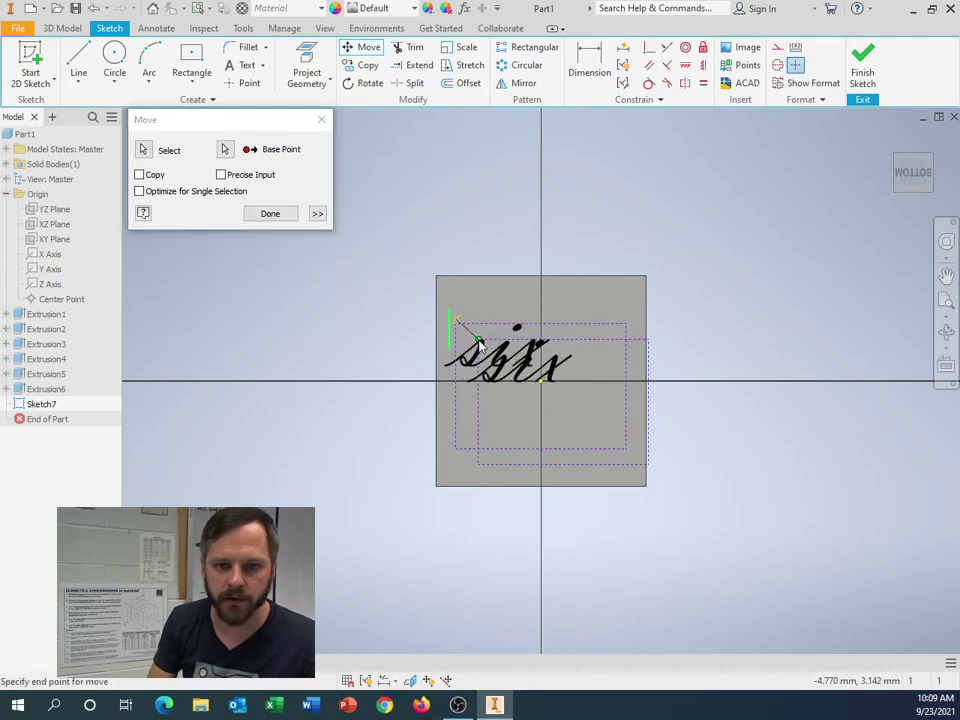
click(489, 358)
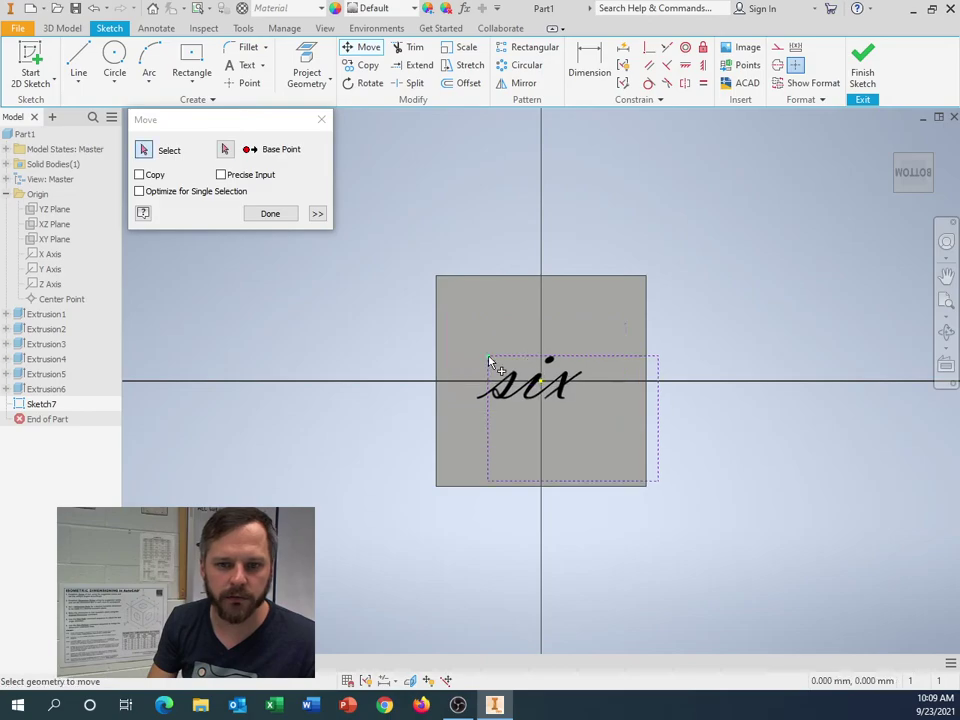
click(274, 215)
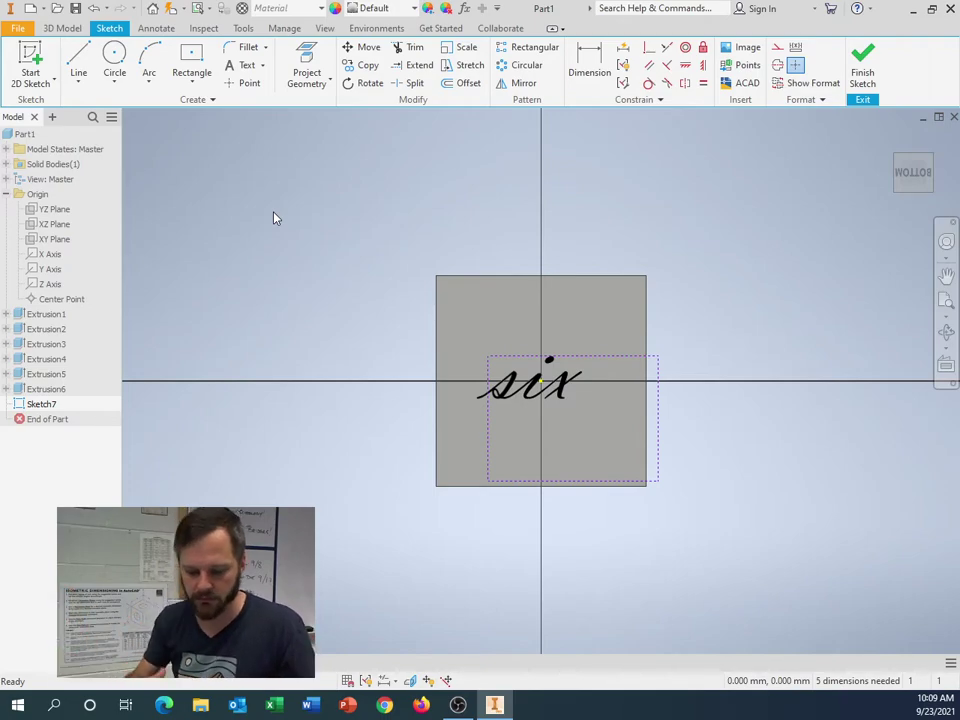
Finish the sketch and extrude the six text 1 mm, which fails with an error
click(865, 70)
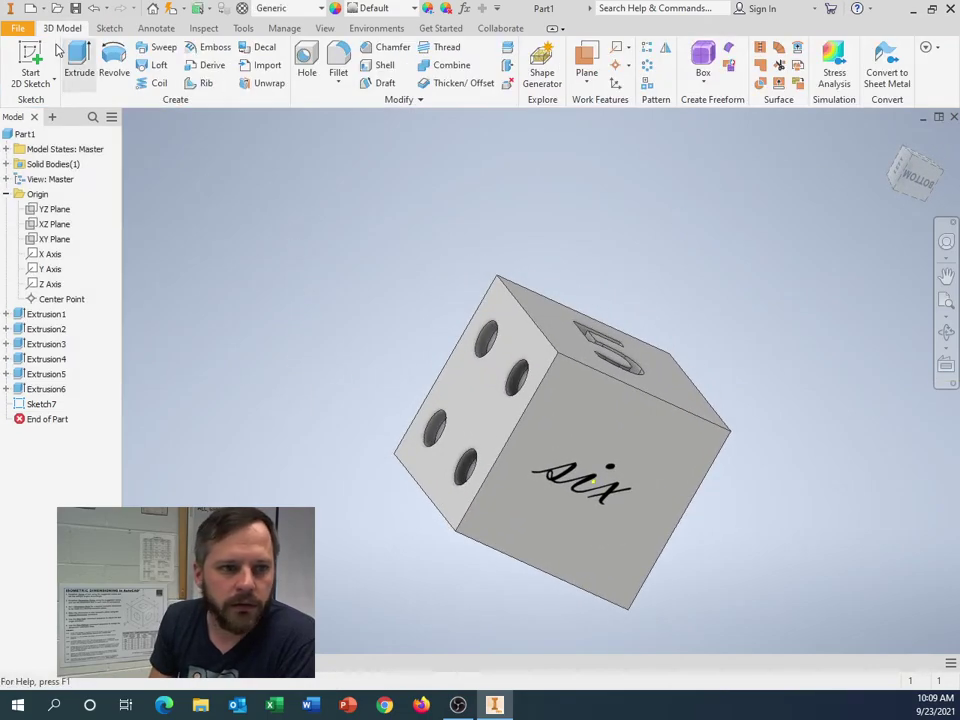
click(79, 64)
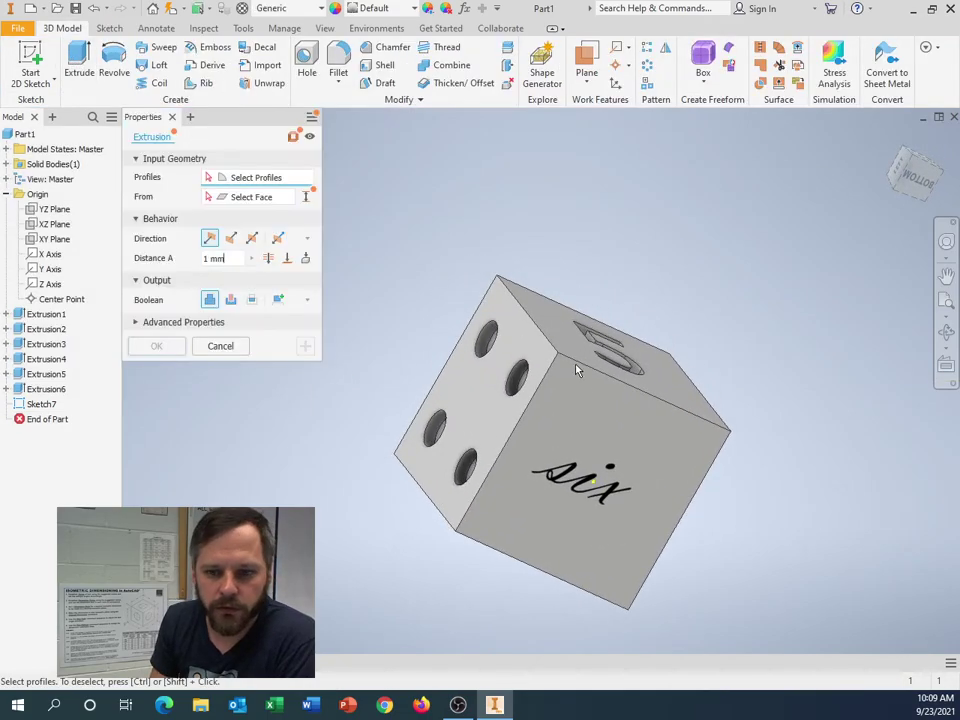
click(617, 500)
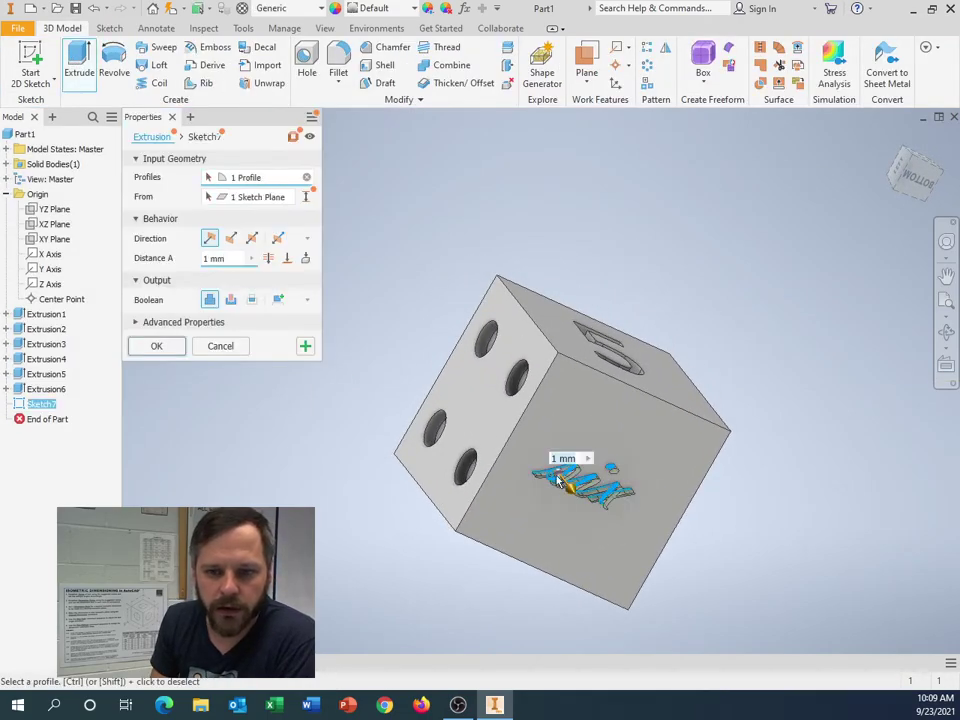
click(160, 348)
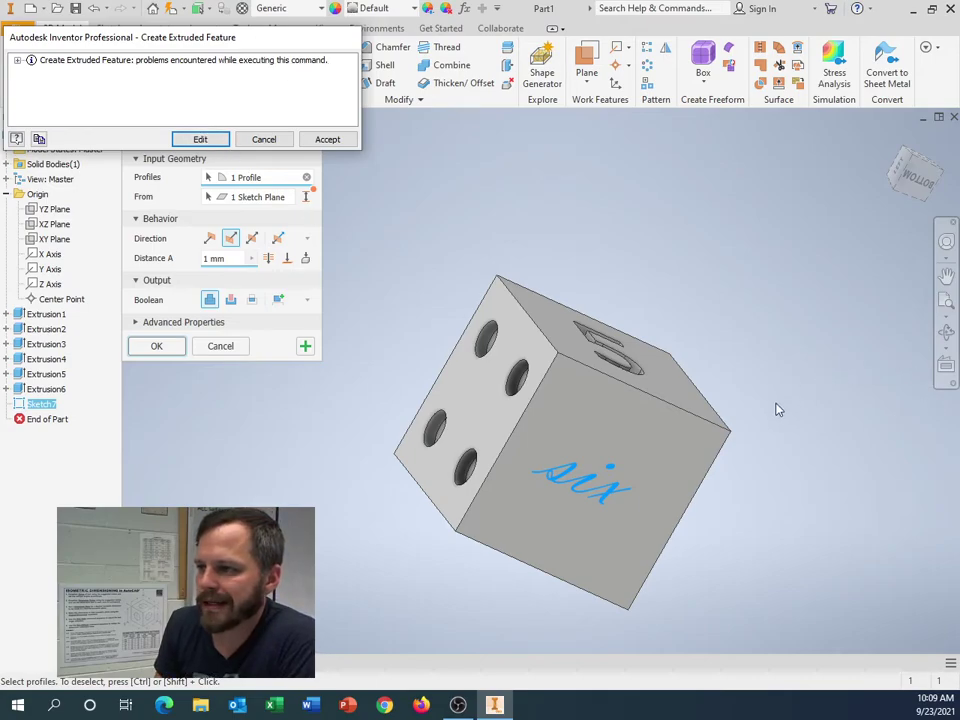
Expand the error details to find the failed feature, then return to edit the extrusion
click(18, 61)
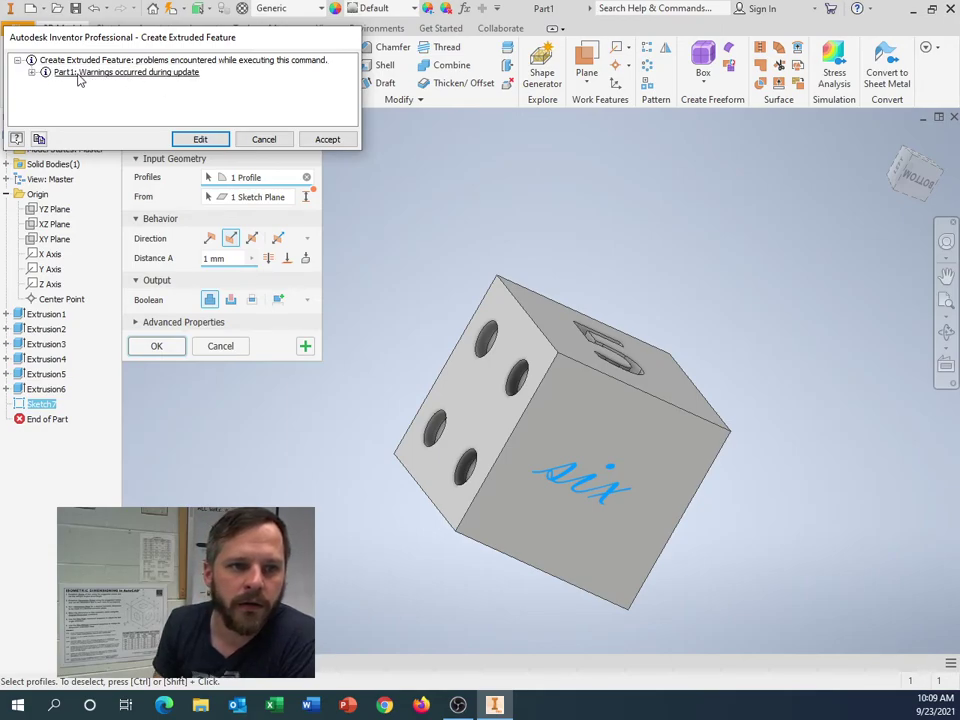
click(32, 73)
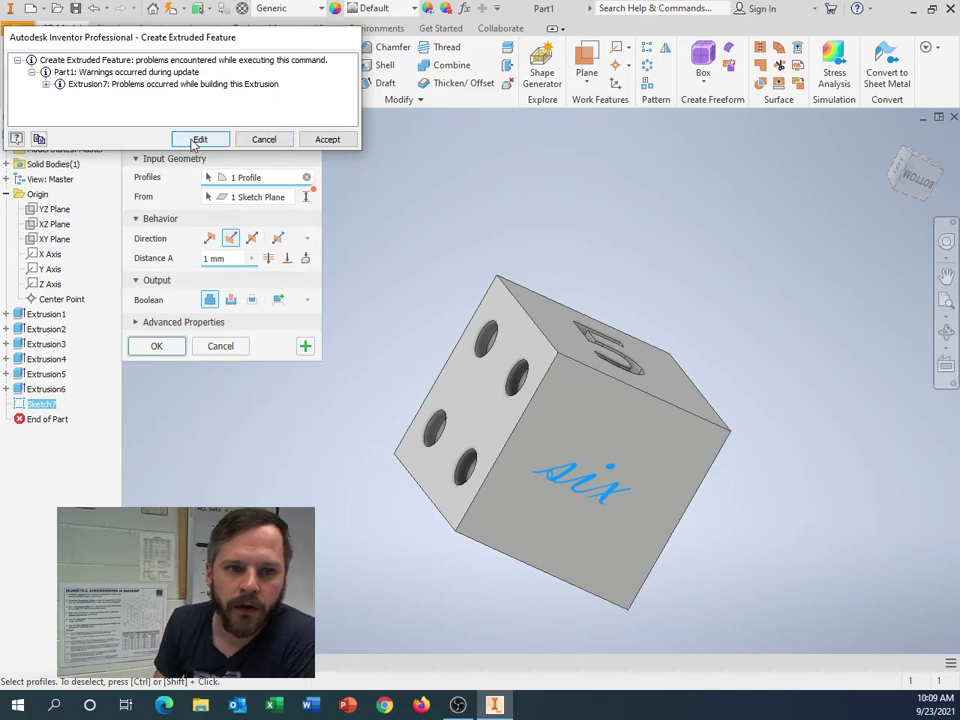
click(200, 140)
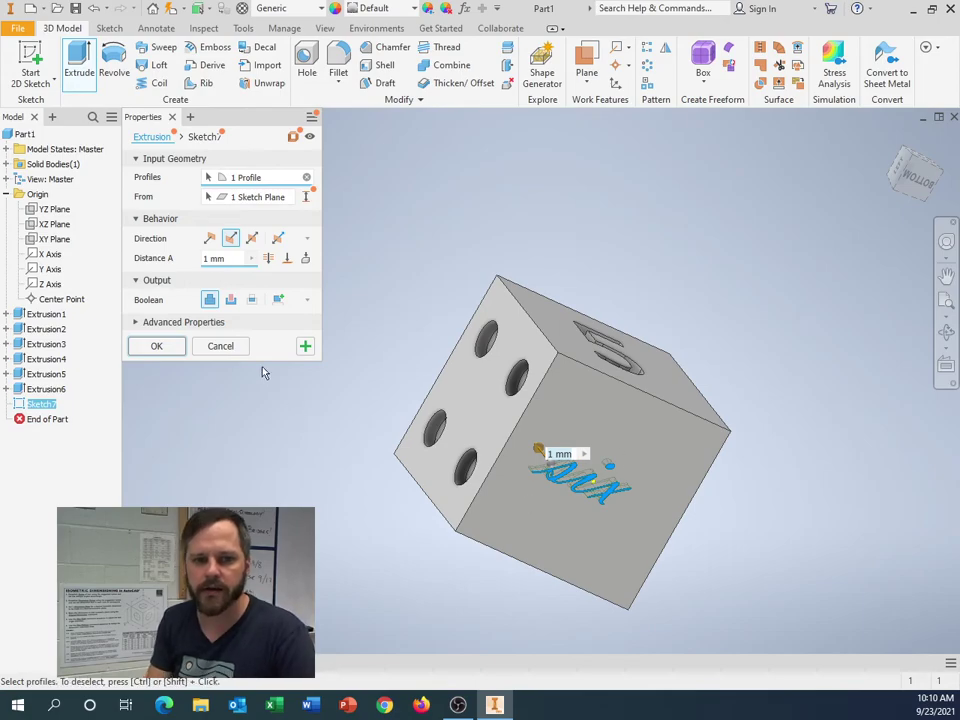
Change the six extrusion to Cut, apply it, and inspect the engraved die
click(230, 300)
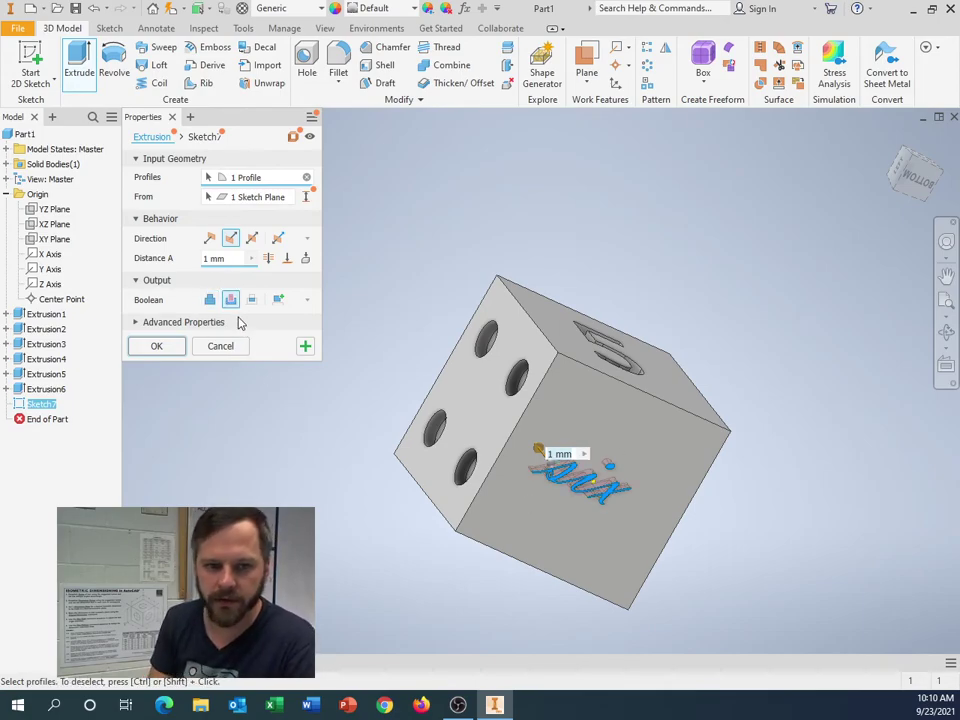
click(152, 345)
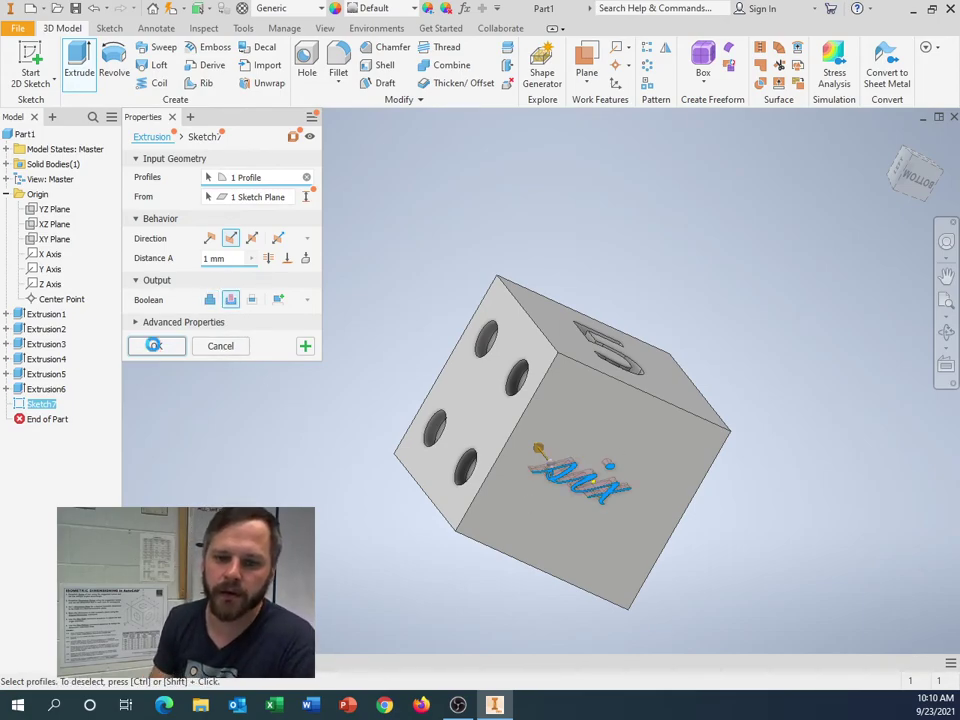
shift+middle_drag(793, 563, 836, 572)
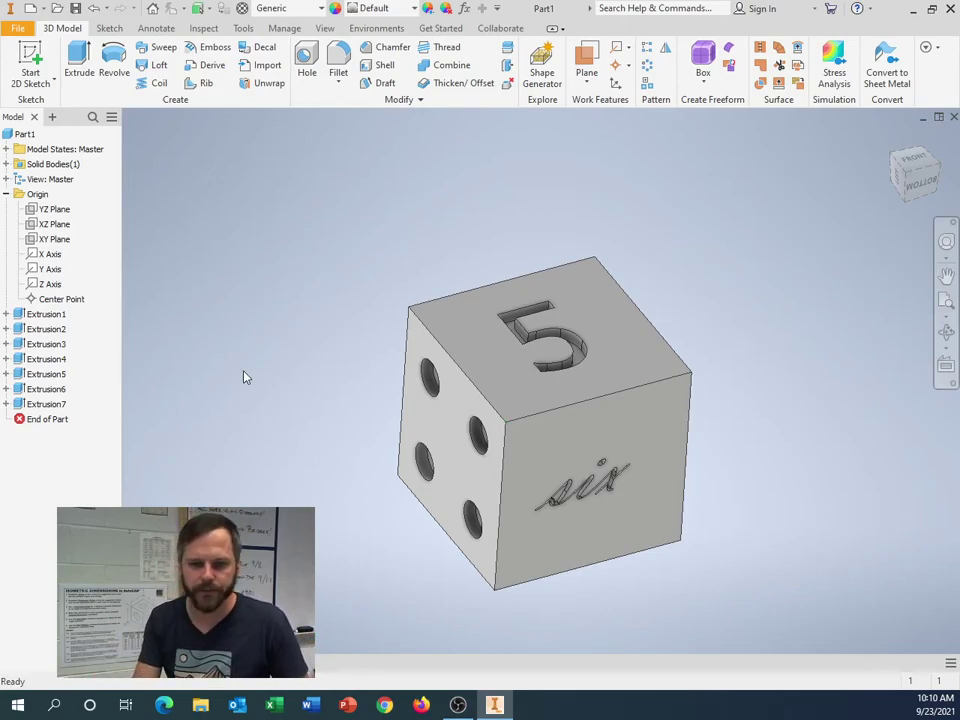
shift+middle_drag(733, 328, 879, 293)
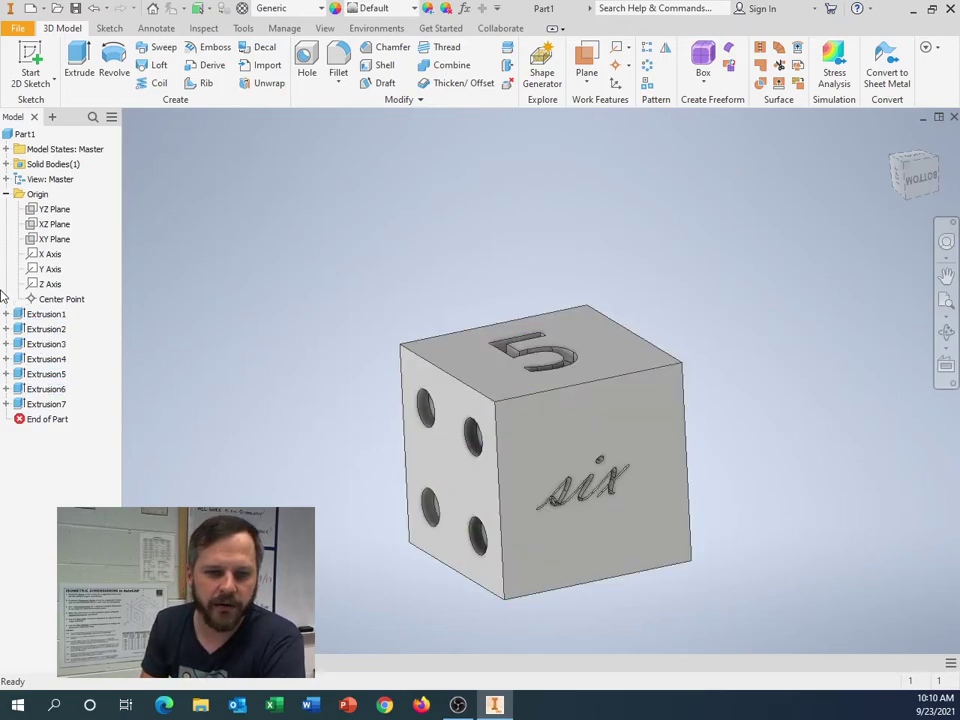
Expand Extrusion1, Extrusion2 and Extrusion7 in the browser to reveal their sketches
click(6, 315)
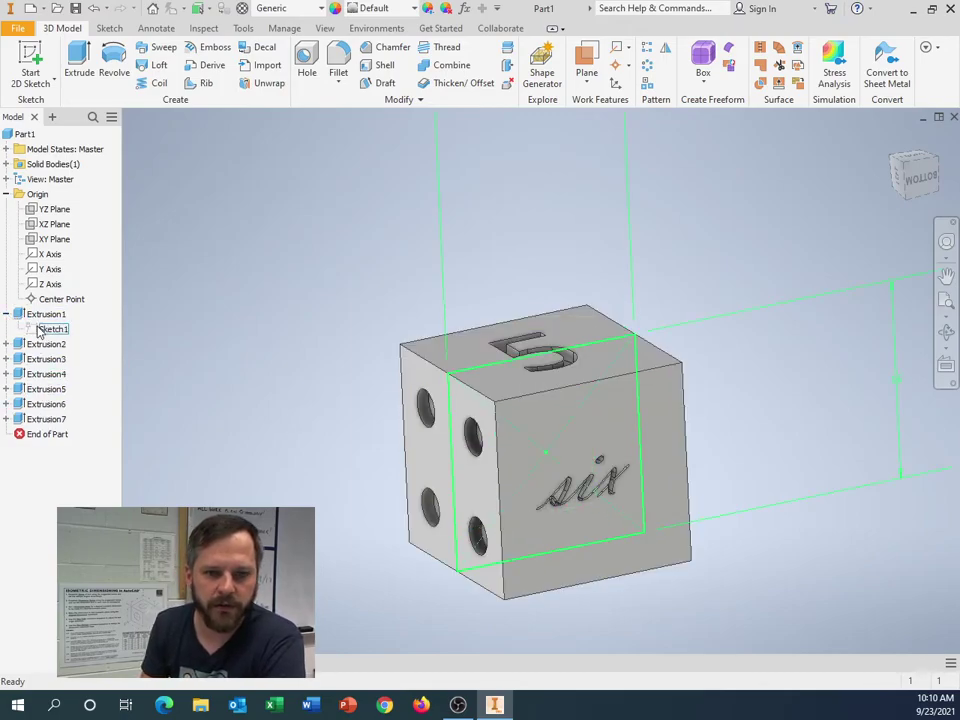
click(6, 344)
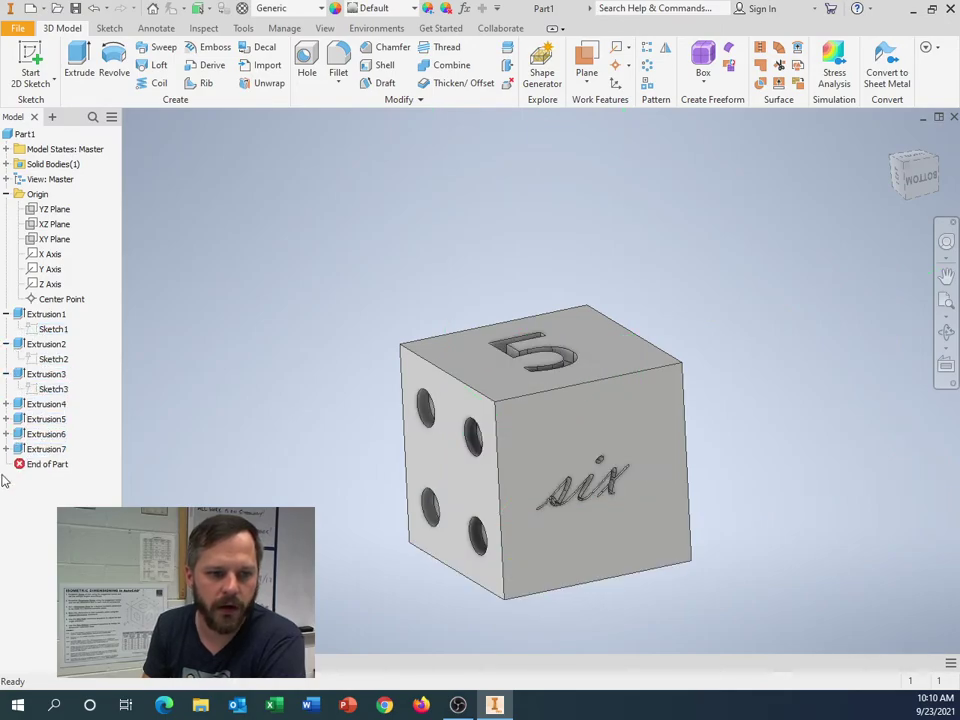
click(7, 449)
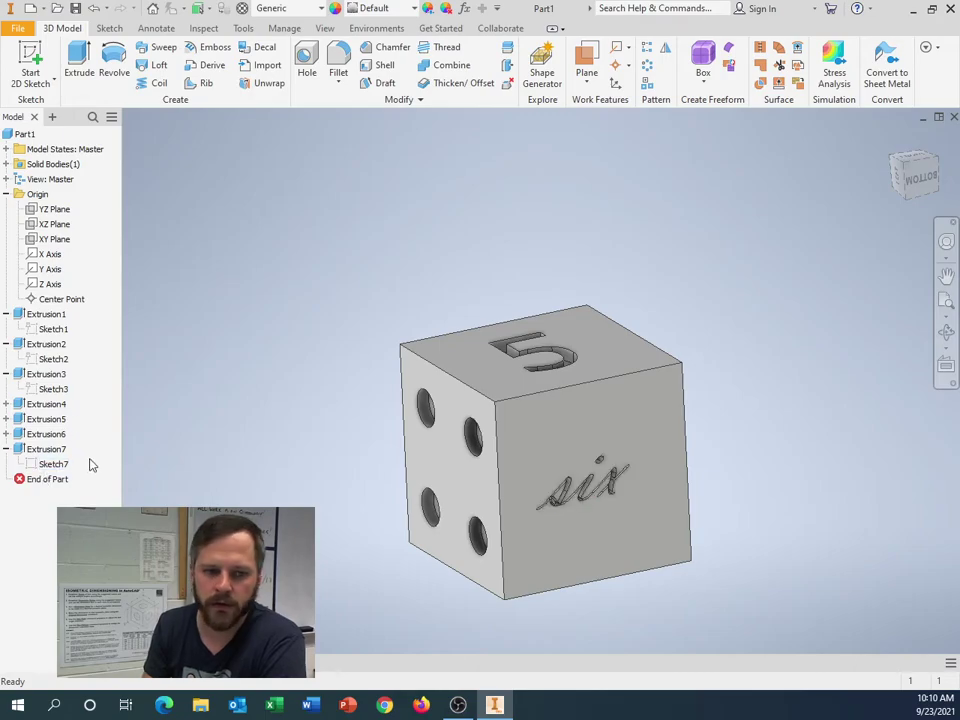
Open Sketch7 for editing and delete the six text
double_click(54, 464)
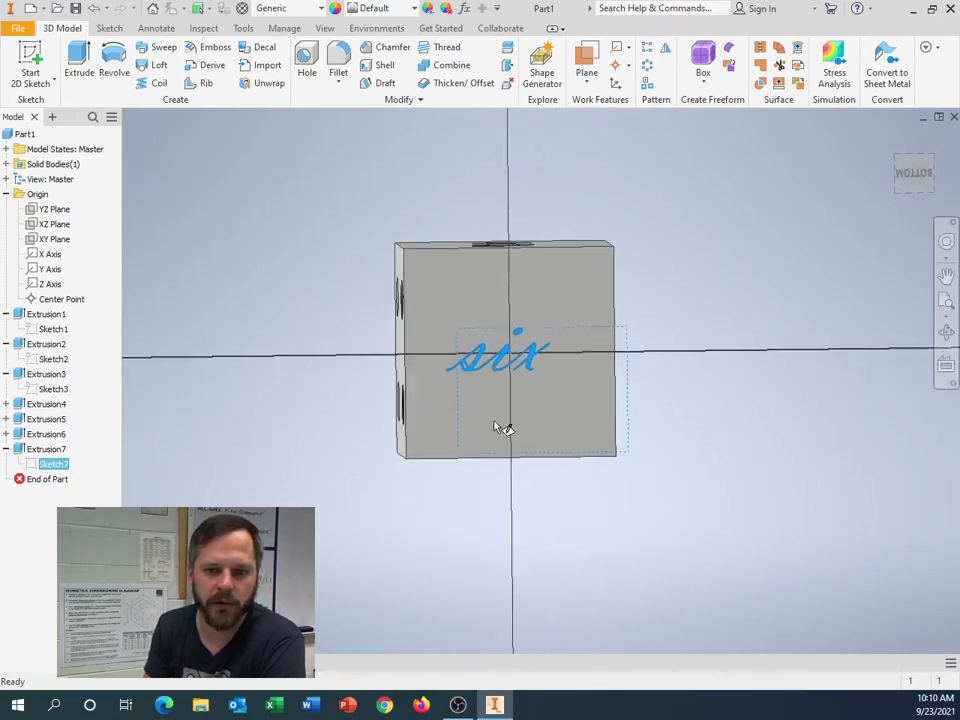
drag(341, 266, 731, 501)
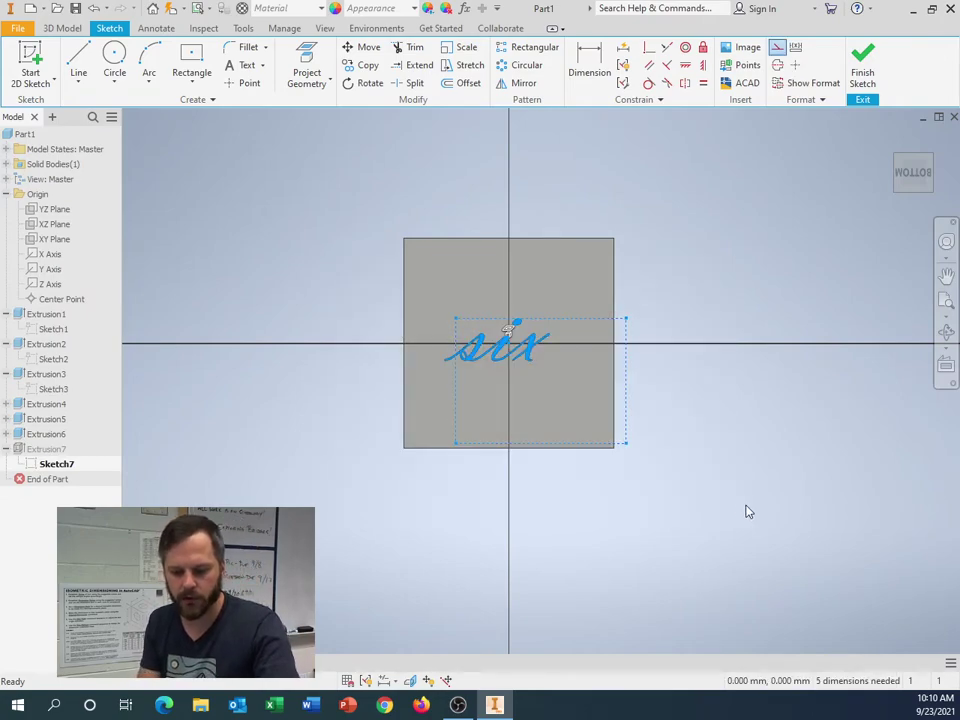
key(Delete)
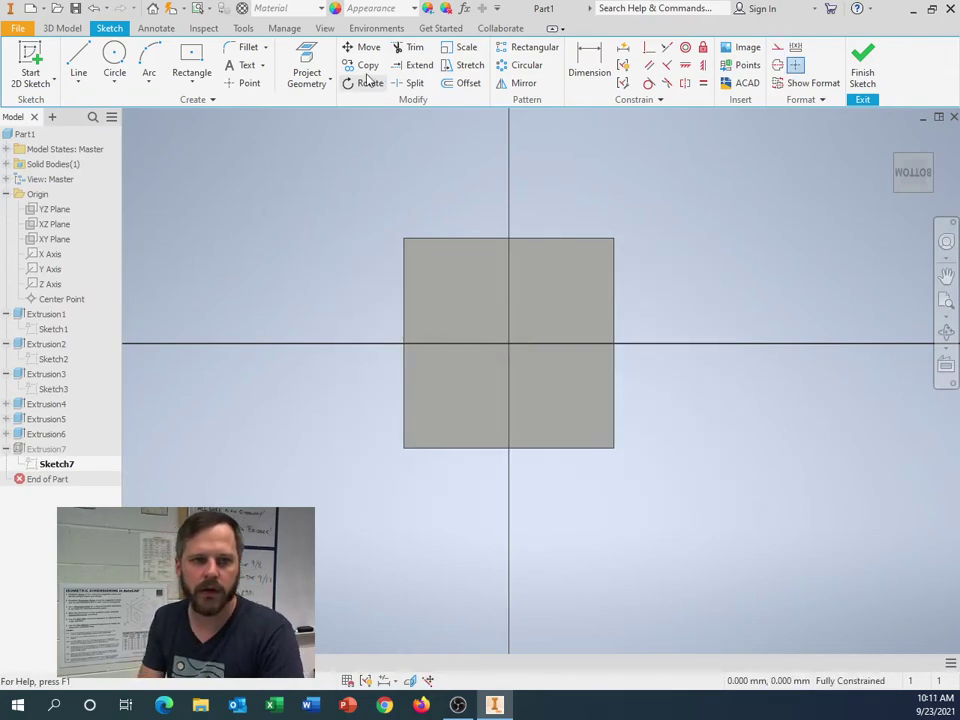
Draw three circles stacked down the face's left side, the lower two 3 mm in diameter
click(113, 62)
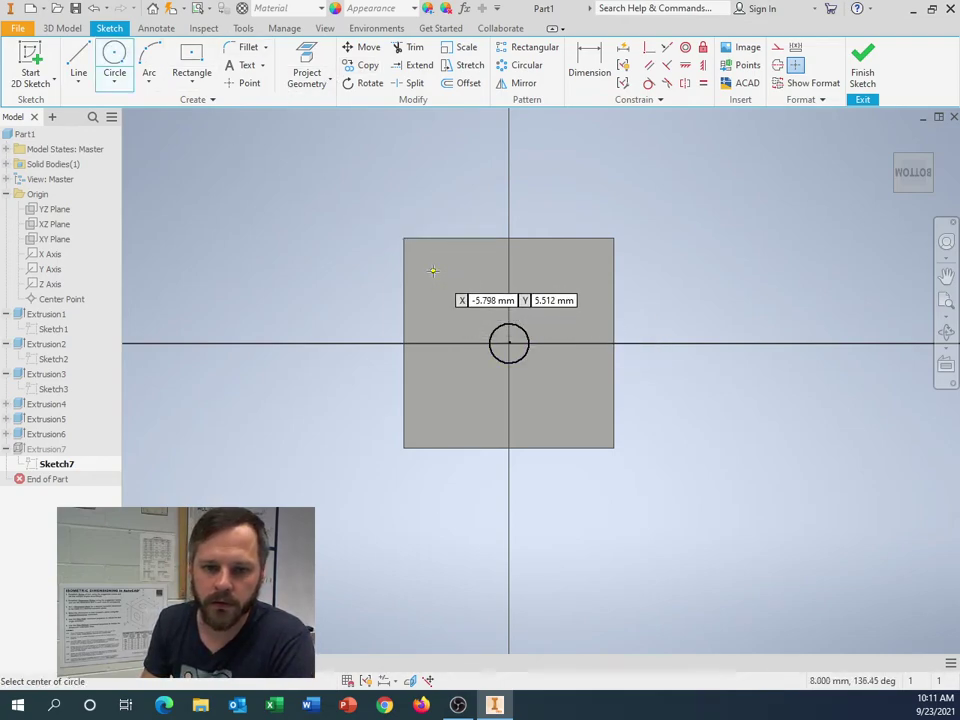
click(432, 269)
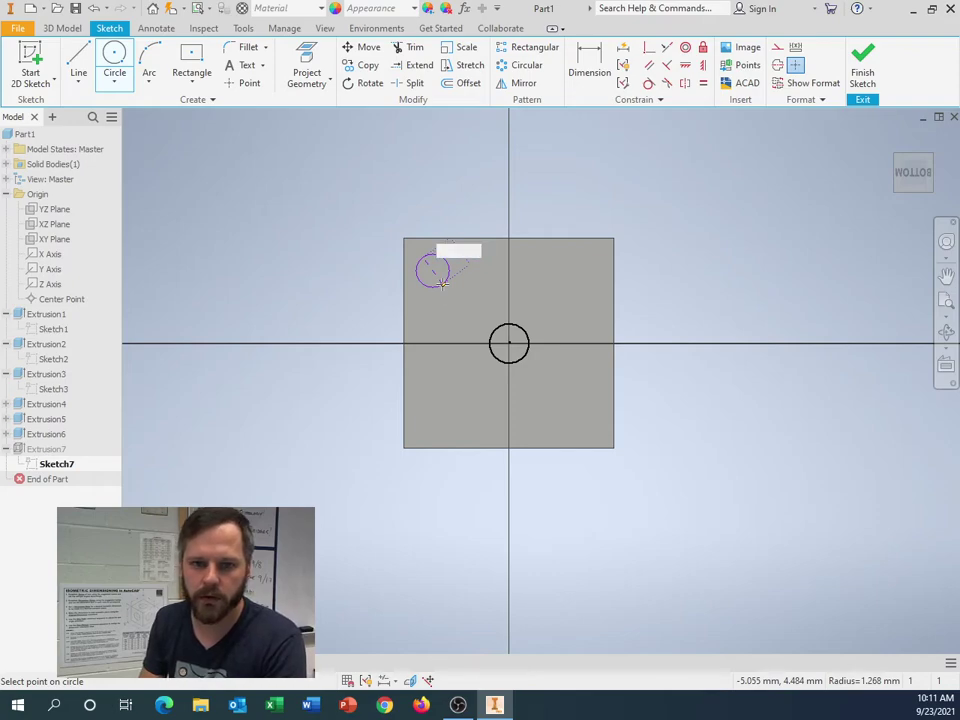
click(438, 288)
click(433, 323)
key(Escape)
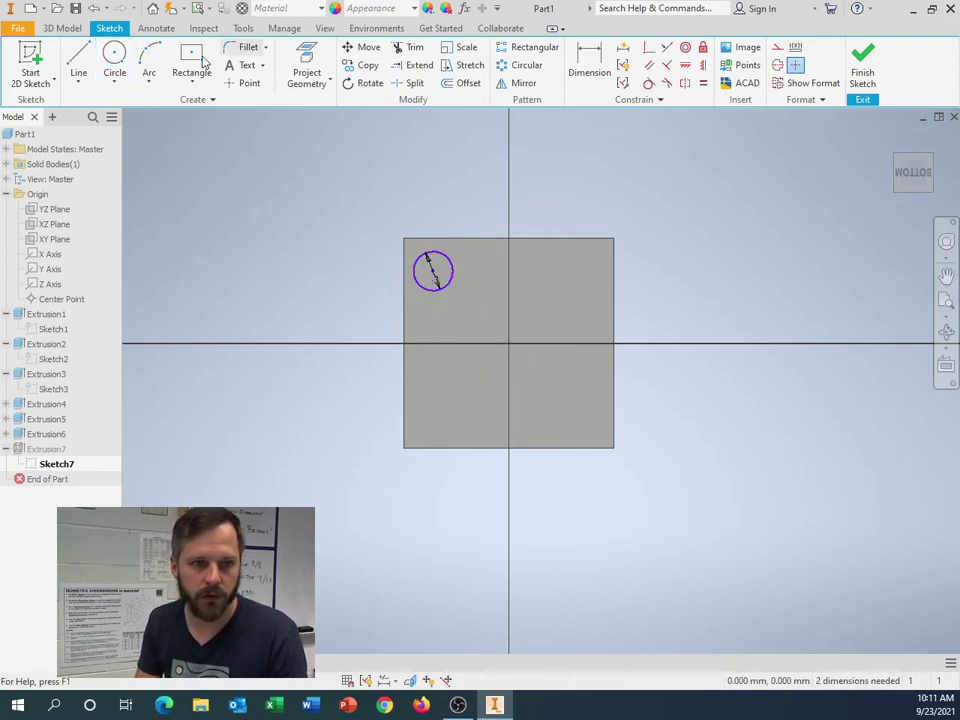
click(114, 58)
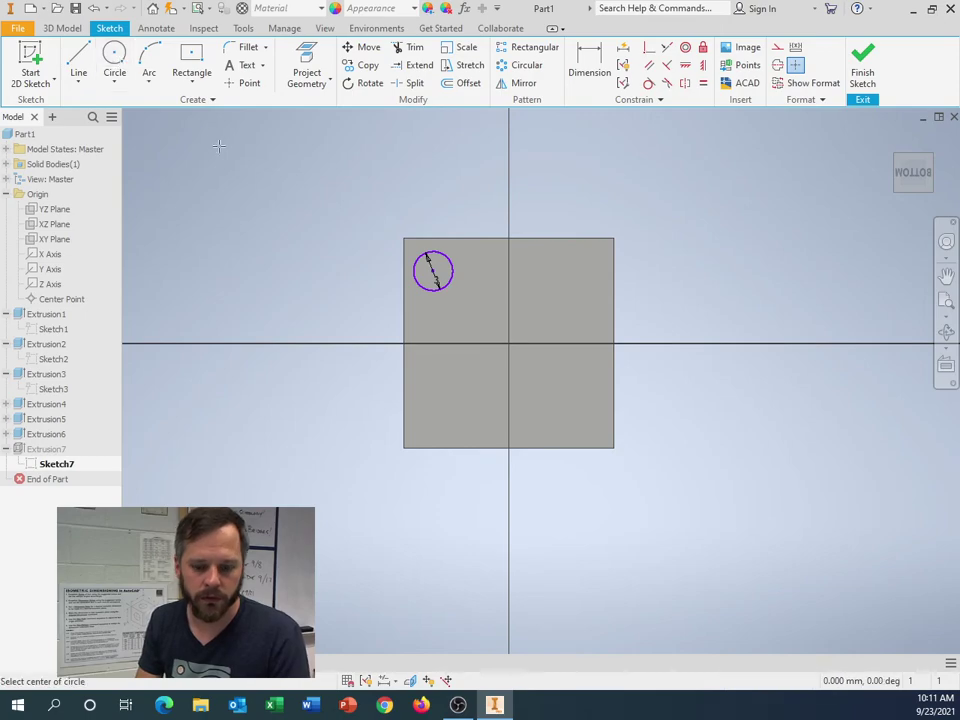
click(435, 344)
text(3)
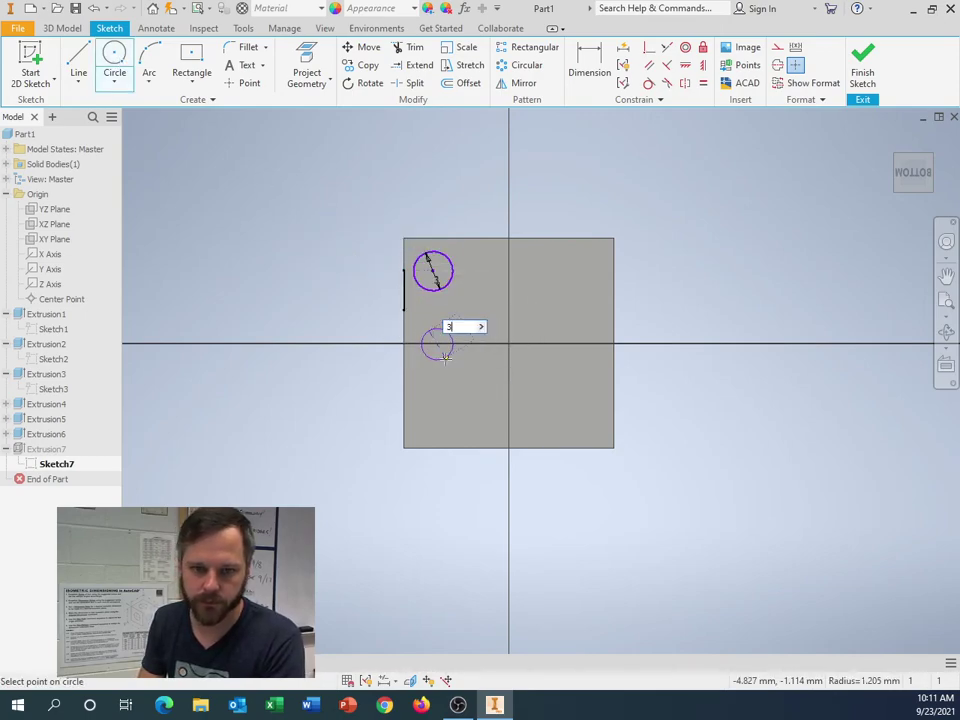
key(Return)
click(442, 408)
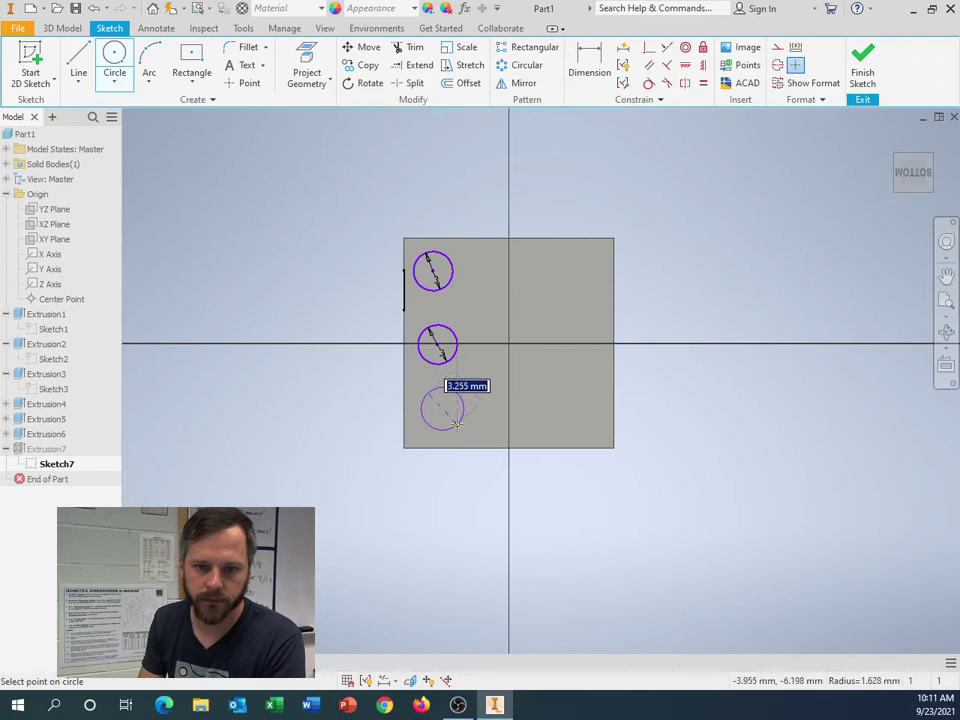
text(3)
key(Return)
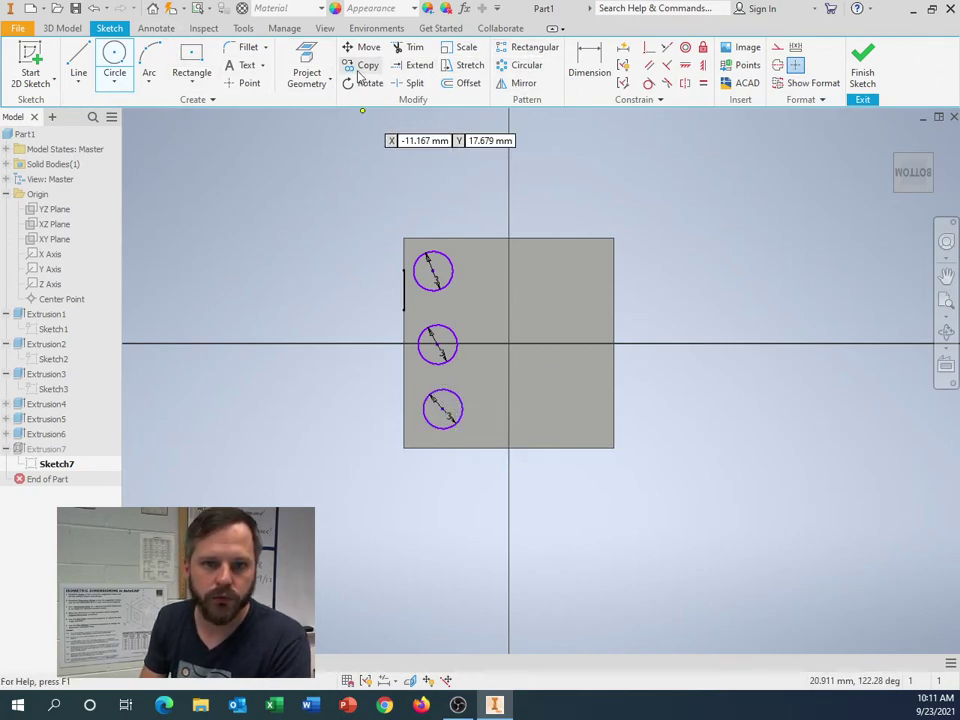
Dimension the top circle 4 mm from the face's left edge
click(586, 66)
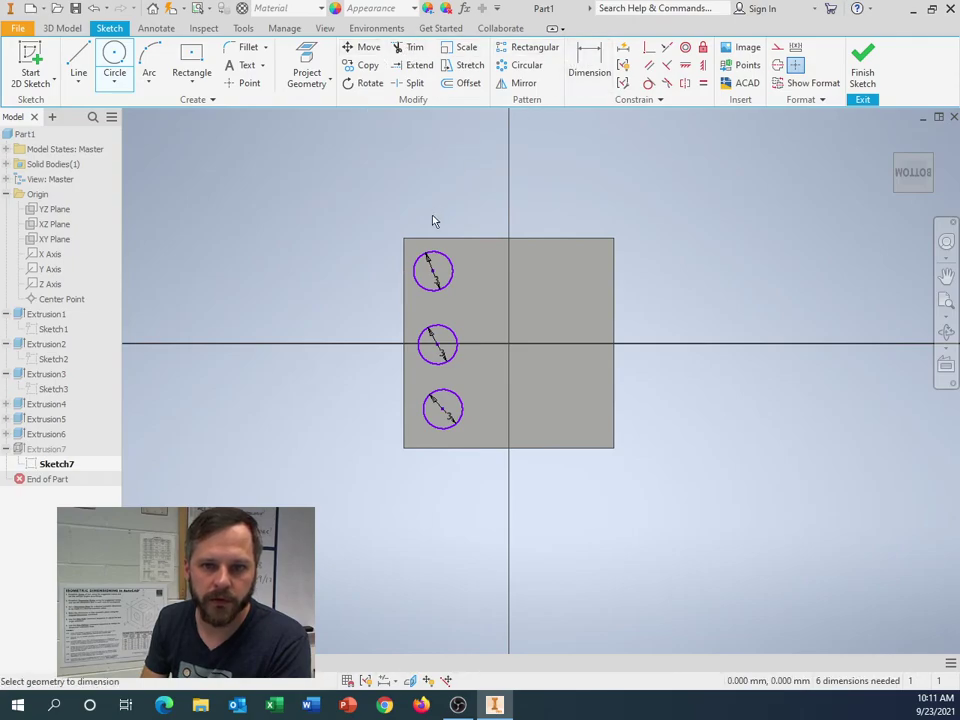
click(405, 291)
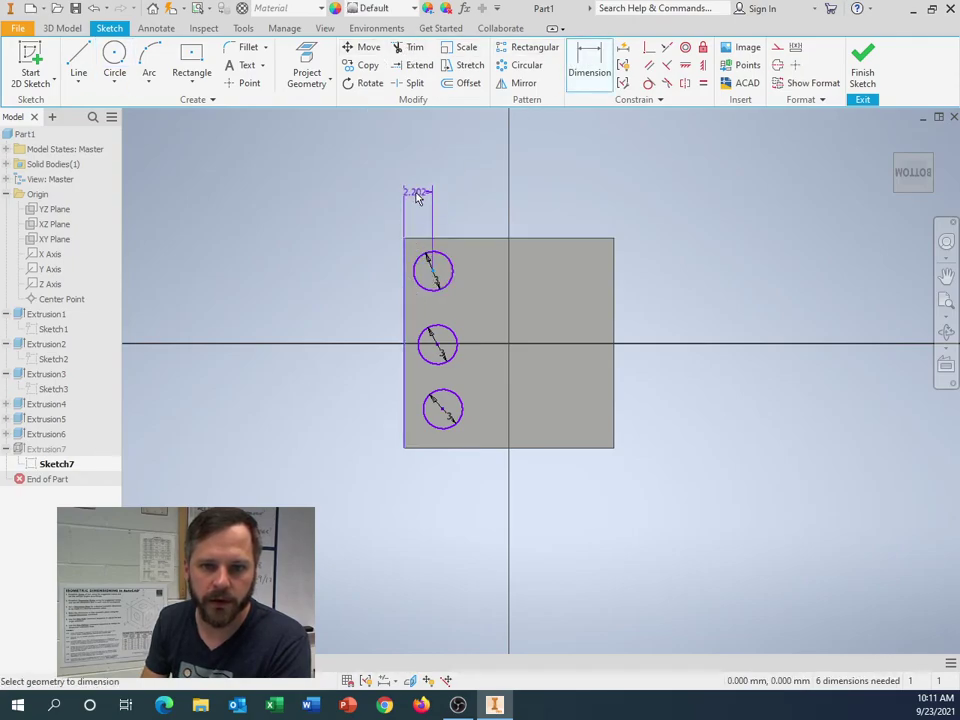
click(418, 202)
text(4)
key(Return)
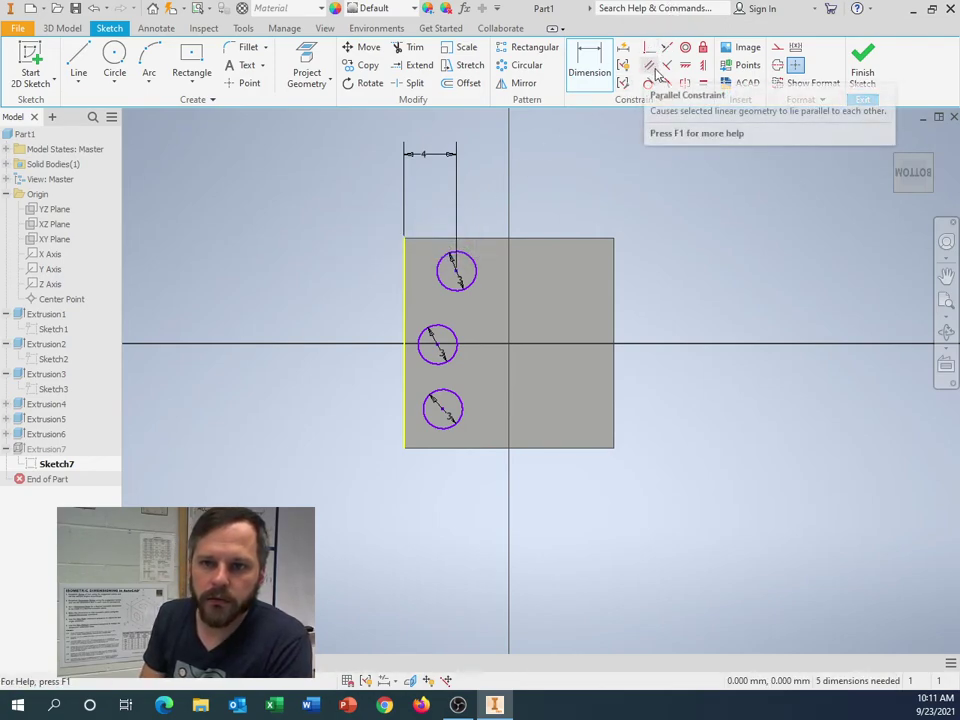
Dimension the middle and lower circles 4 mm from the left edge
click(420, 347)
click(408, 351)
click(358, 392)
text(4)
key(Return)
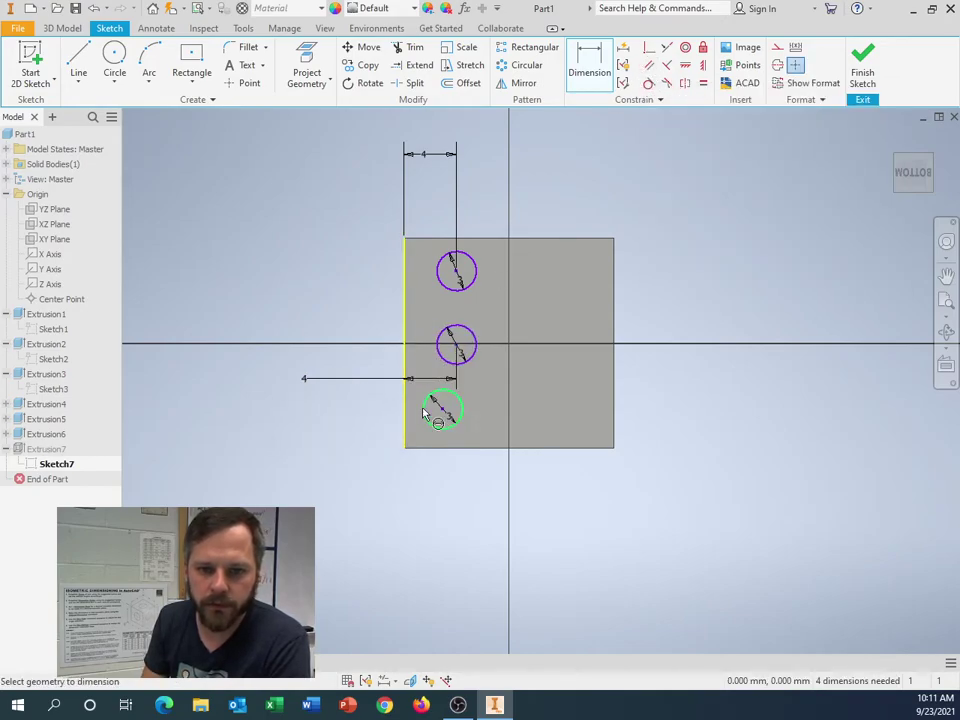
key(4)
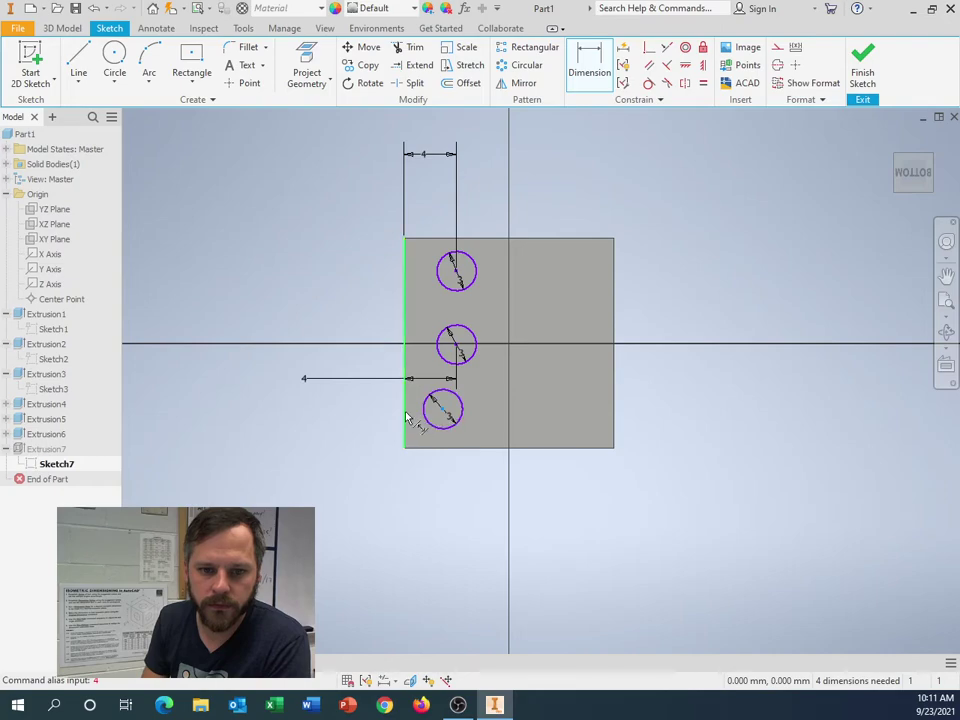
click(407, 414)
click(431, 505)
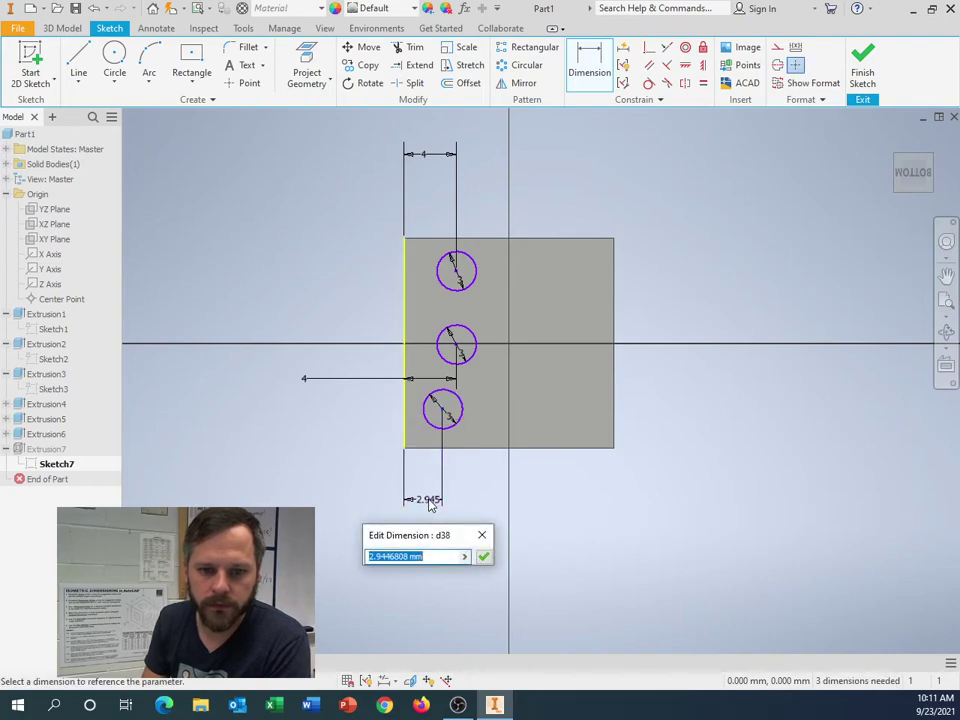
text(4)
key(Return)
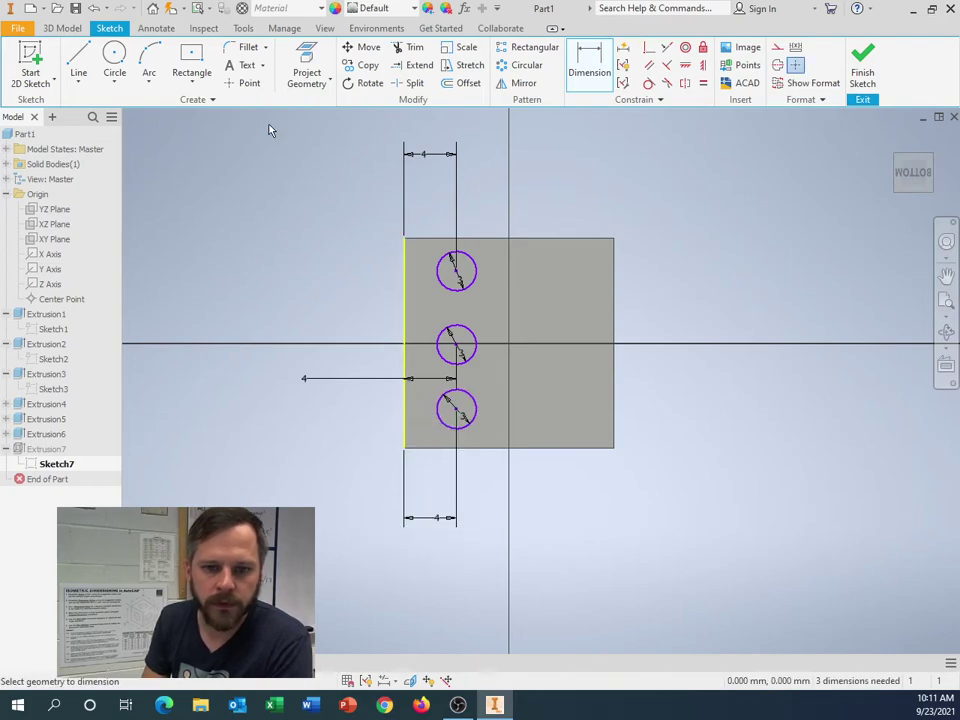
Place the lower circle 4 mm above the bottom edge and the upper circle 4 mm below the top
click(459, 412)
click(482, 448)
click(345, 434)
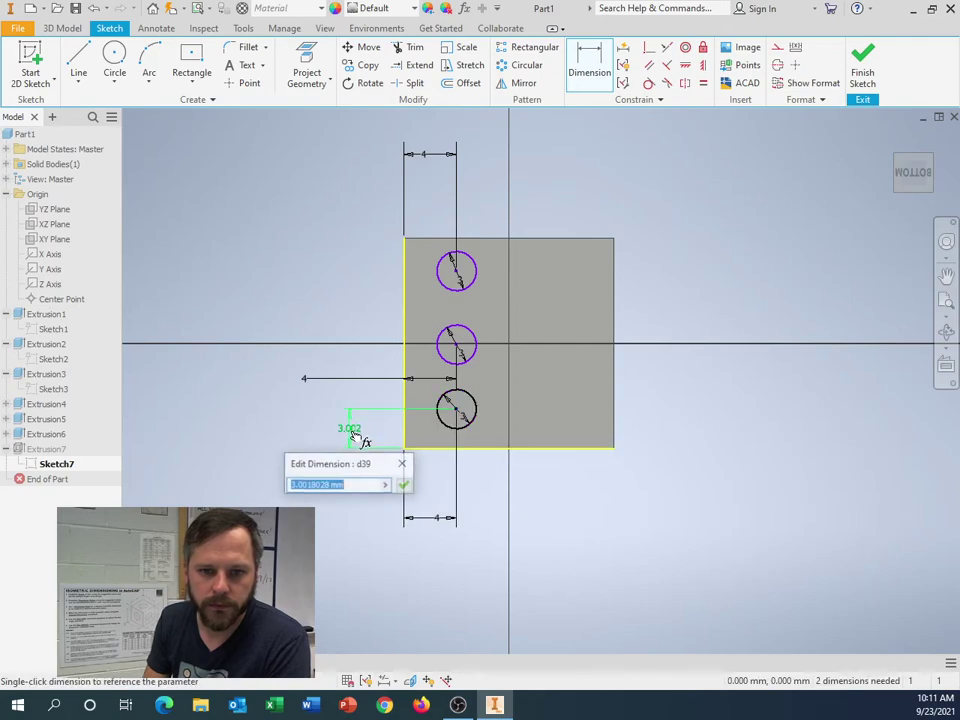
text(4)
key(Return)
click(457, 278)
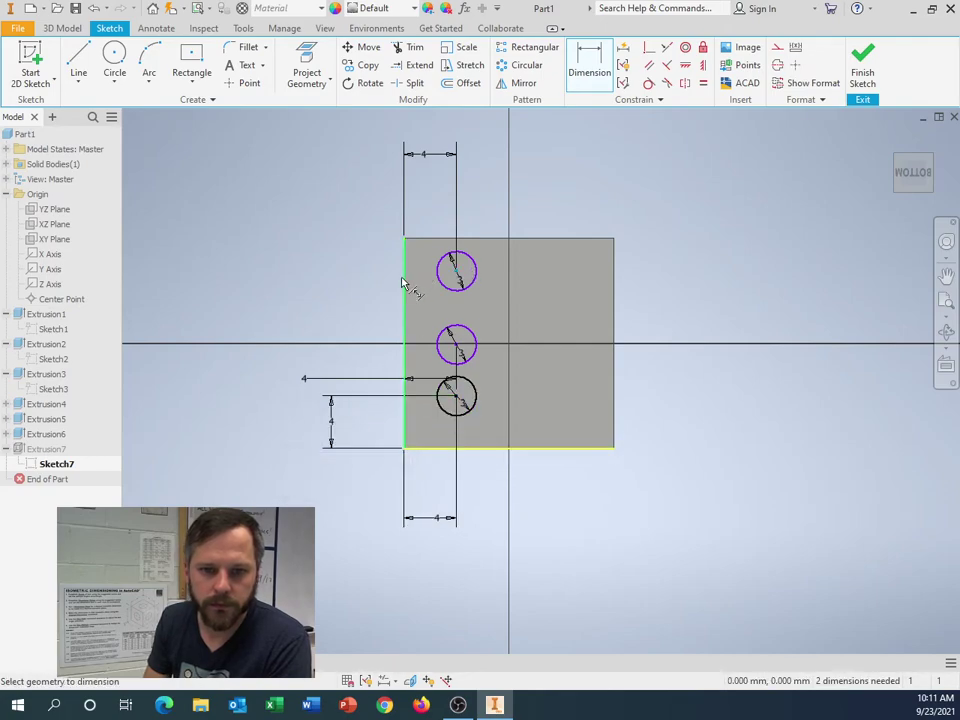
click(433, 239)
click(440, 221)
text(4)
key(Return)
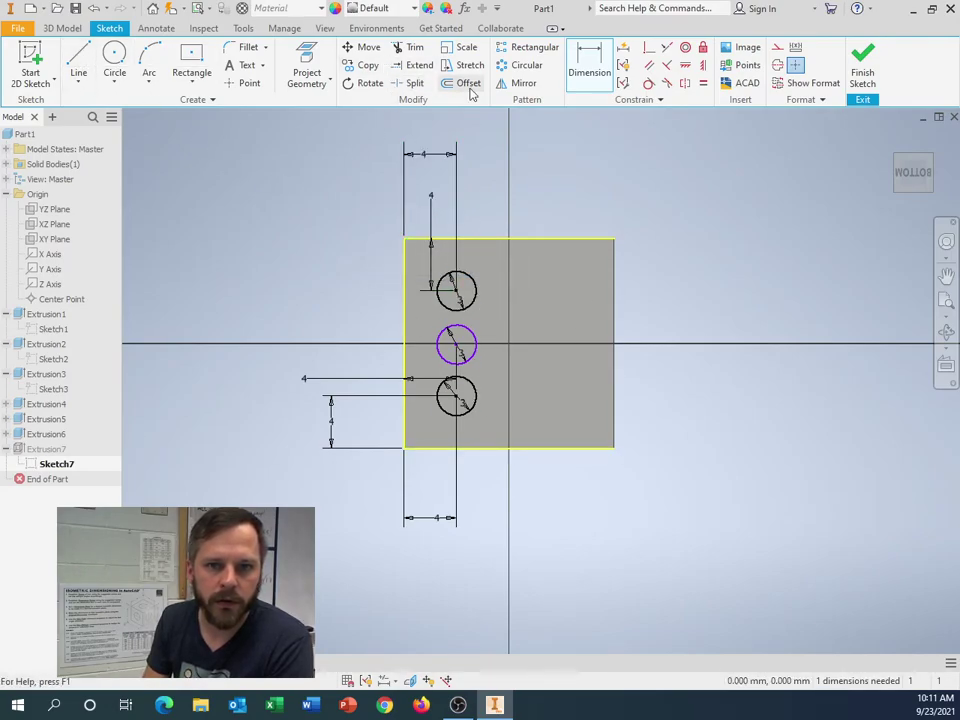
Begin mirroring the three circles and left edge, then cancel for lack of a mirror axis
click(516, 83)
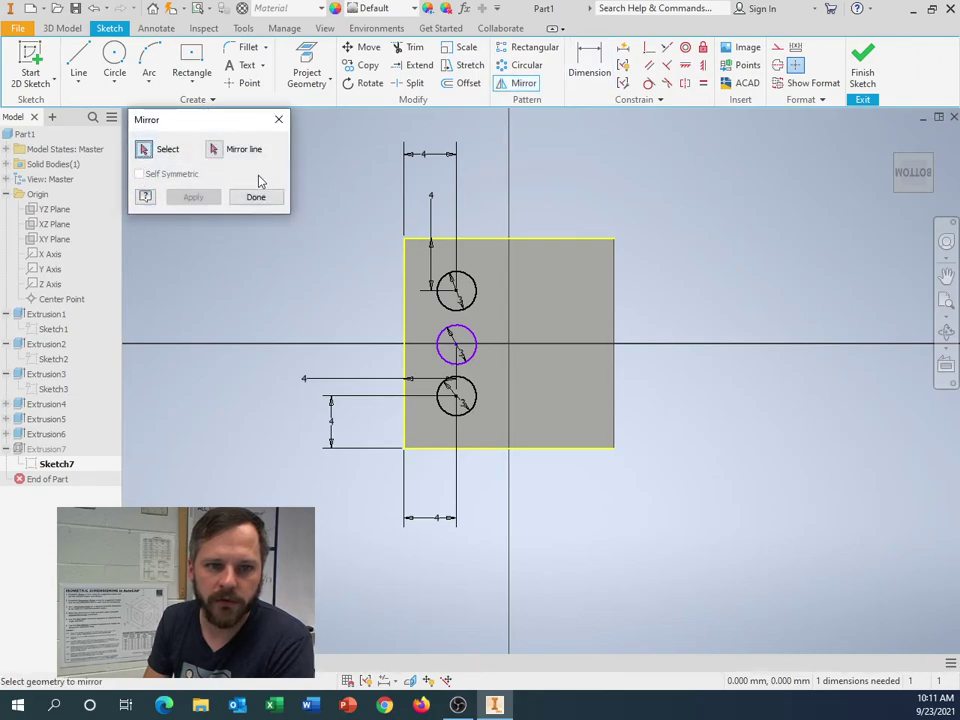
drag(330, 183, 486, 474)
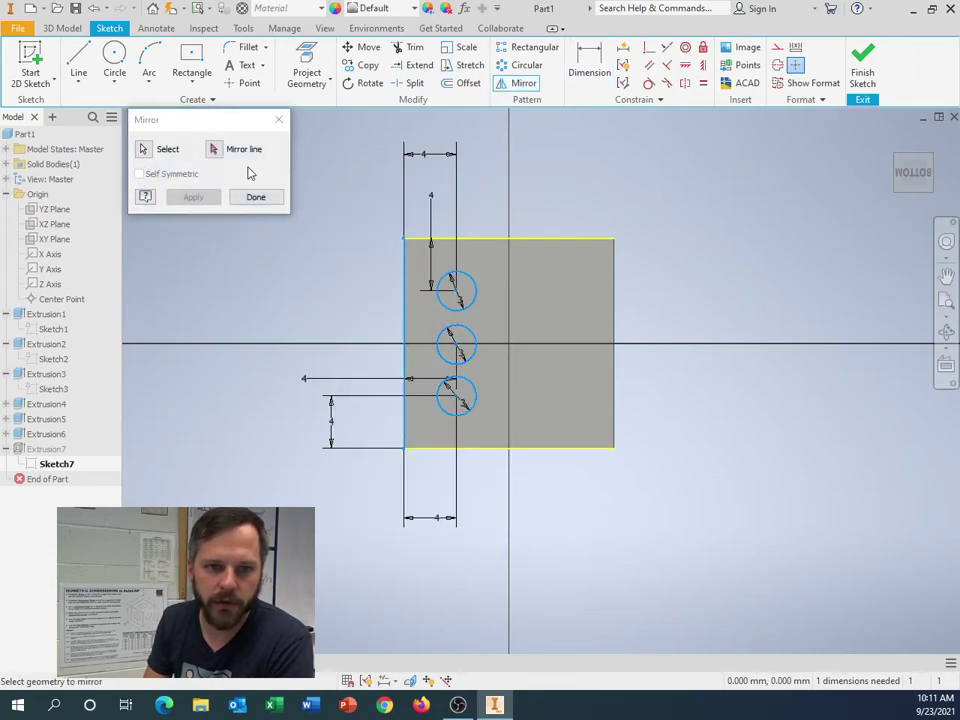
click(215, 150)
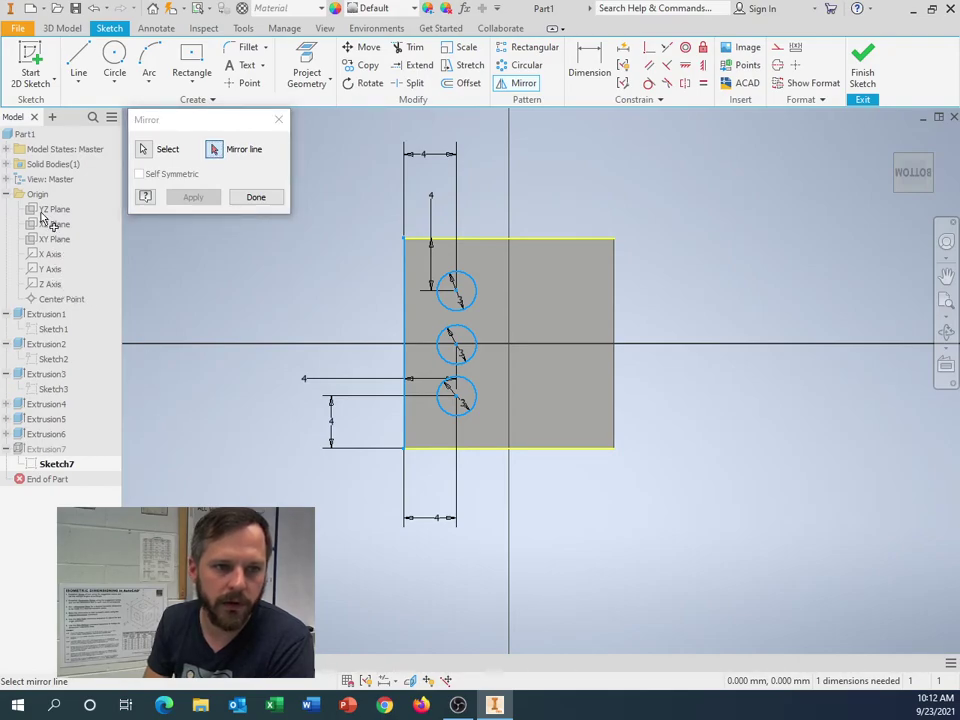
click(6, 194)
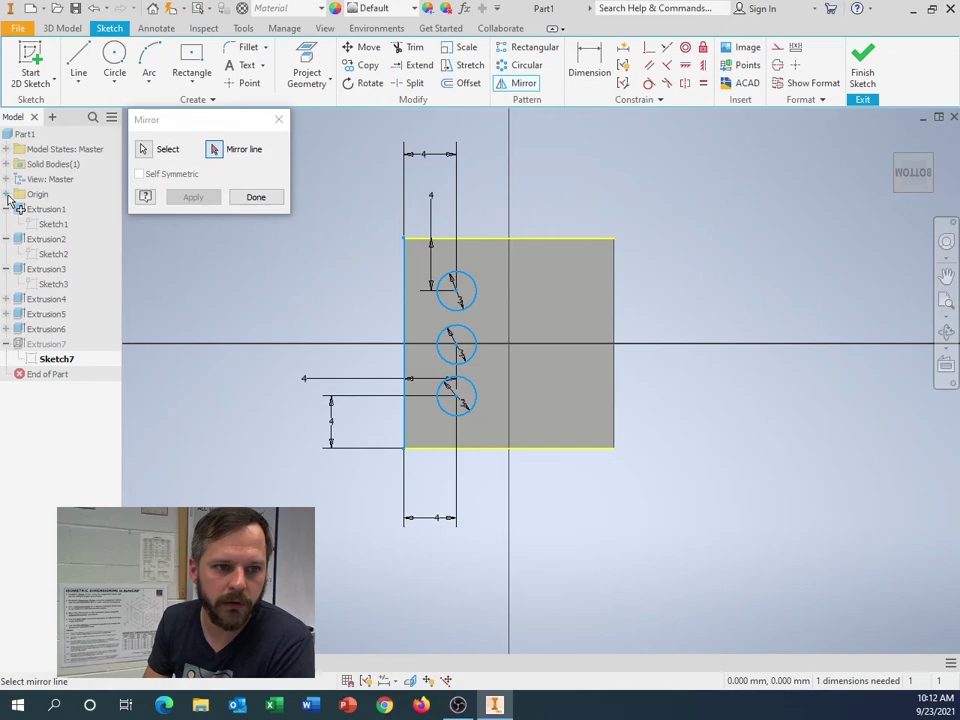
click(7, 195)
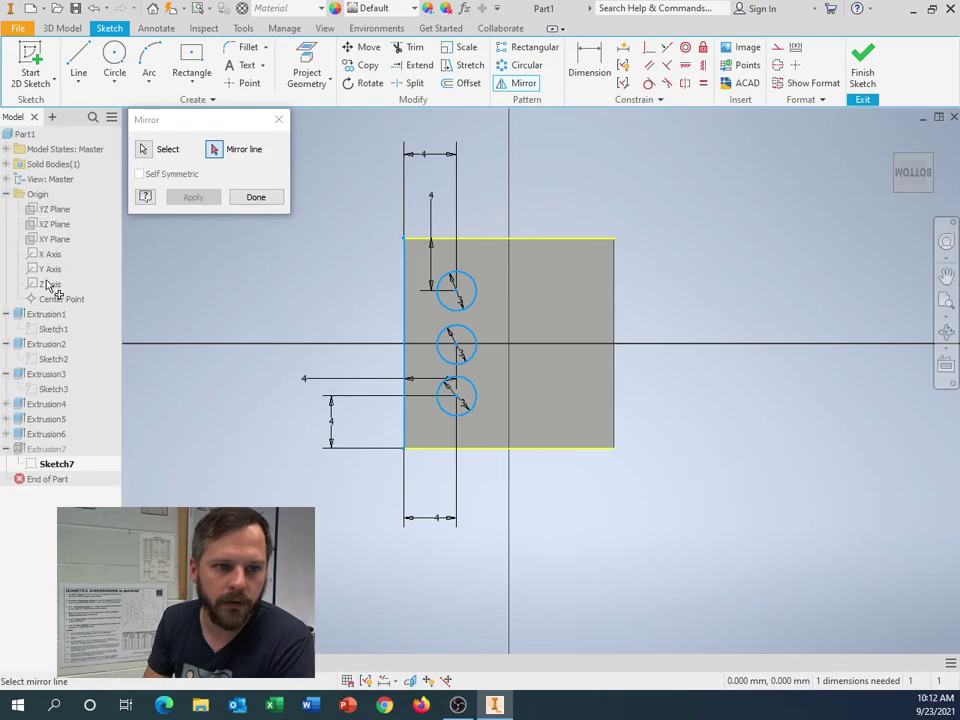
click(276, 199)
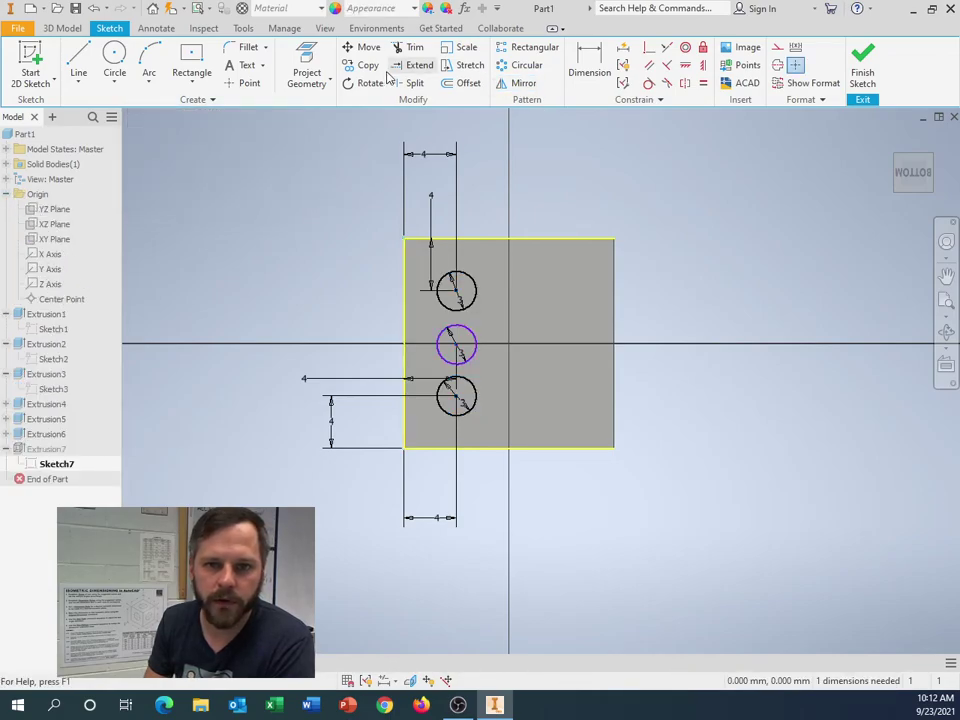
Draw a vertical centre line and mirror the three circles across it to the right
click(78, 58)
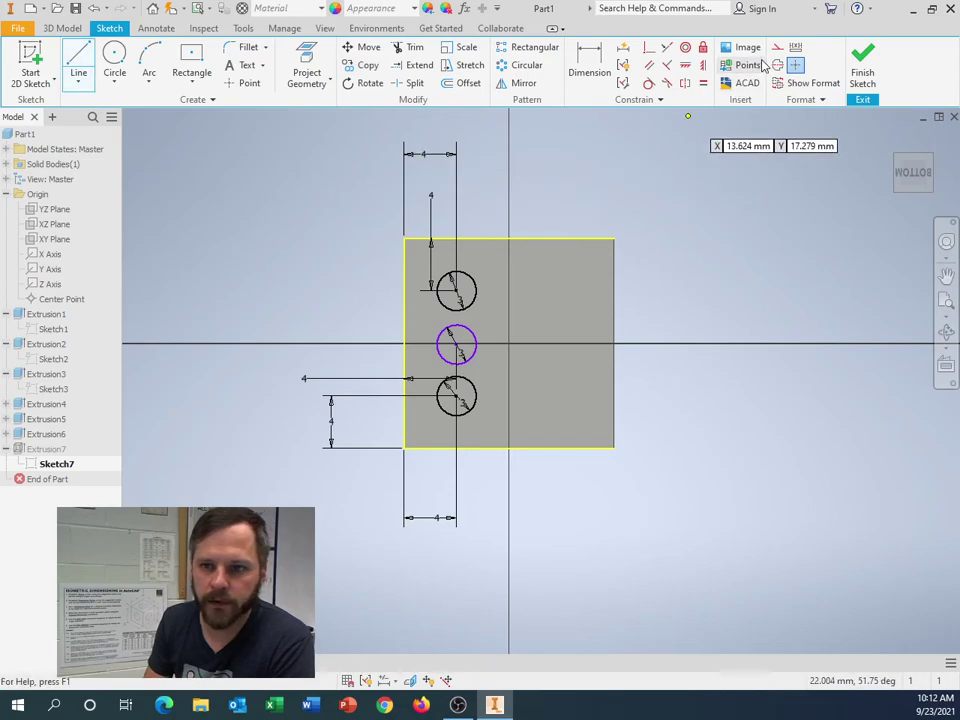
click(509, 163)
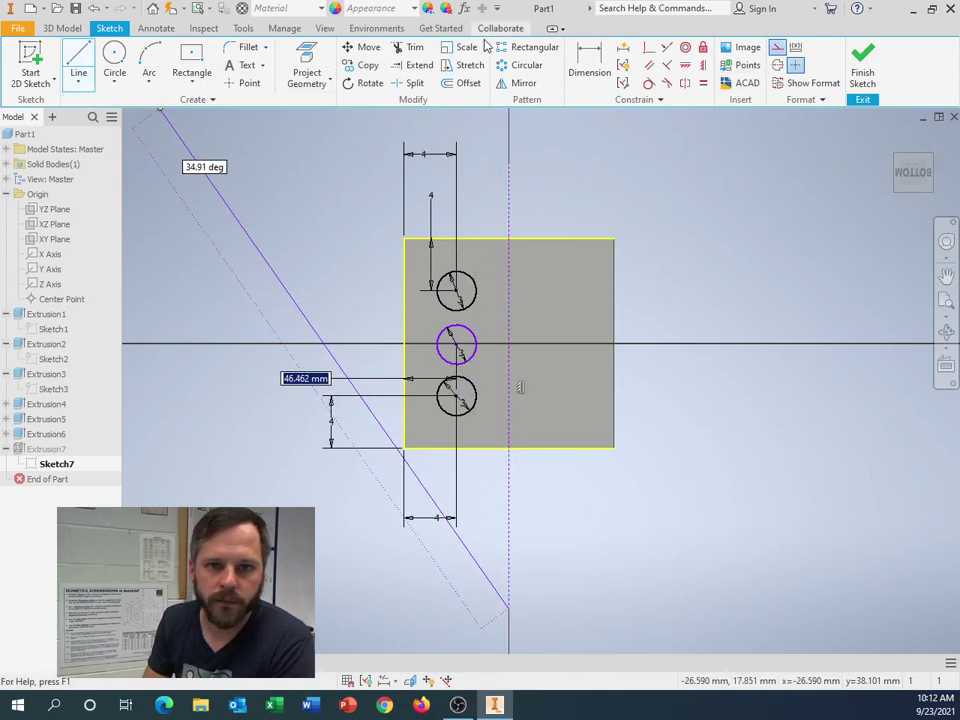
click(518, 83)
drag(371, 195, 489, 546)
click(214, 149)
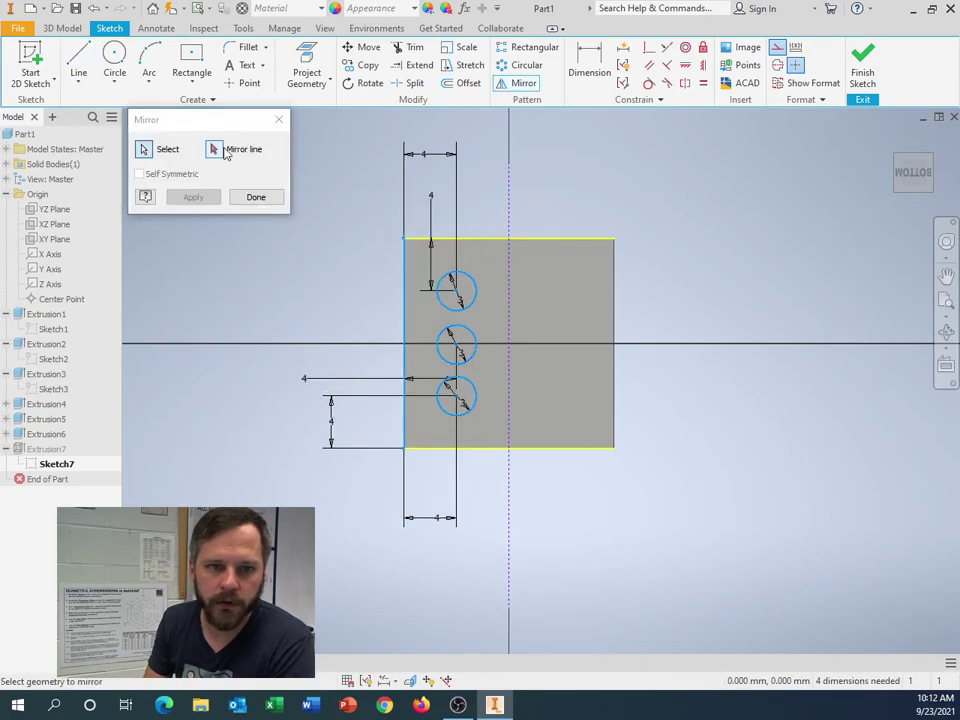
click(512, 207)
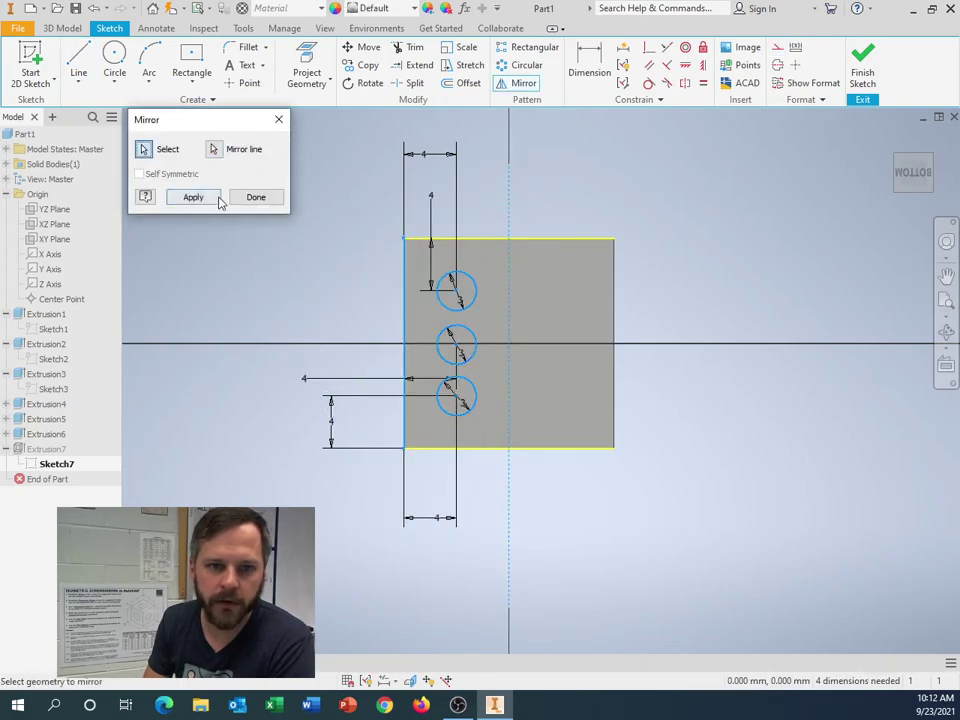
click(193, 197)
Close Mirror and finish Sketch7, accepting the update errors on Extrusion7
click(256, 197)
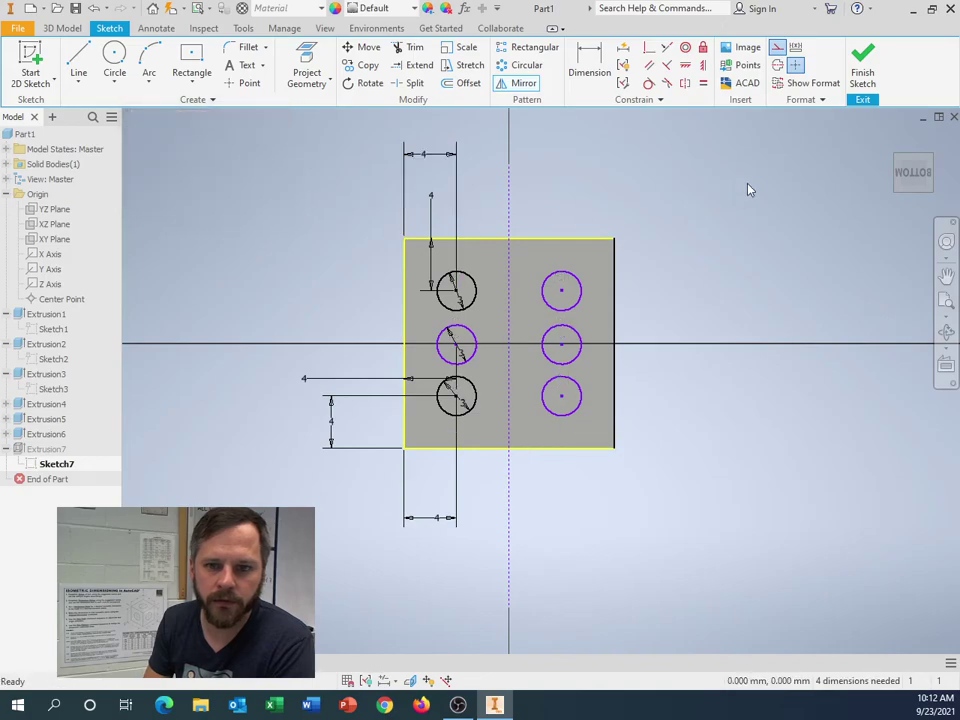
click(866, 62)
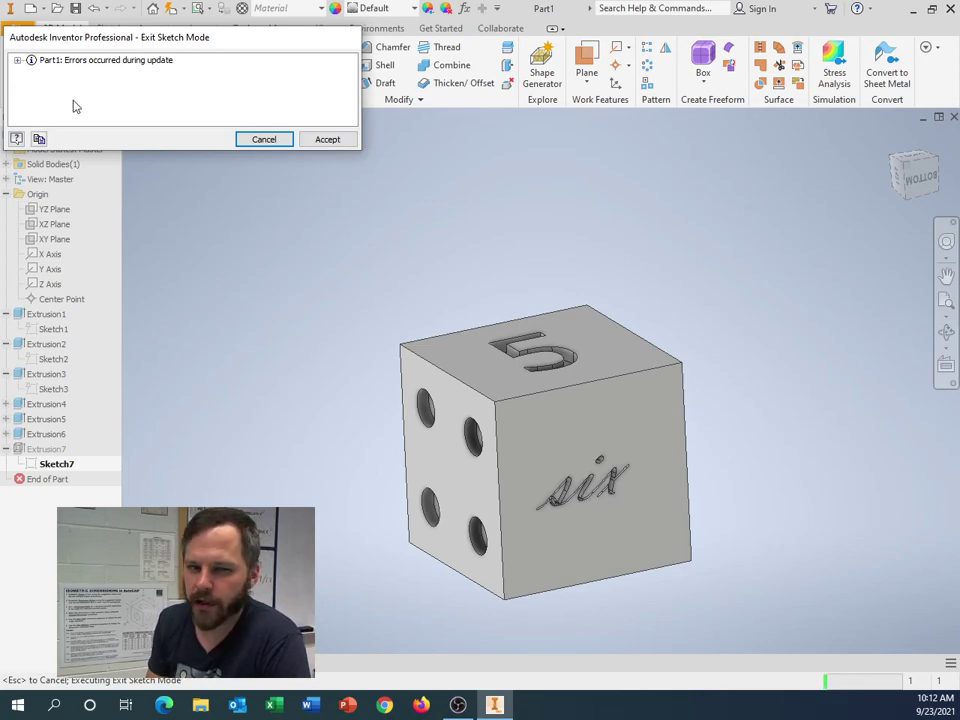
click(330, 140)
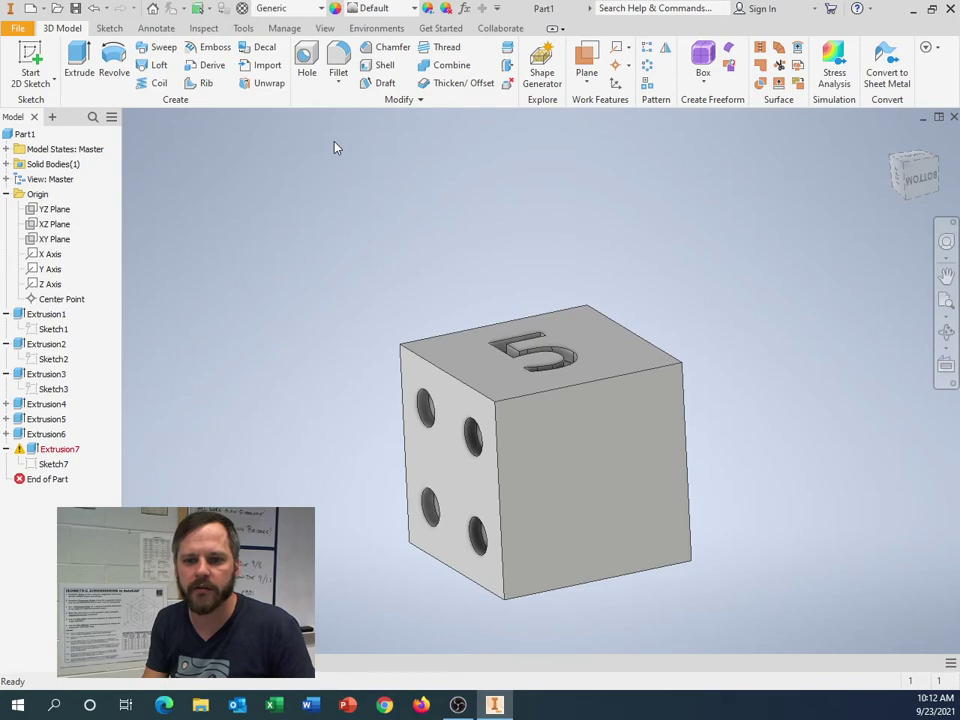
Edit Extrusion7 so all six circle profiles cut into the face as holes
double_click(35, 452)
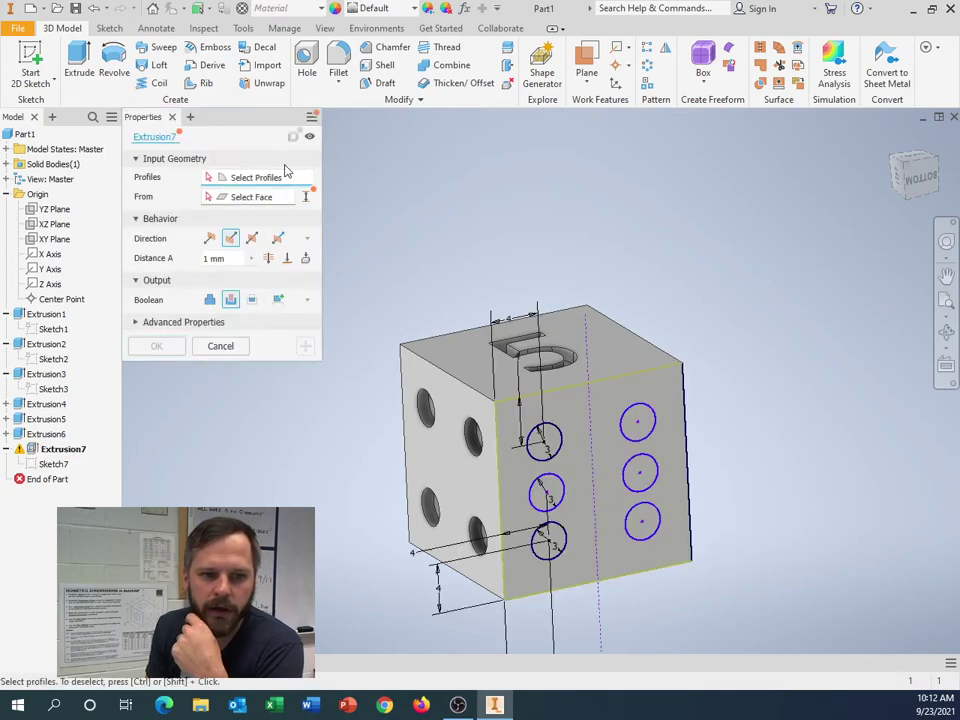
click(547, 447)
click(573, 506)
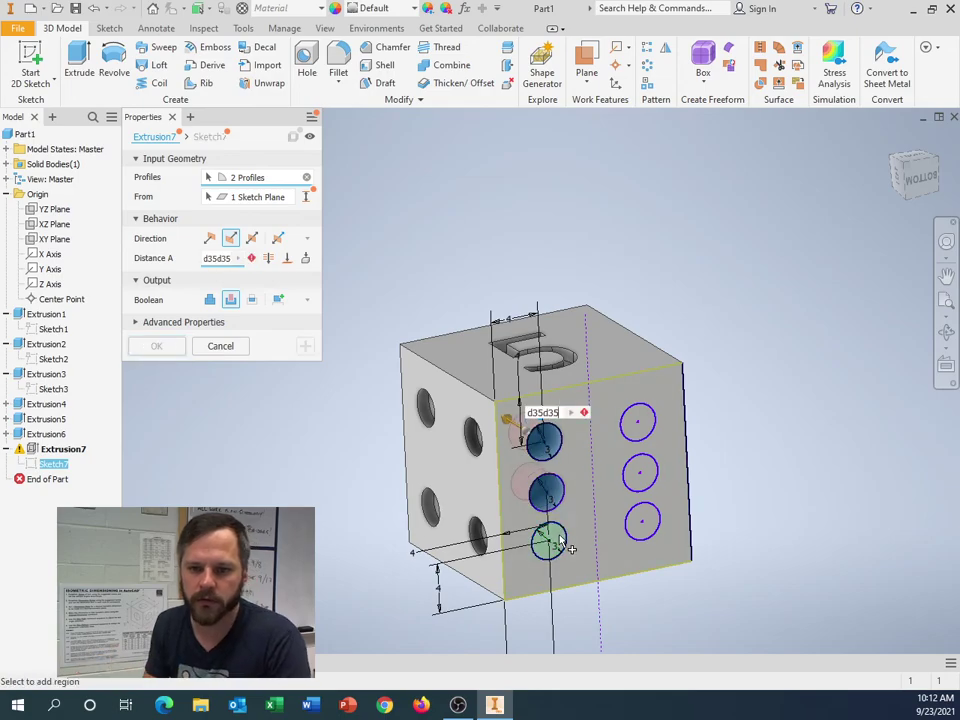
click(562, 545)
click(639, 531)
click(637, 469)
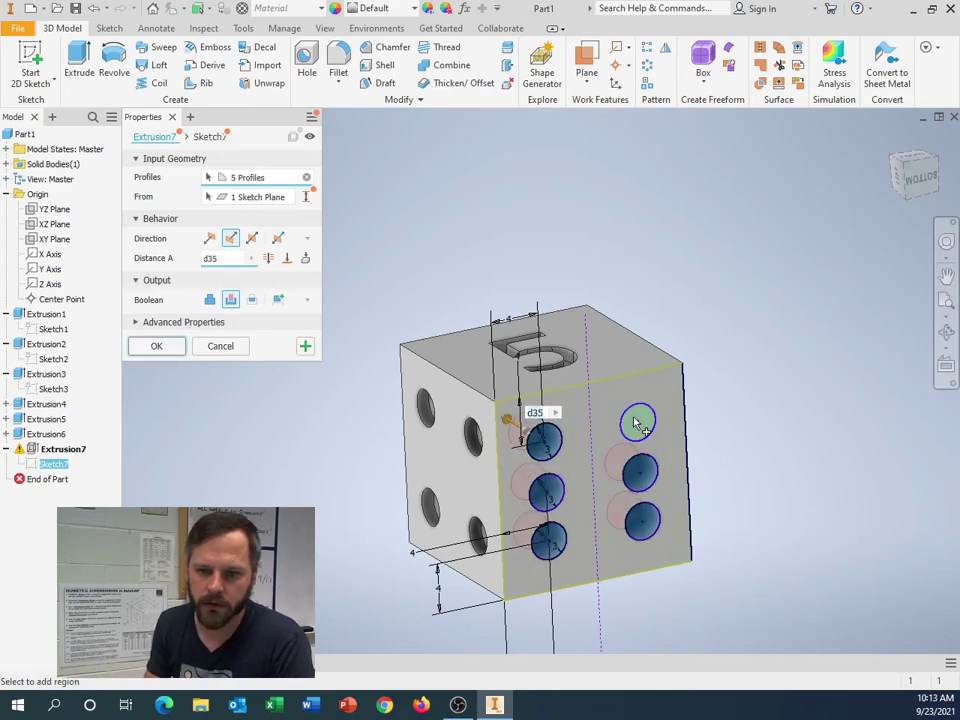
click(636, 420)
click(157, 346)
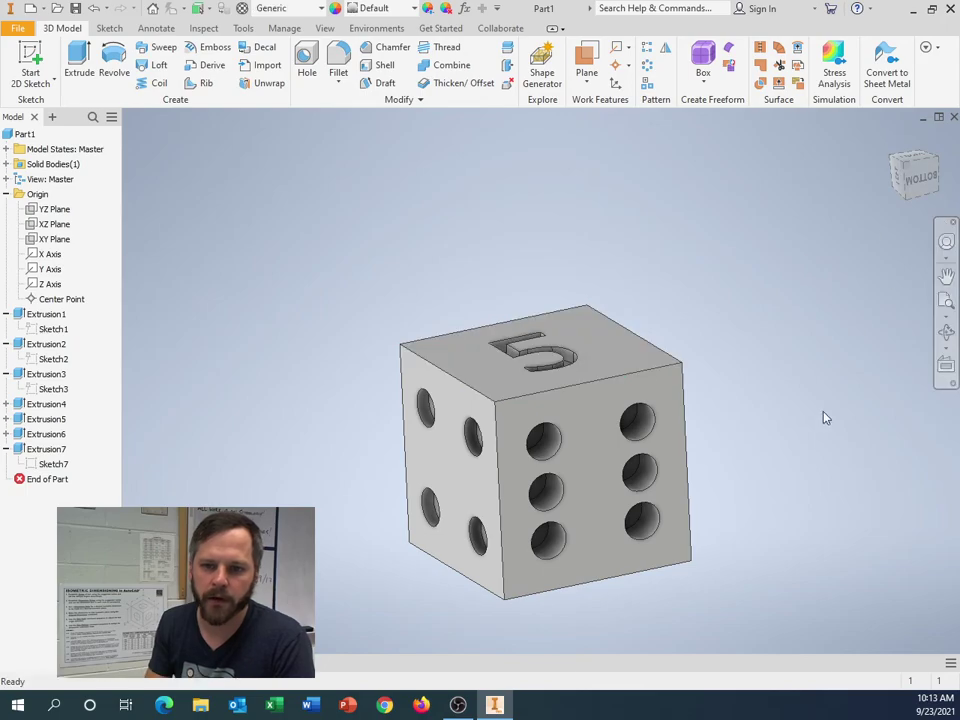
Orbit the die to inspect the engraved 5 face and its neighbouring pip faces
shift+middle_drag(760, 355, 309, 274)
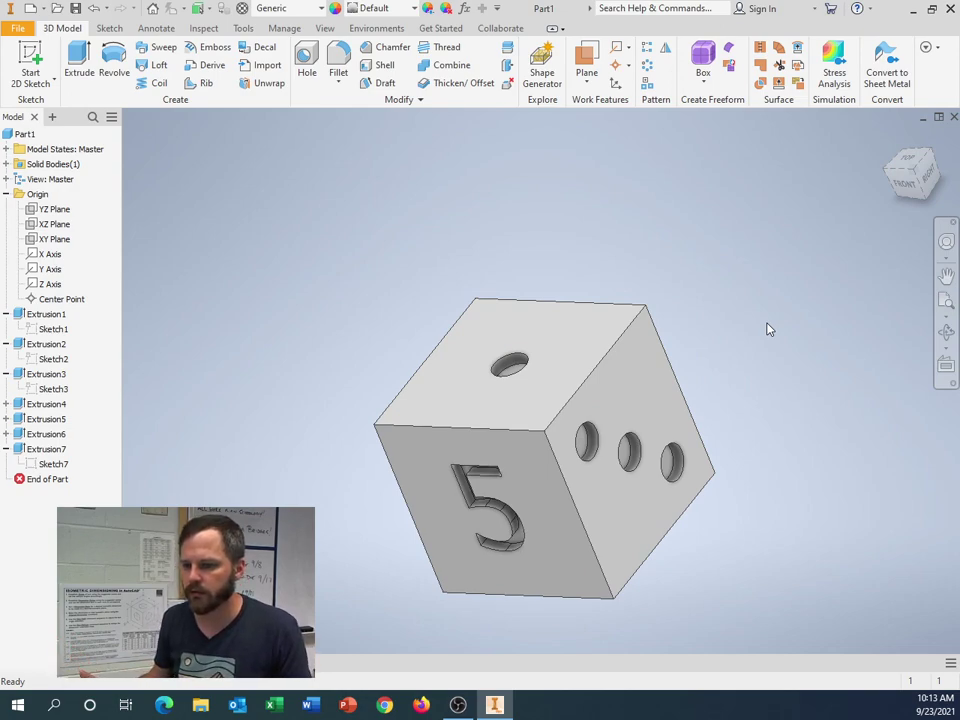
key(F4)
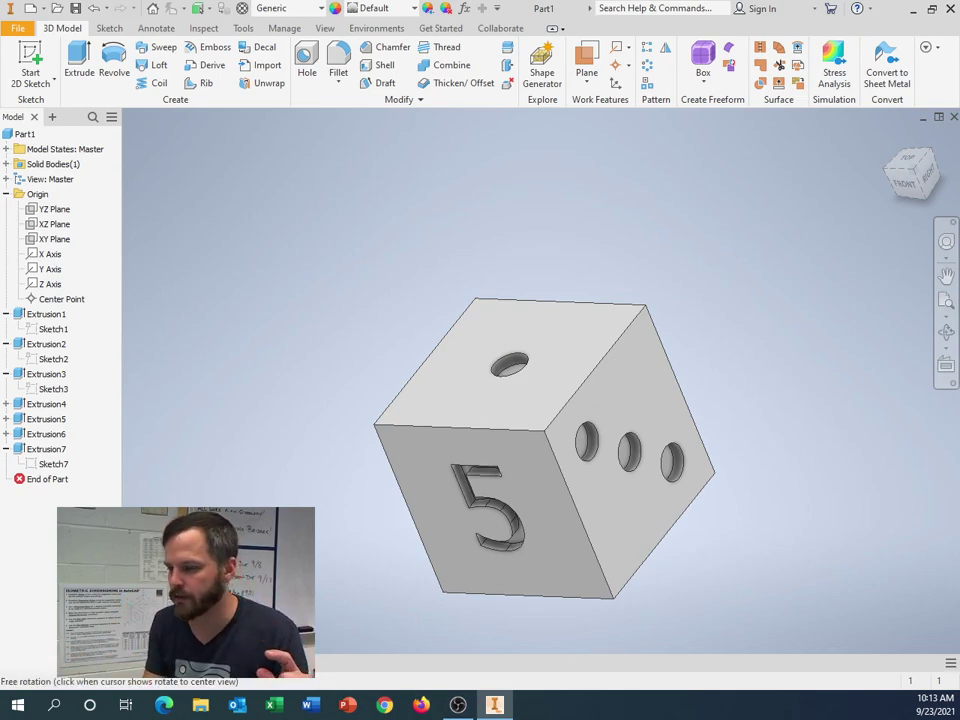